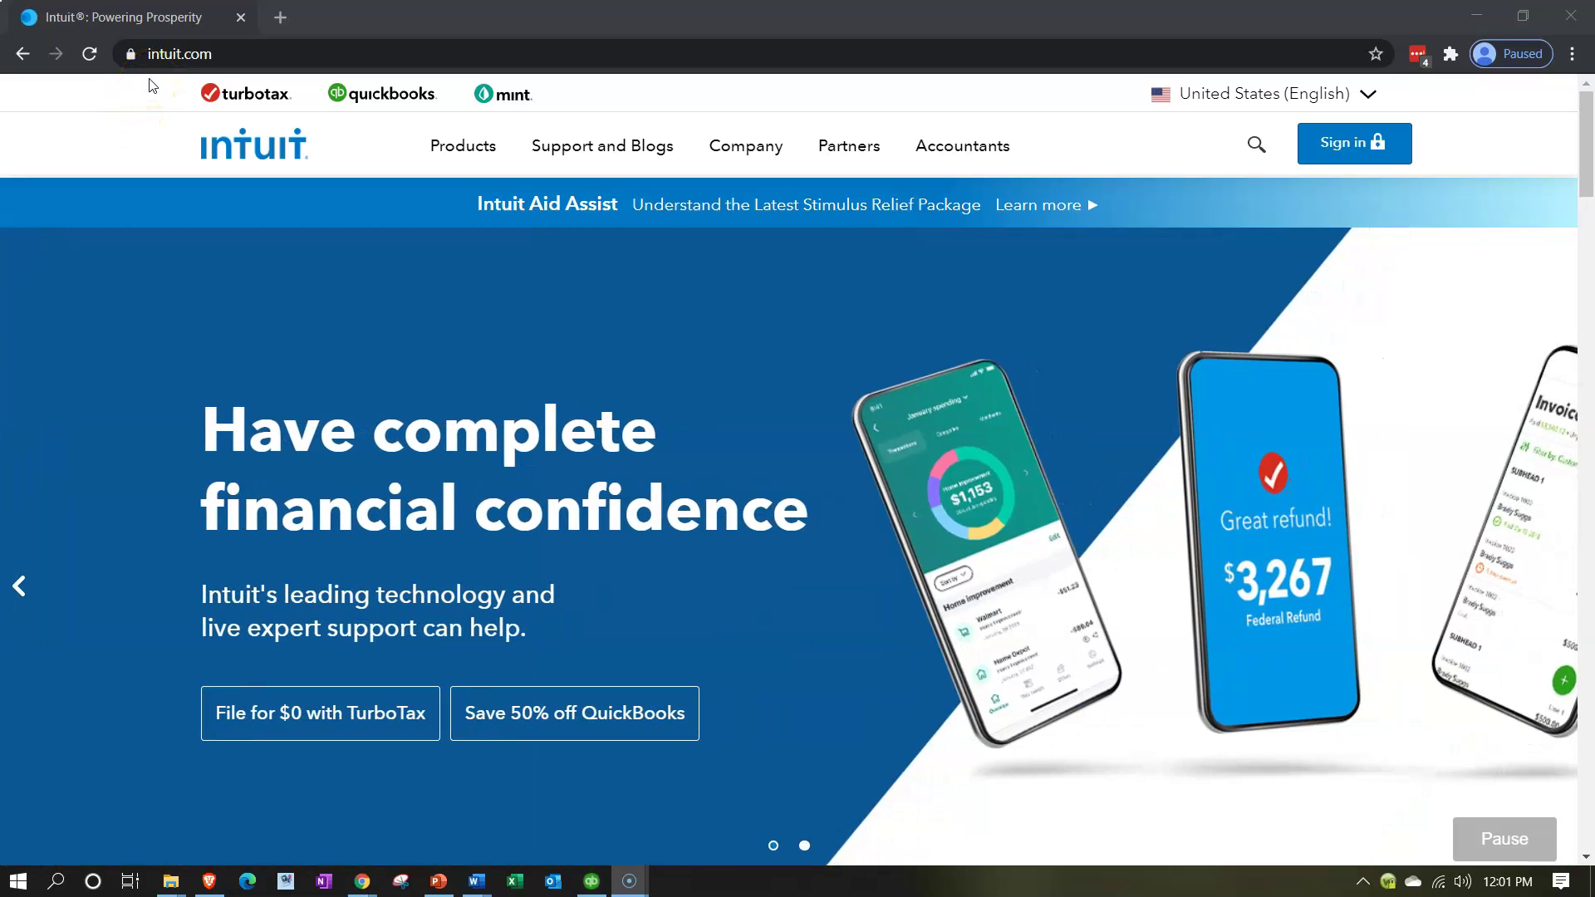
- Go from the Intuit site to the QuickBooks site and open the QuickBooks Online product page
{"action": "left_click", "coordinate": [345, 94]}
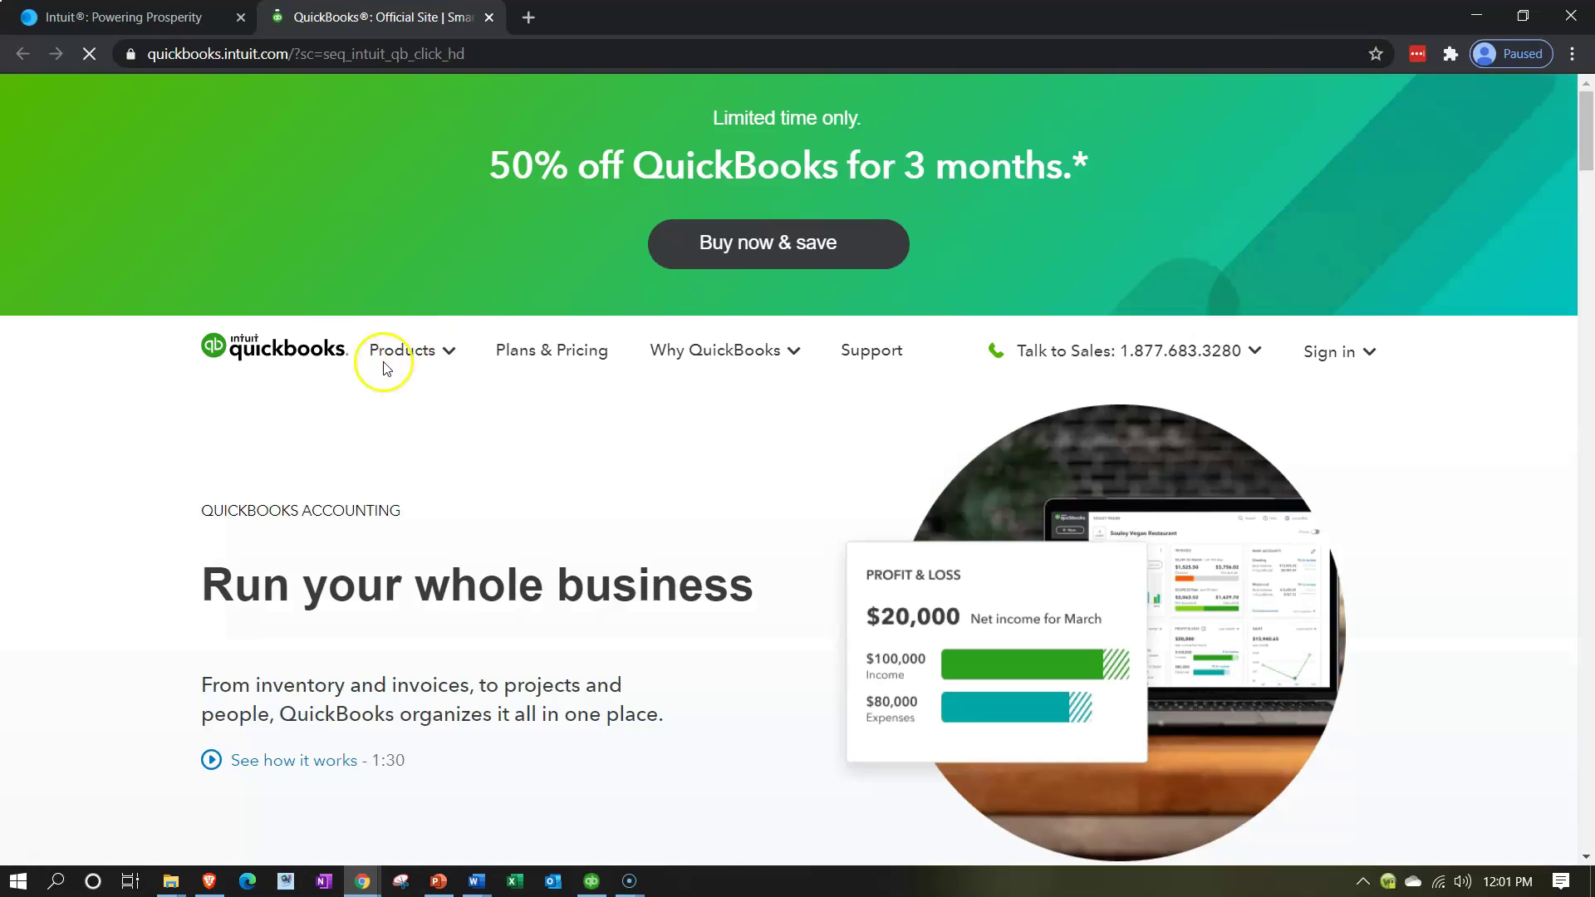
{"action": "mouse_move", "coordinate": [380, 366]}
{"action": "scroll", "coordinate": [158, 514], "scroll_direction": "down", "scroll_amount": 15}
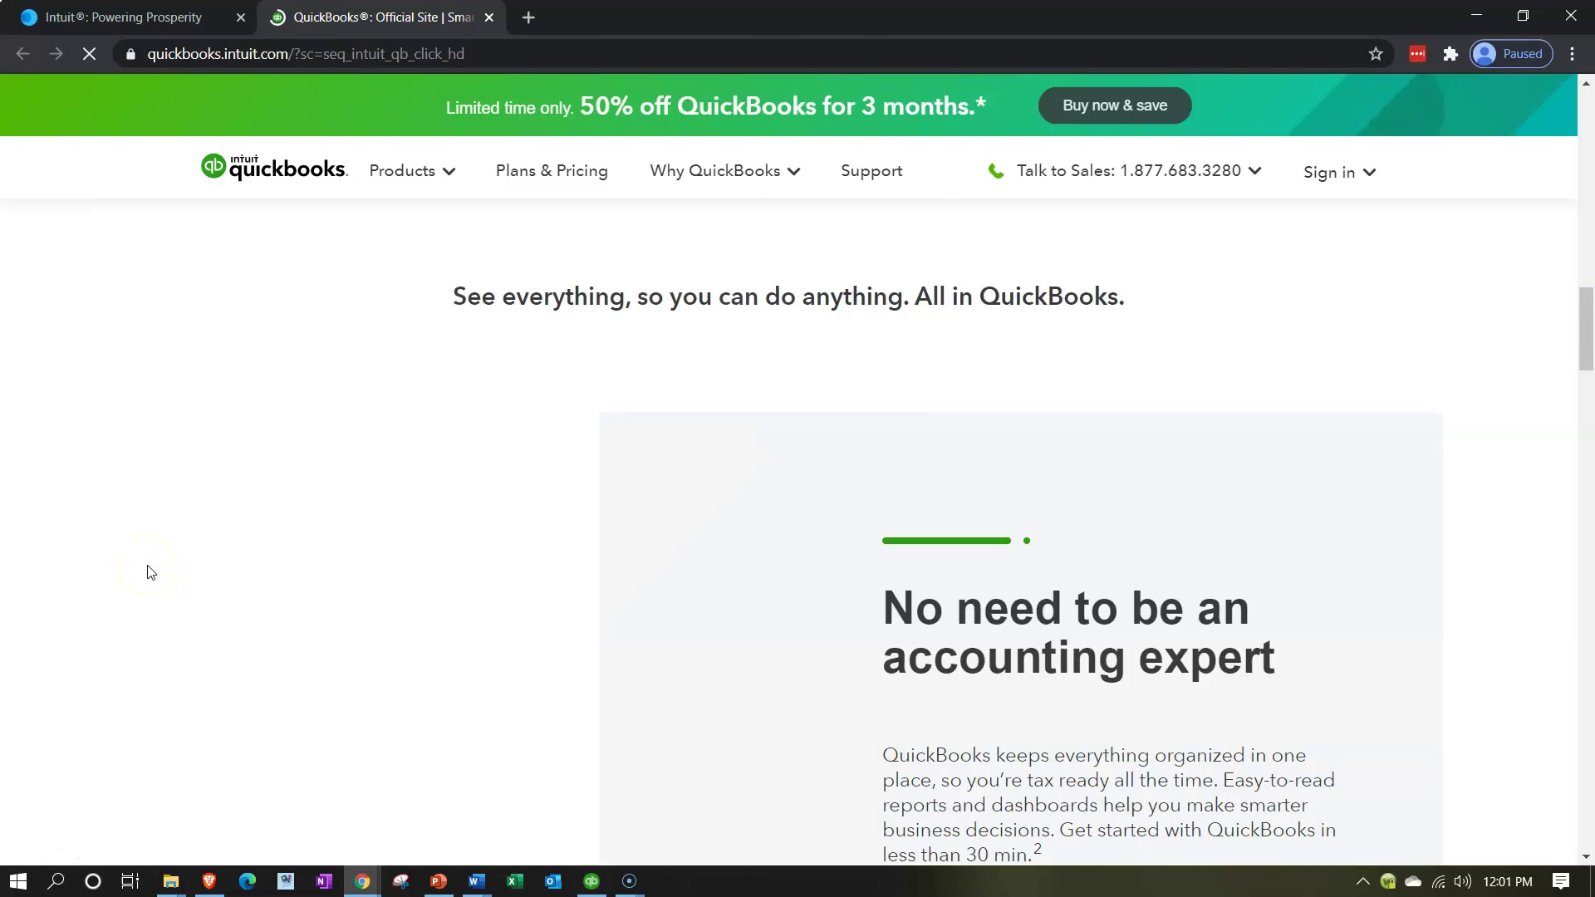
{"action": "scroll", "coordinate": [150, 572], "scroll_direction": "down", "scroll_amount": 20}
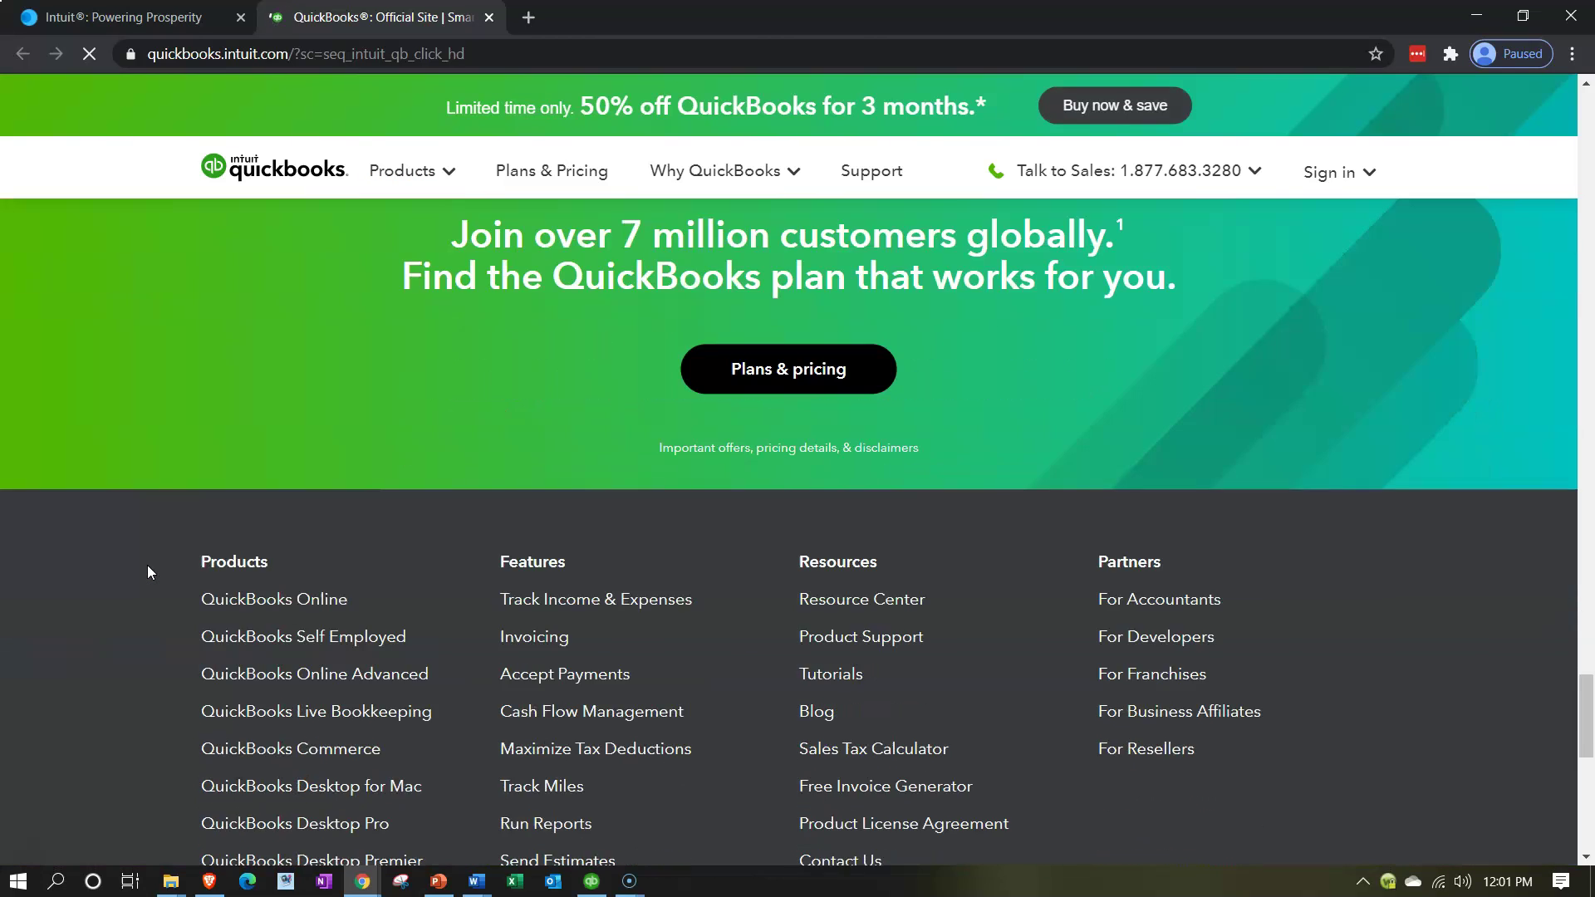
{"action": "scroll", "coordinate": [147, 573], "scroll_direction": "down", "scroll_amount": 1}
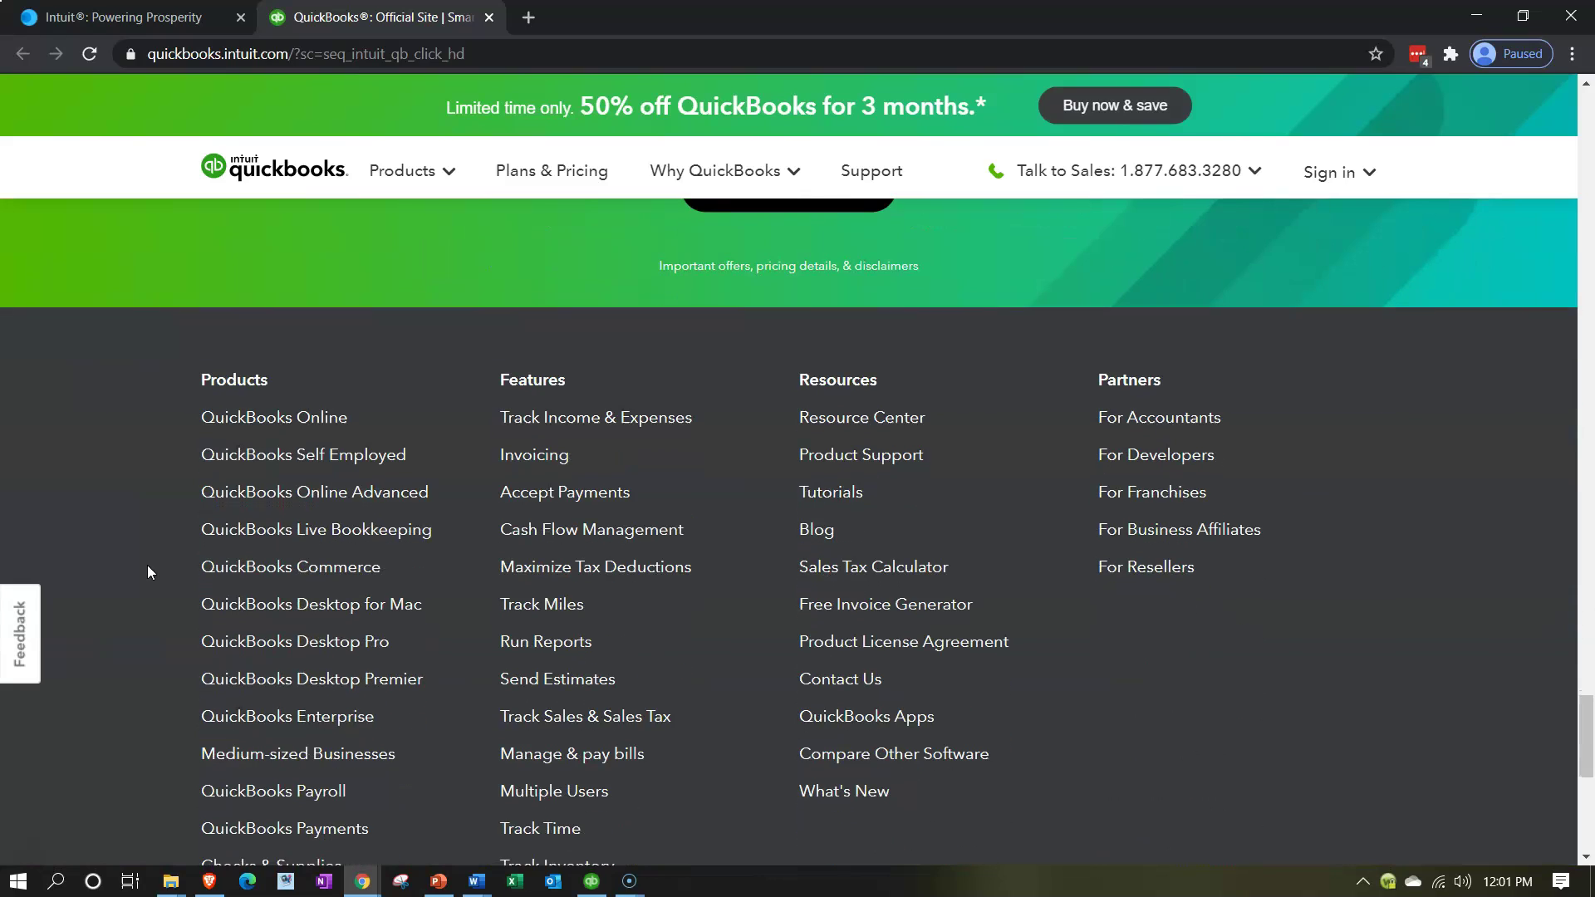
{"action": "left_click", "coordinate": [266, 427]}
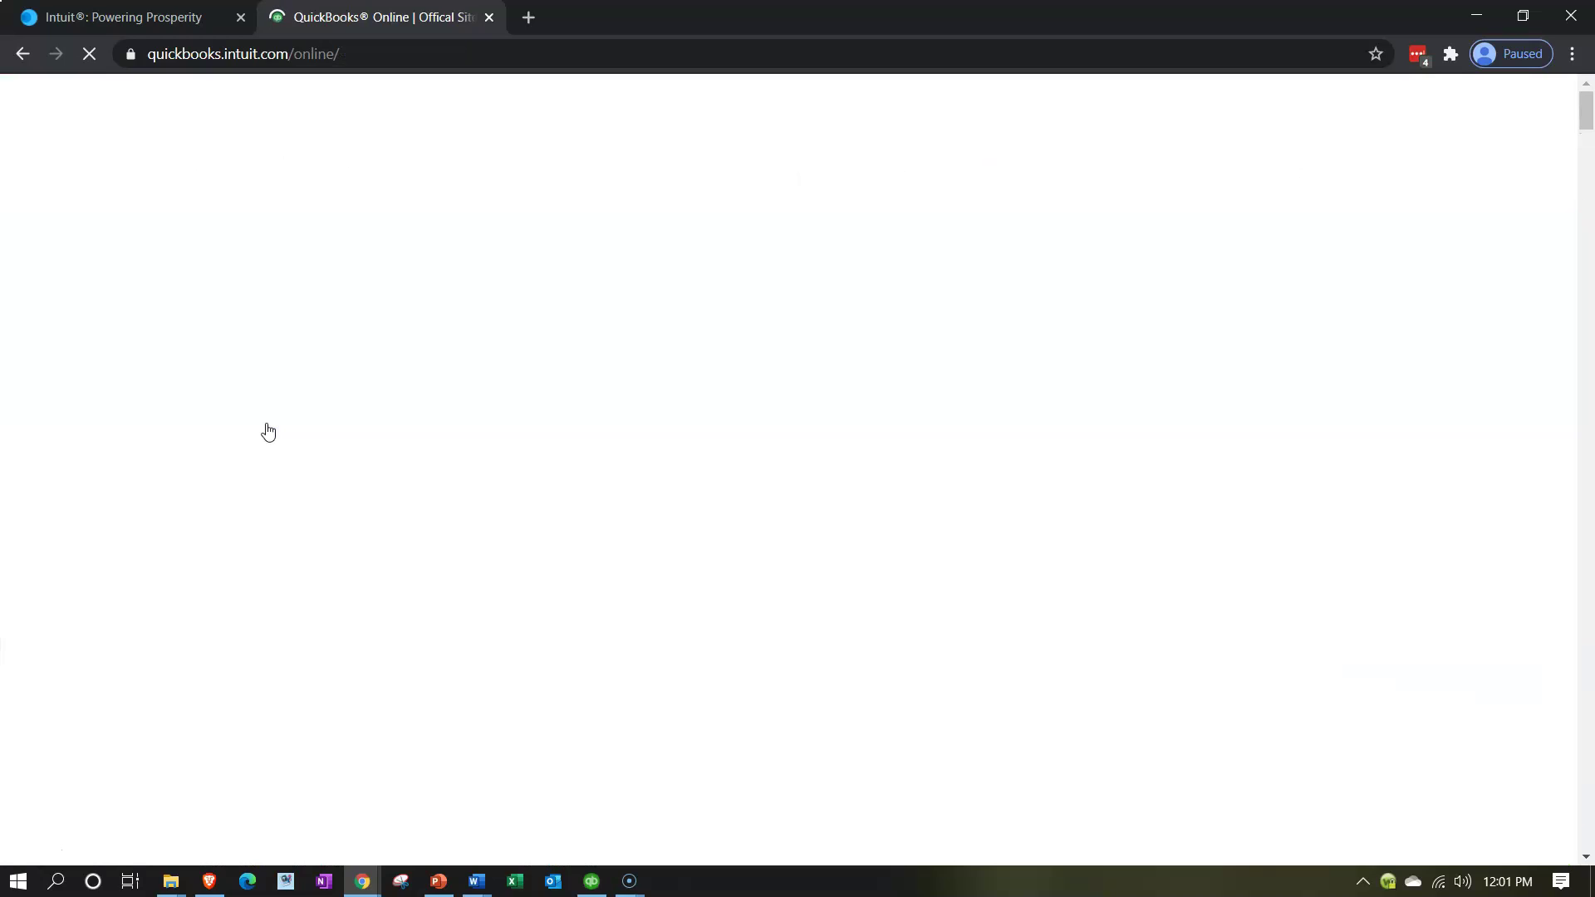
- Switch the pricing to the 30-day free trial, then choose the Plus plan with the Payroll Premium add-on
{"action": "scroll", "coordinate": [266, 430], "scroll_direction": "down", "scroll_amount": 5}
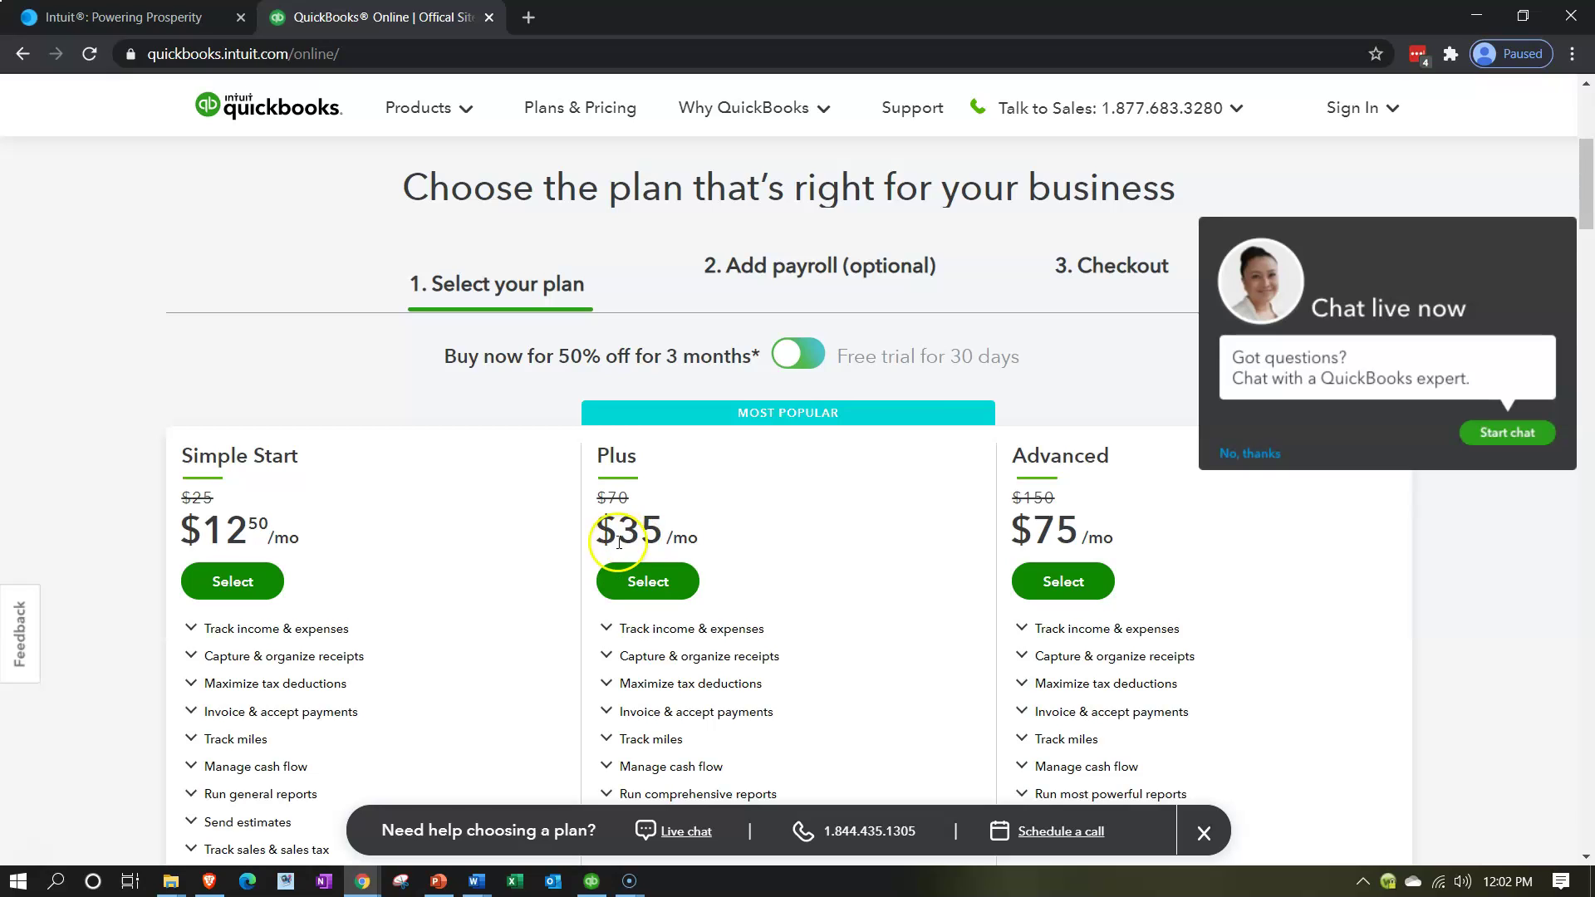
{"action": "left_click", "coordinate": [1289, 456]}
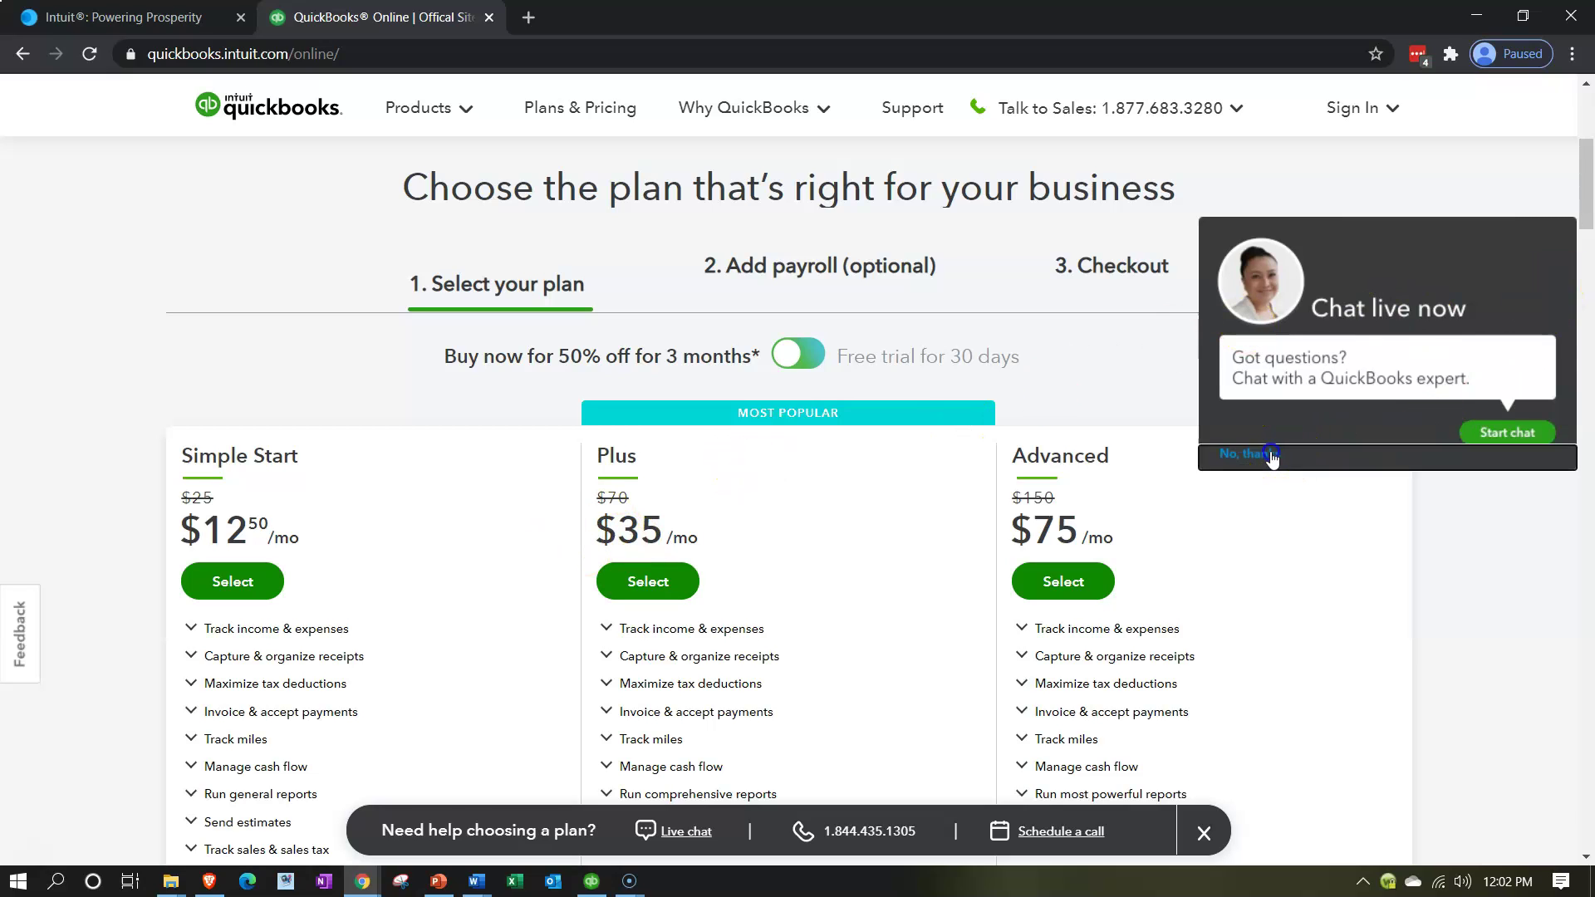
{"action": "left_click", "coordinate": [800, 354]}
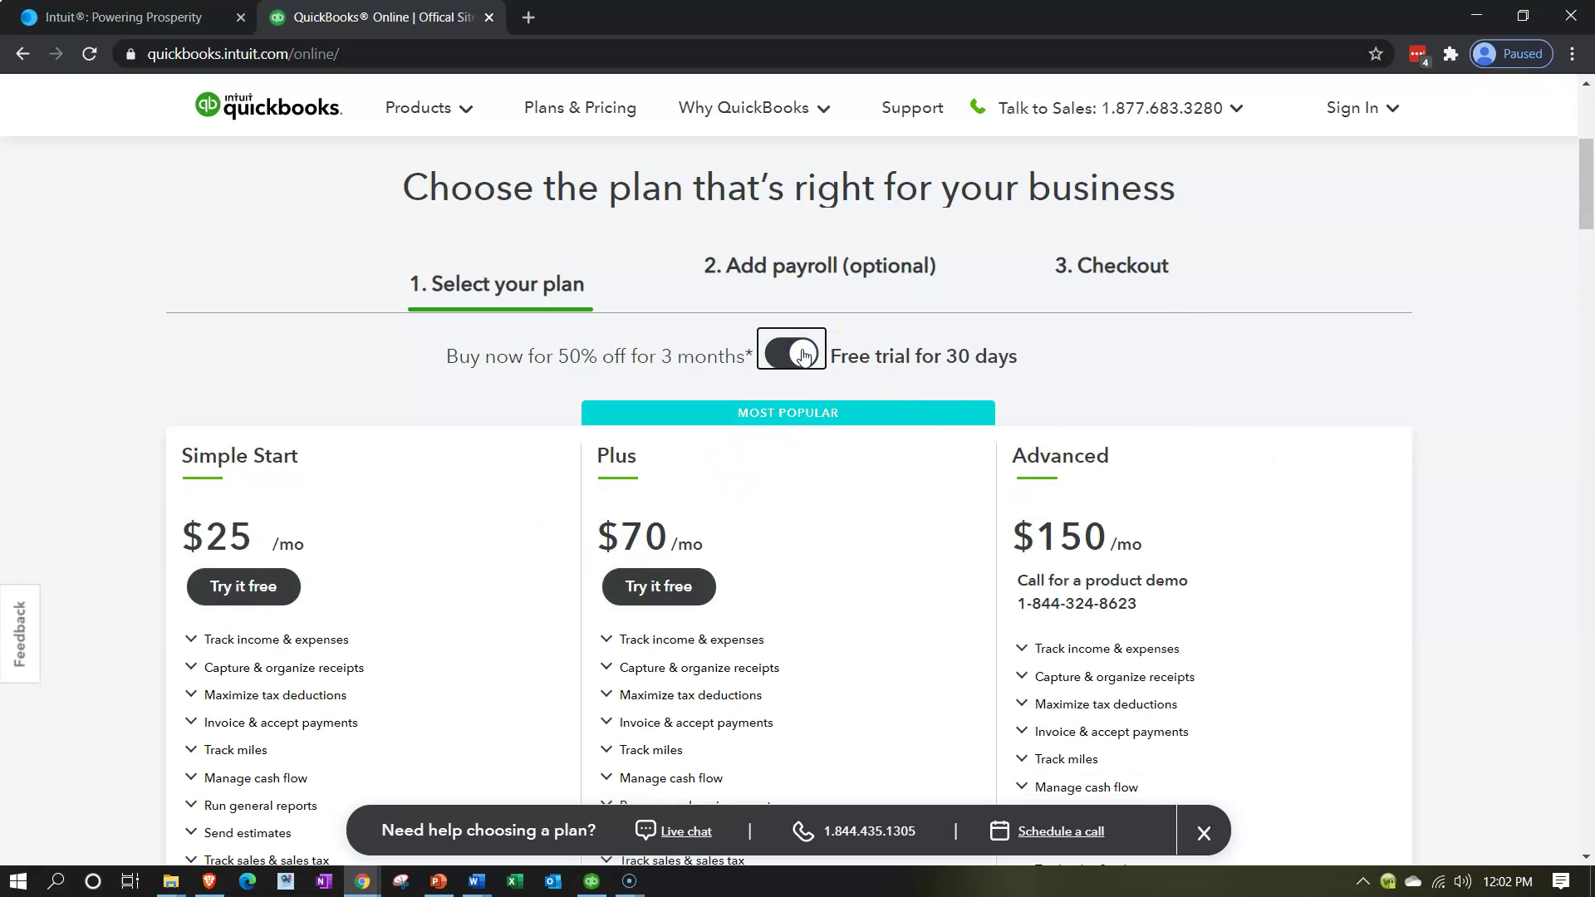
{"action": "left_click", "coordinate": [694, 598]}
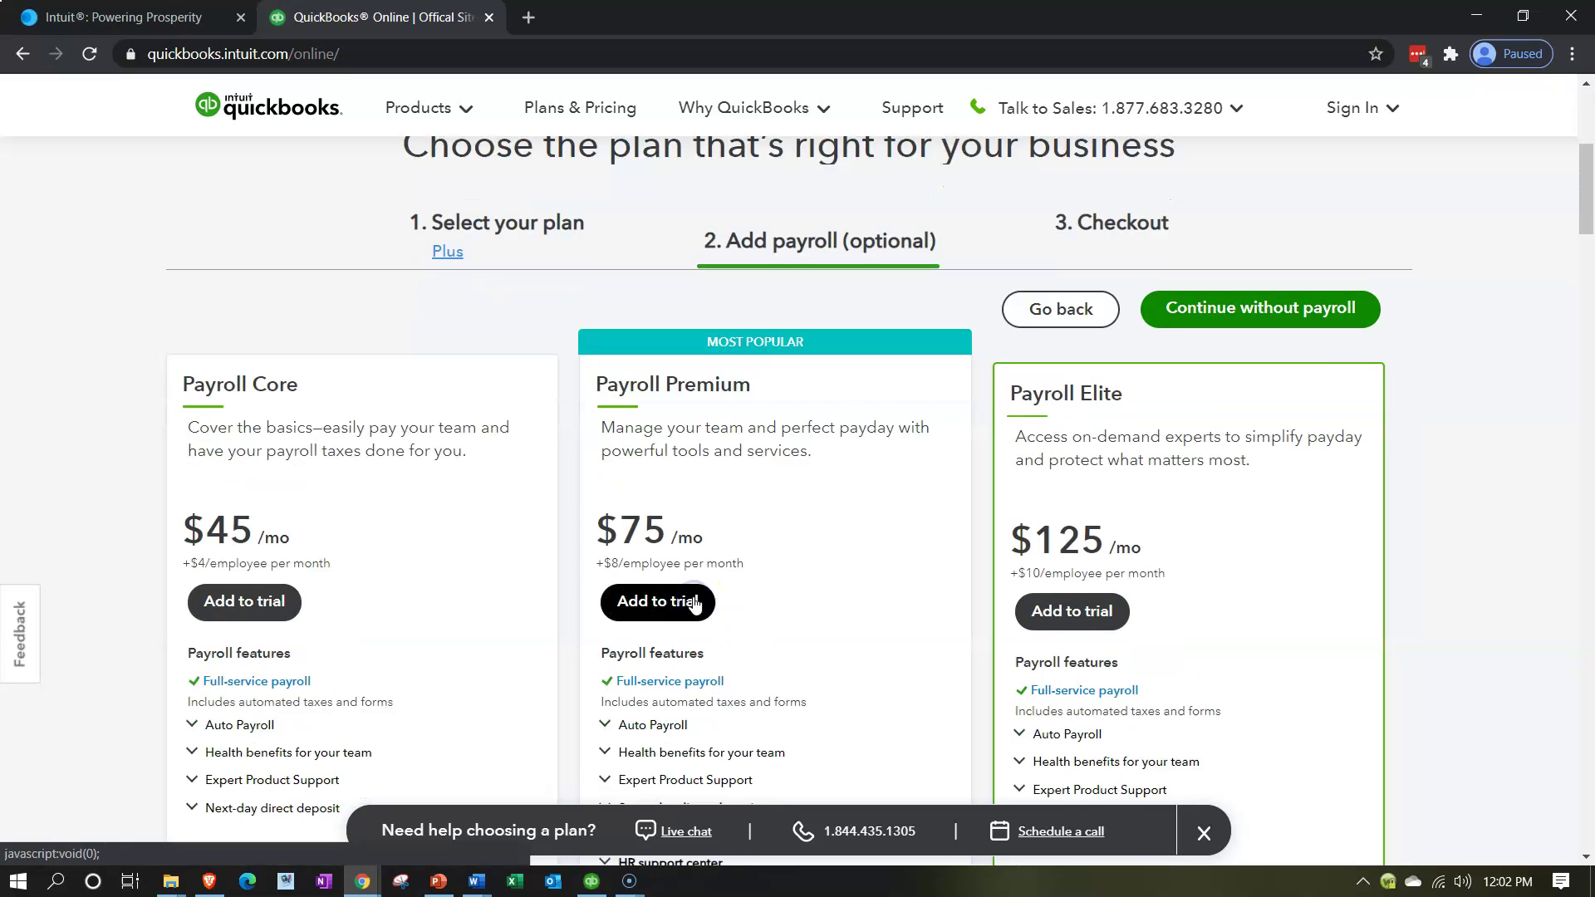
{"action": "left_click", "coordinate": [673, 586]}
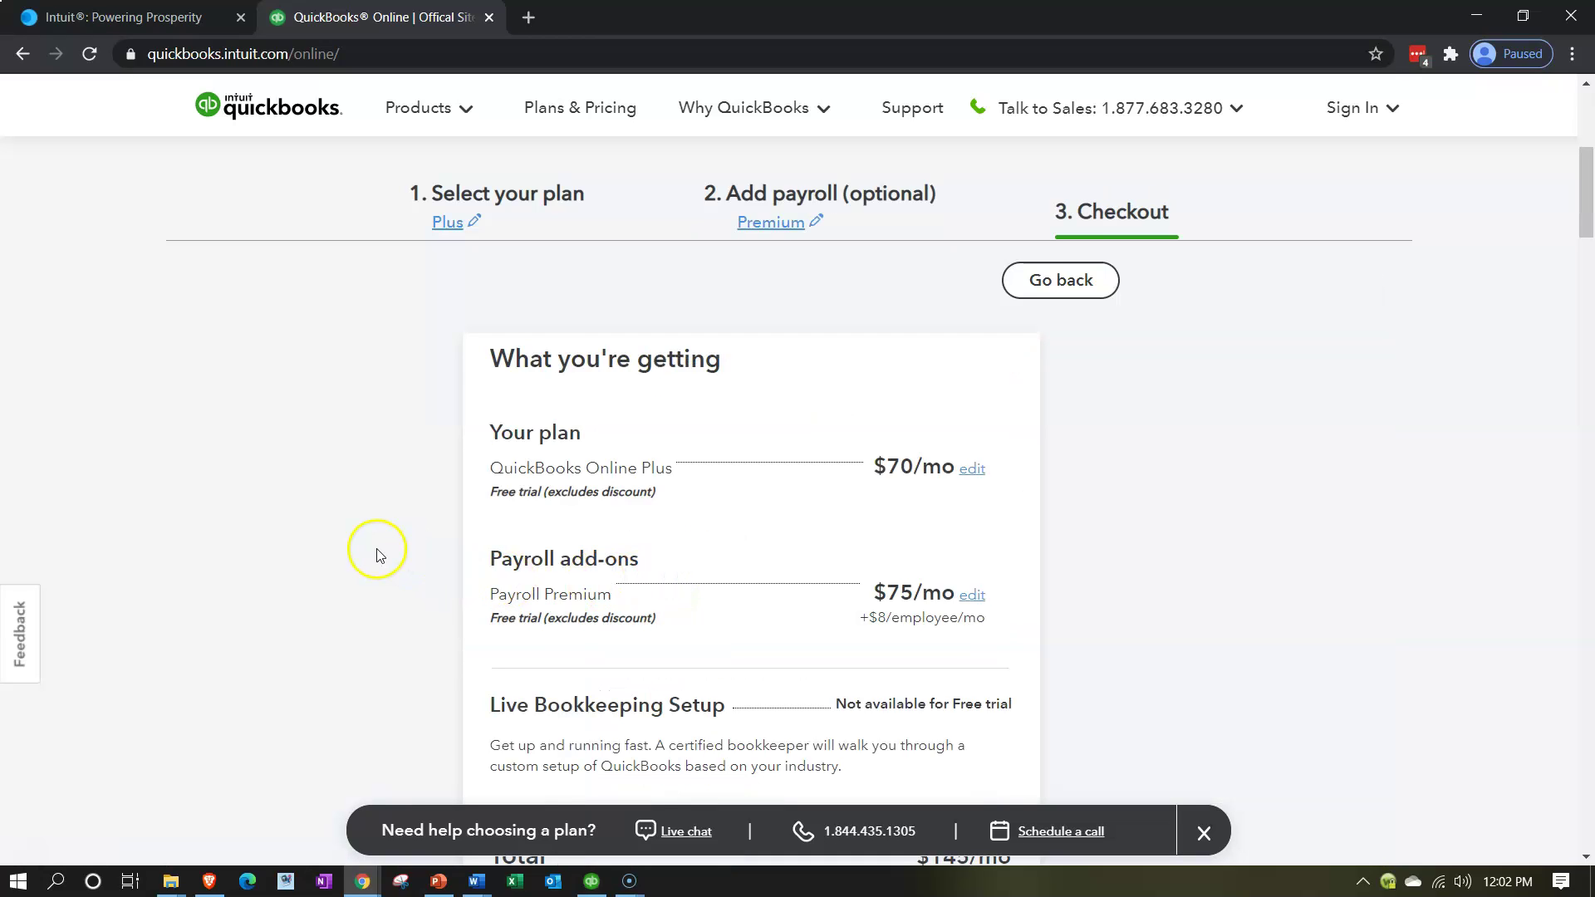
- Check out the selected plan and payroll add-on, declining the buy-now discount to continue with the trial
{"action": "scroll", "coordinate": [390, 548], "scroll_direction": "down", "scroll_amount": 2}
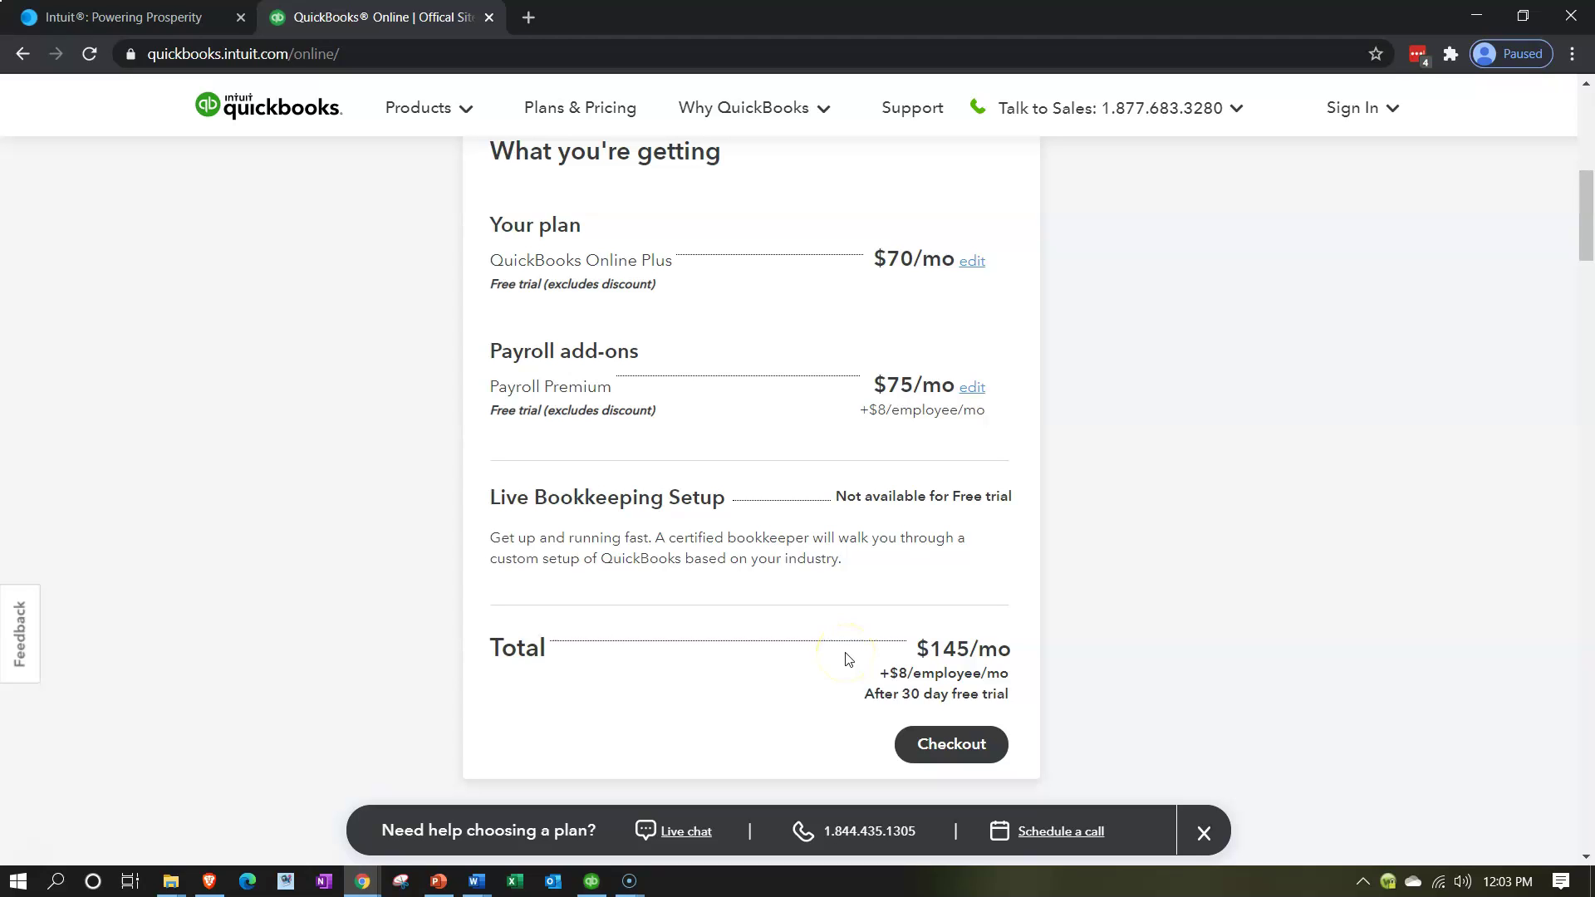
{"action": "scroll", "coordinate": [845, 659], "scroll_direction": "down", "scroll_amount": 1}
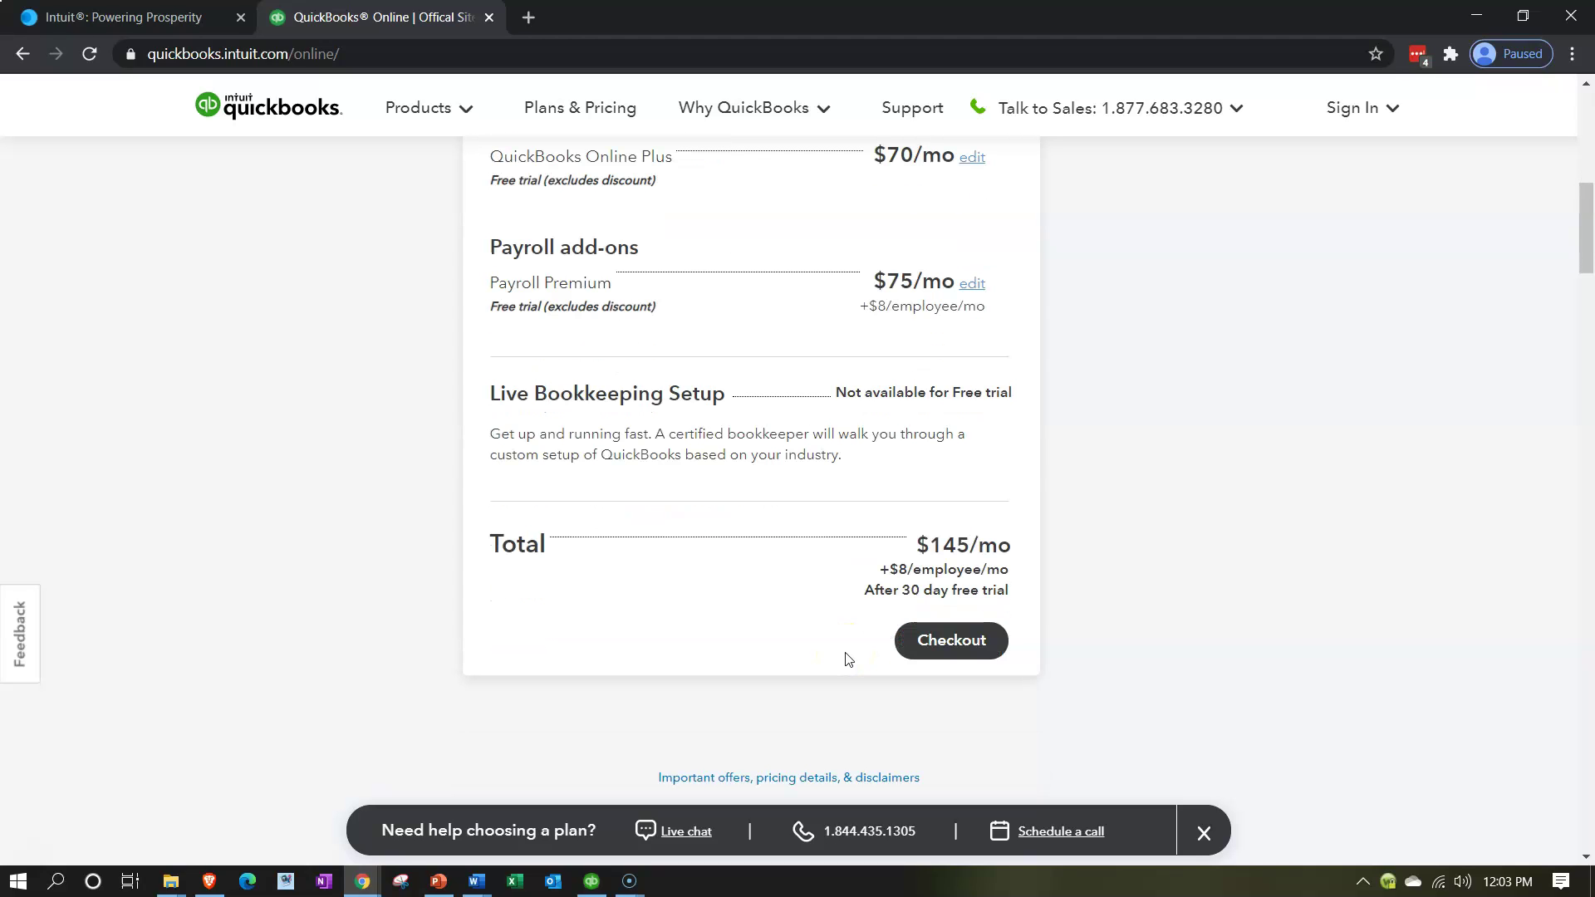
{"action": "left_click", "coordinate": [965, 644]}
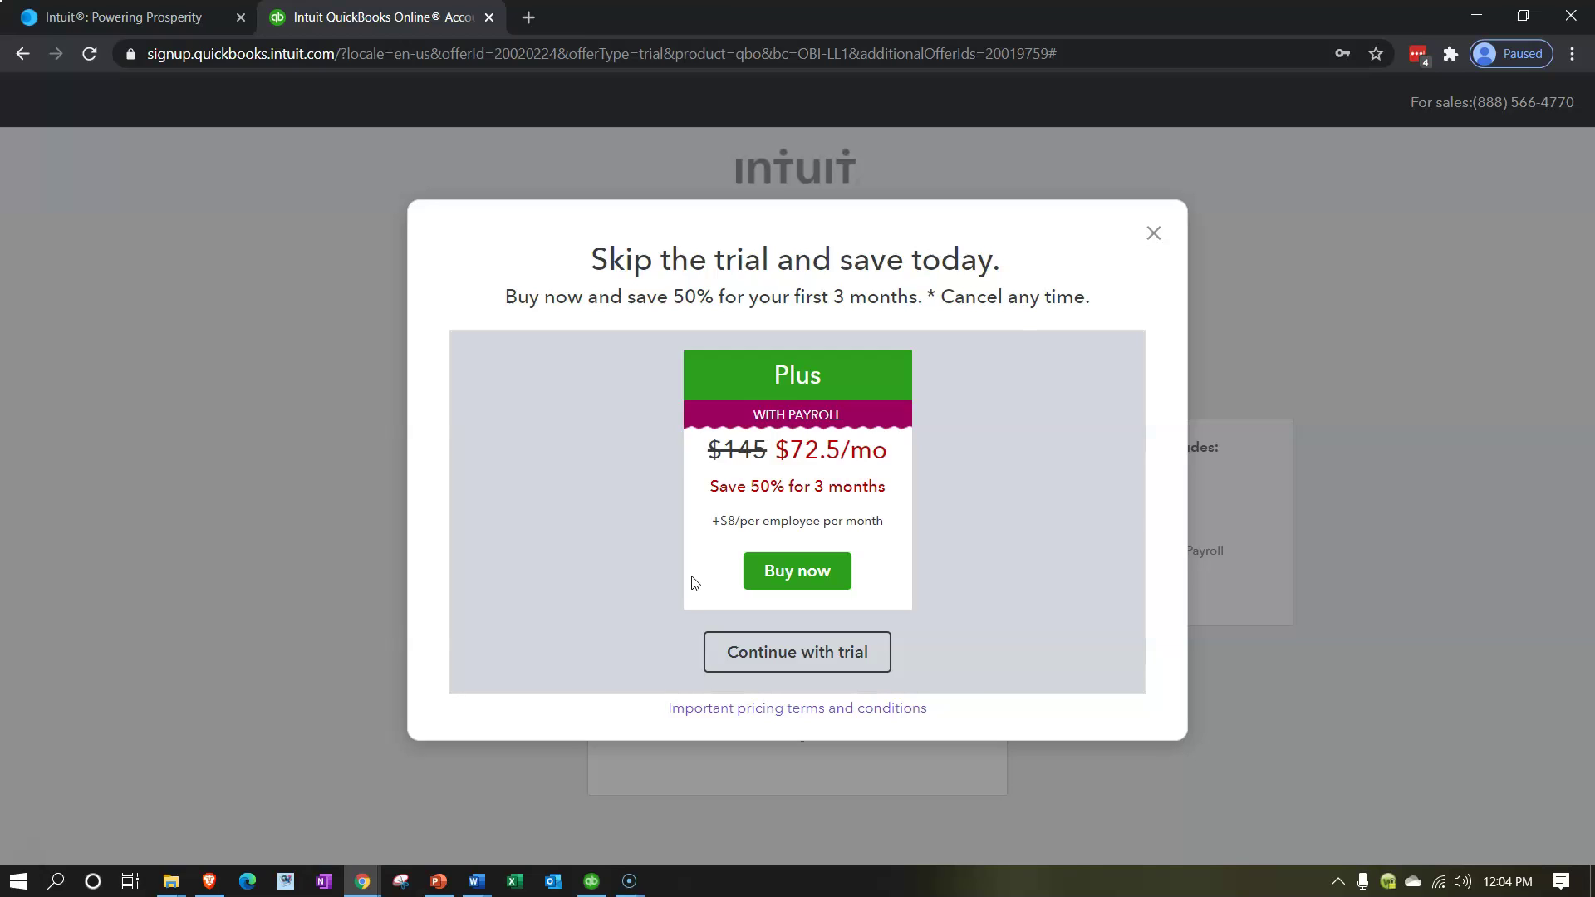
{"action": "left_click", "coordinate": [728, 674]}
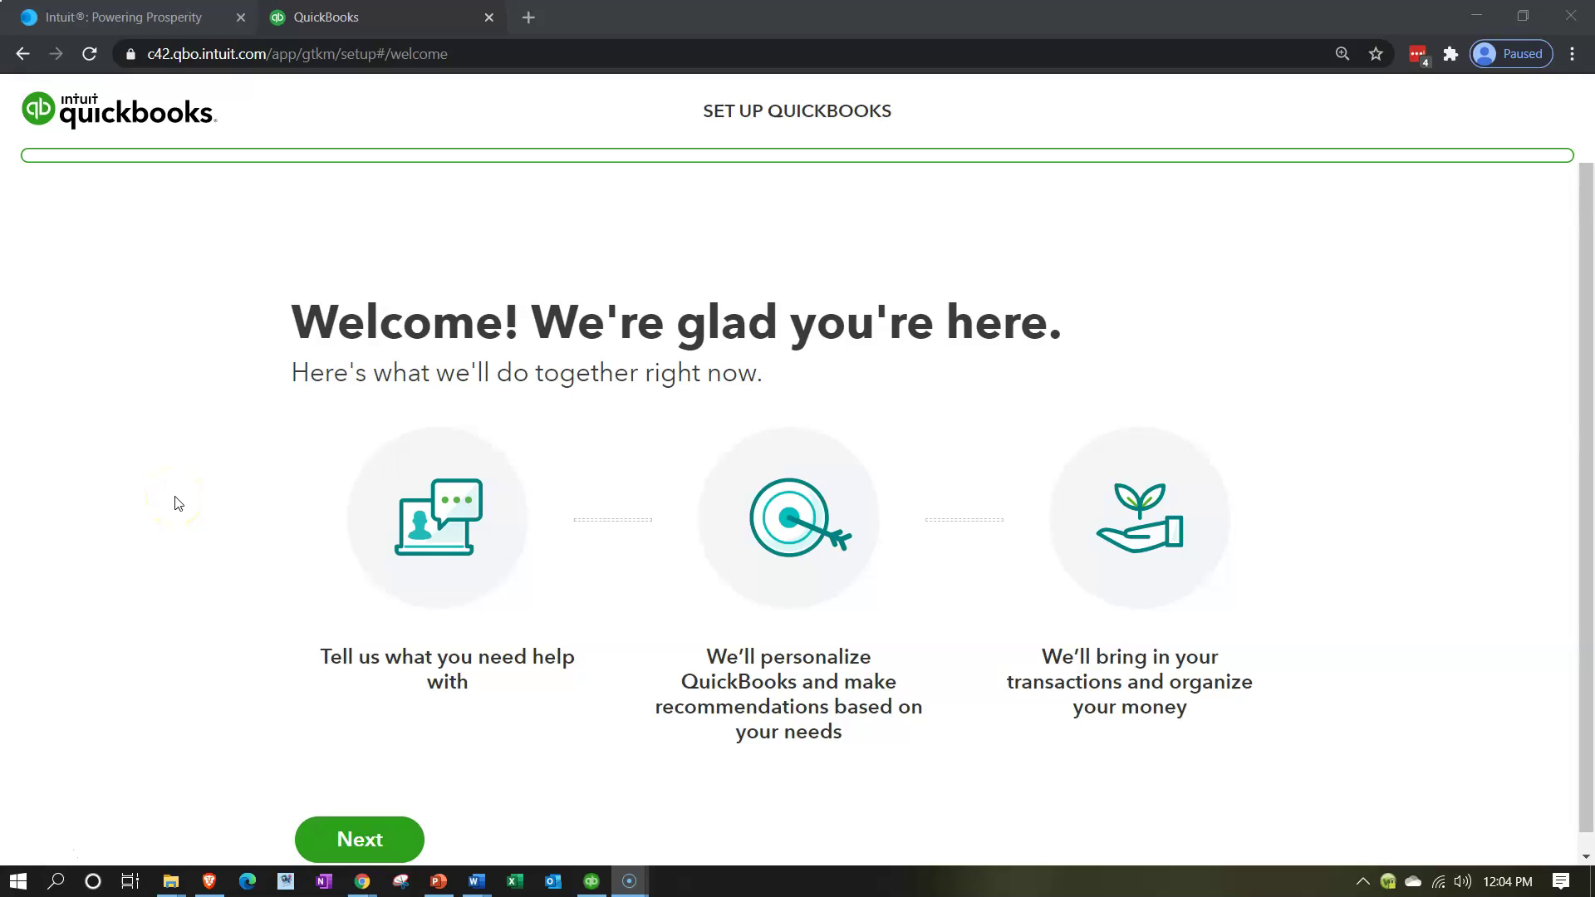
- Begin the QuickBooks setup and submit "Multiple Currencies" as the legal business name
{"action": "scroll", "coordinate": [175, 502], "scroll_direction": "down", "scroll_amount": 1}
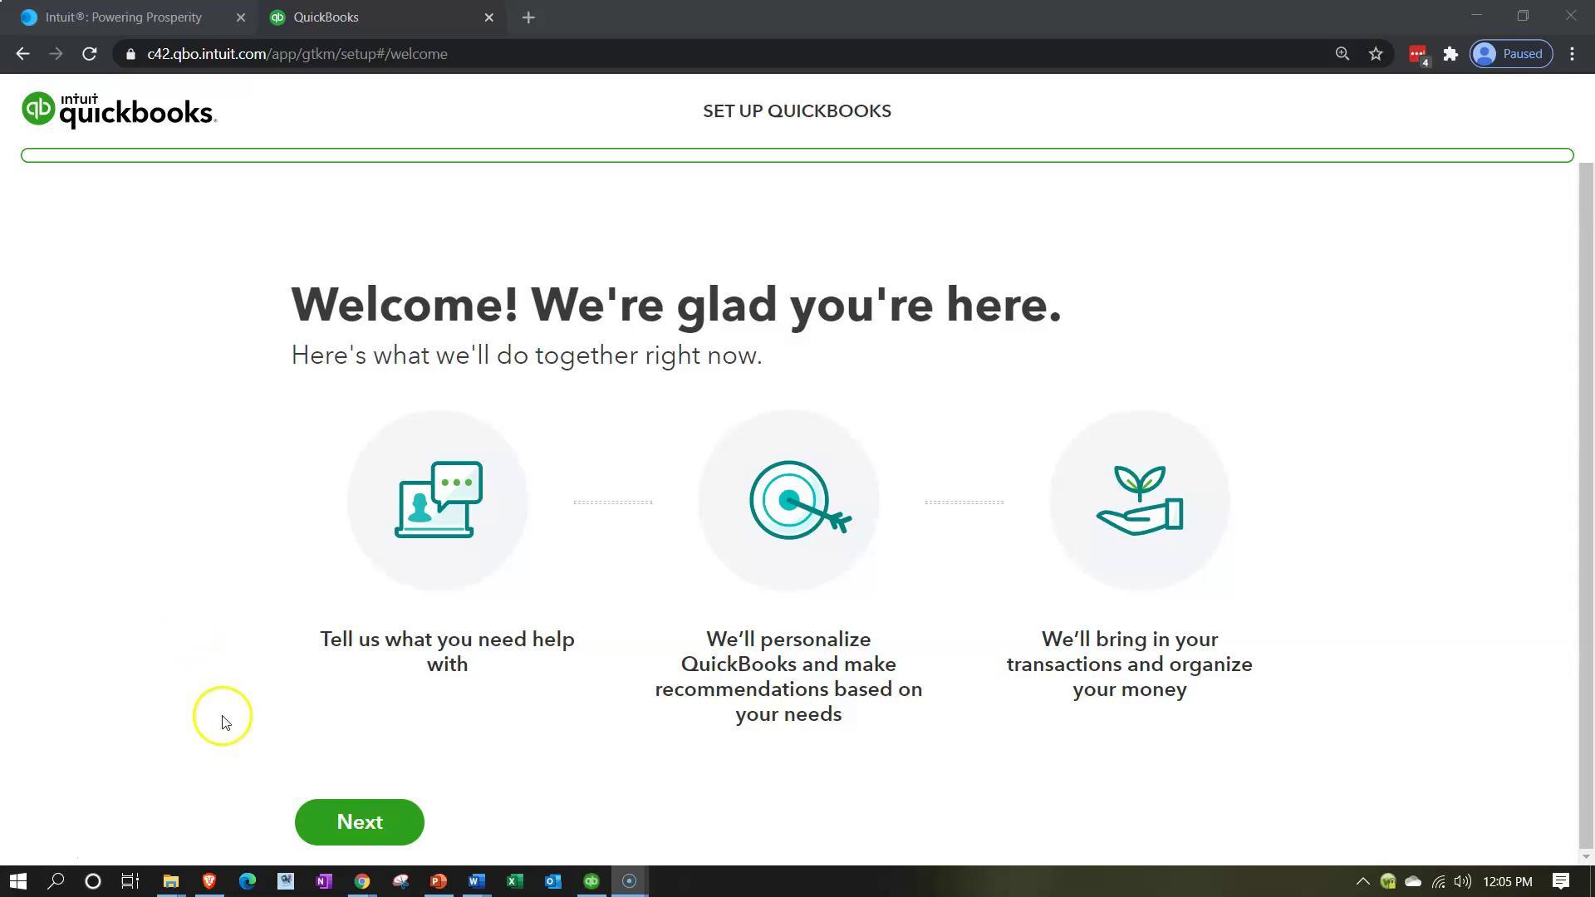
{"action": "left_click", "coordinate": [316, 823]}
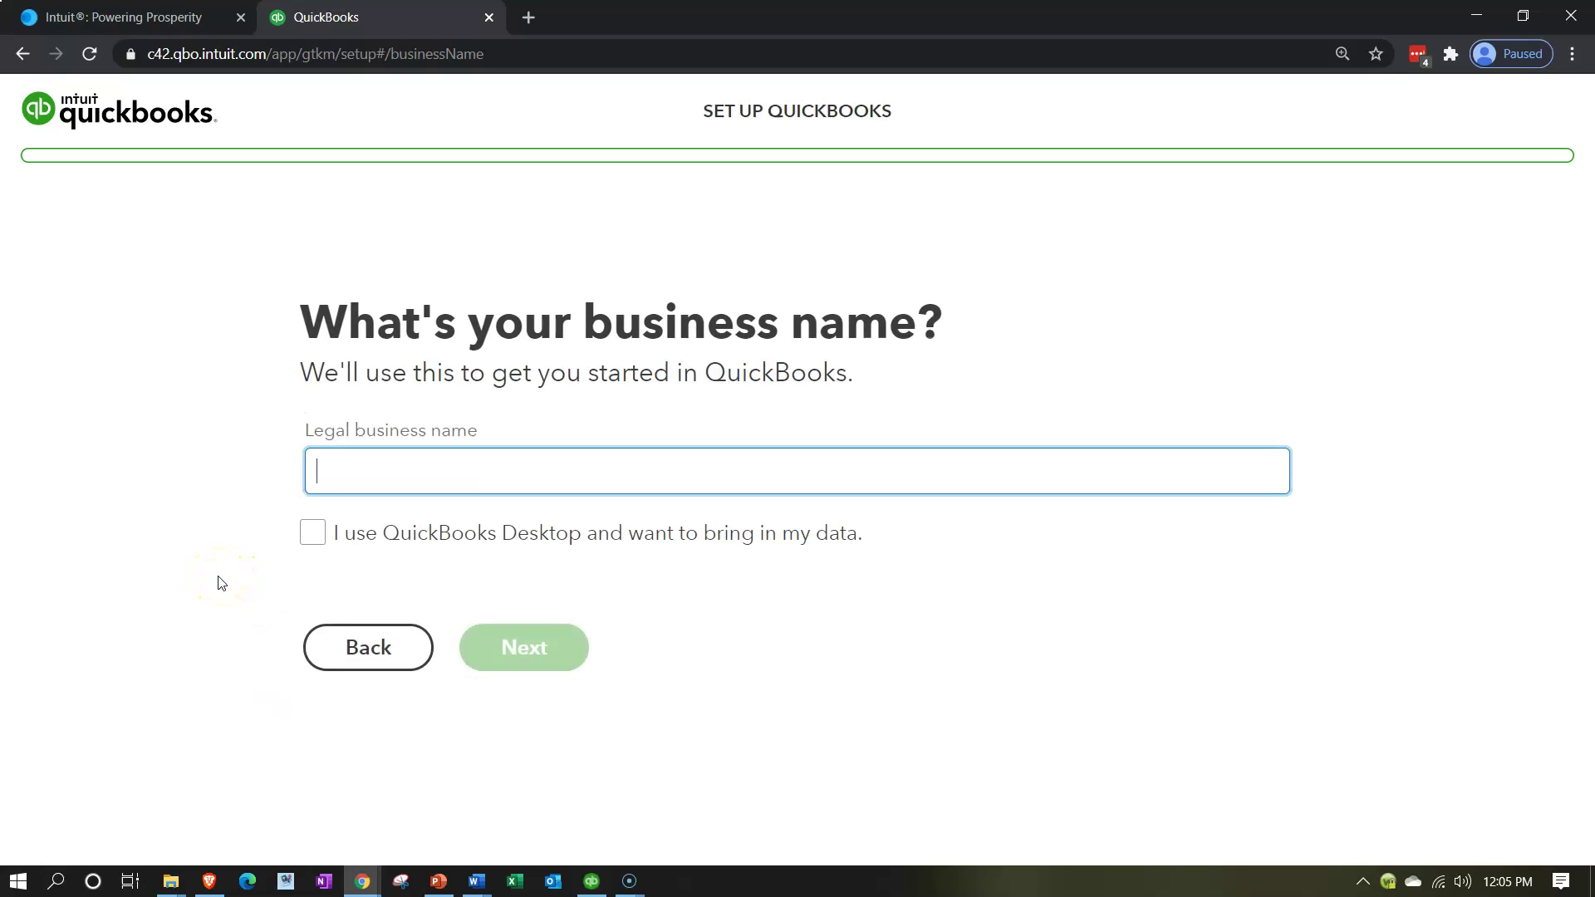
{"action": "left_click", "coordinate": [360, 480]}
{"action": "type", "text": "M"}
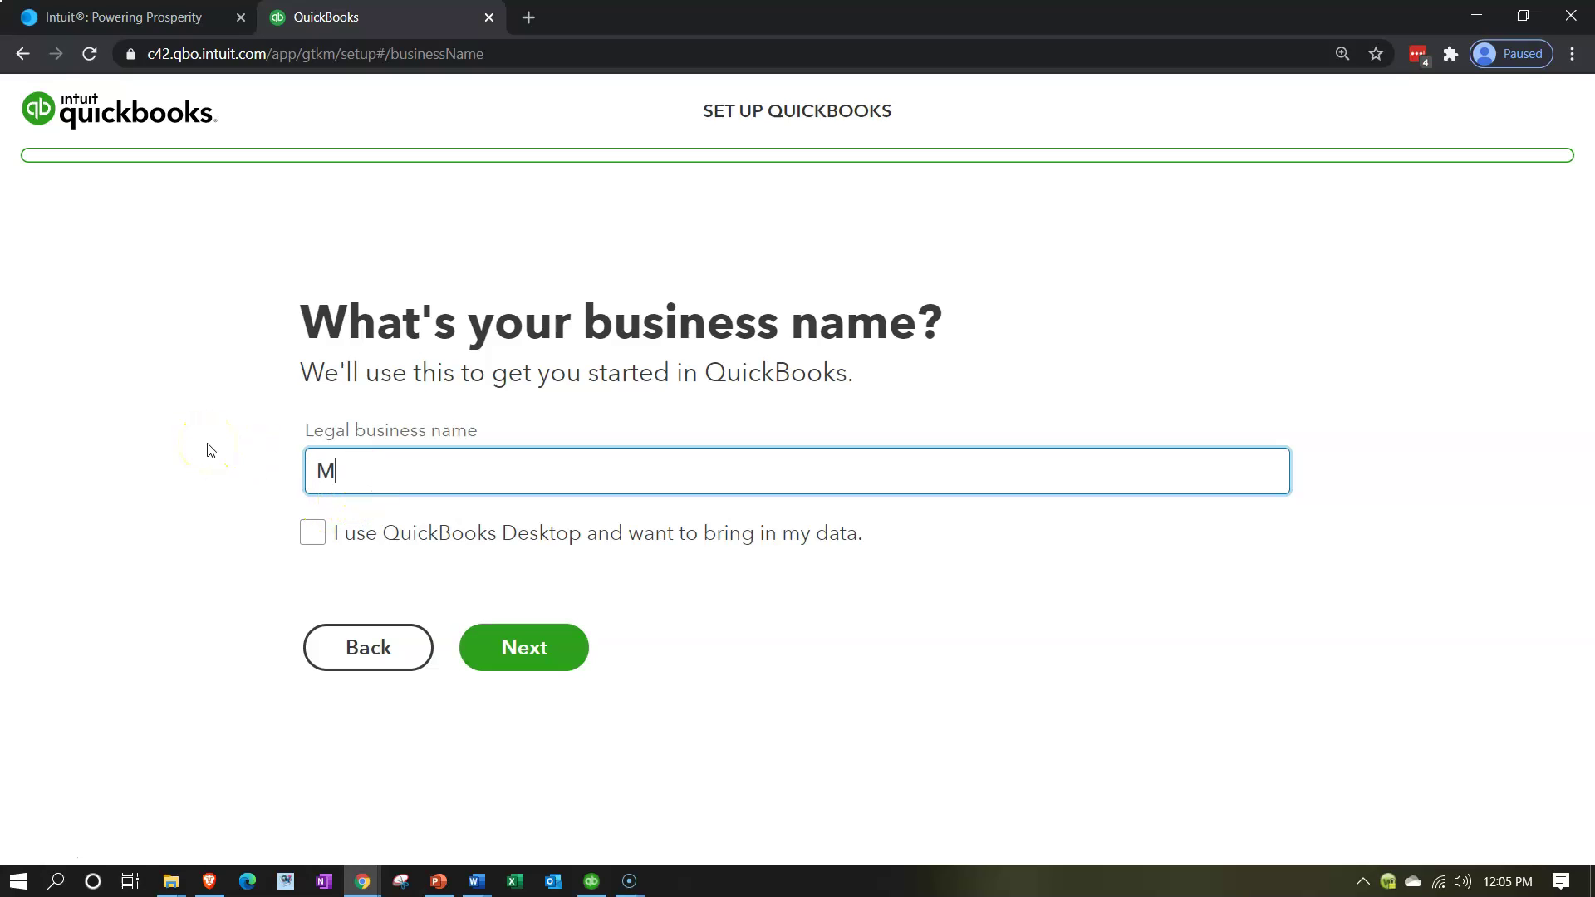
{"action": "type", "text": "ultiple Currencies"}
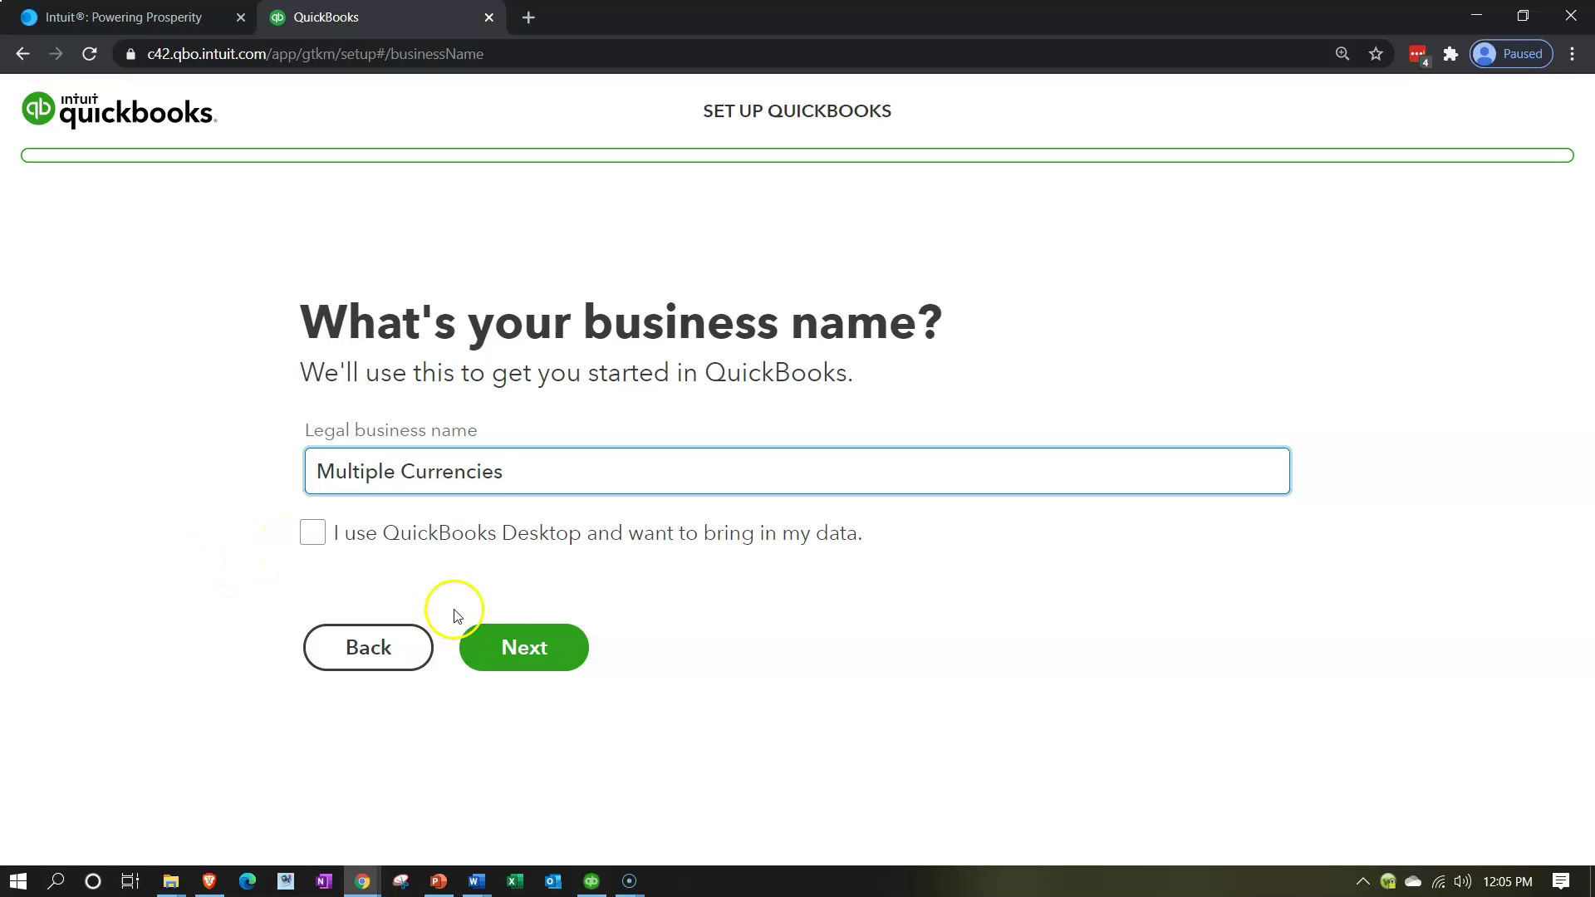
{"action": "left_click", "coordinate": [557, 662]}
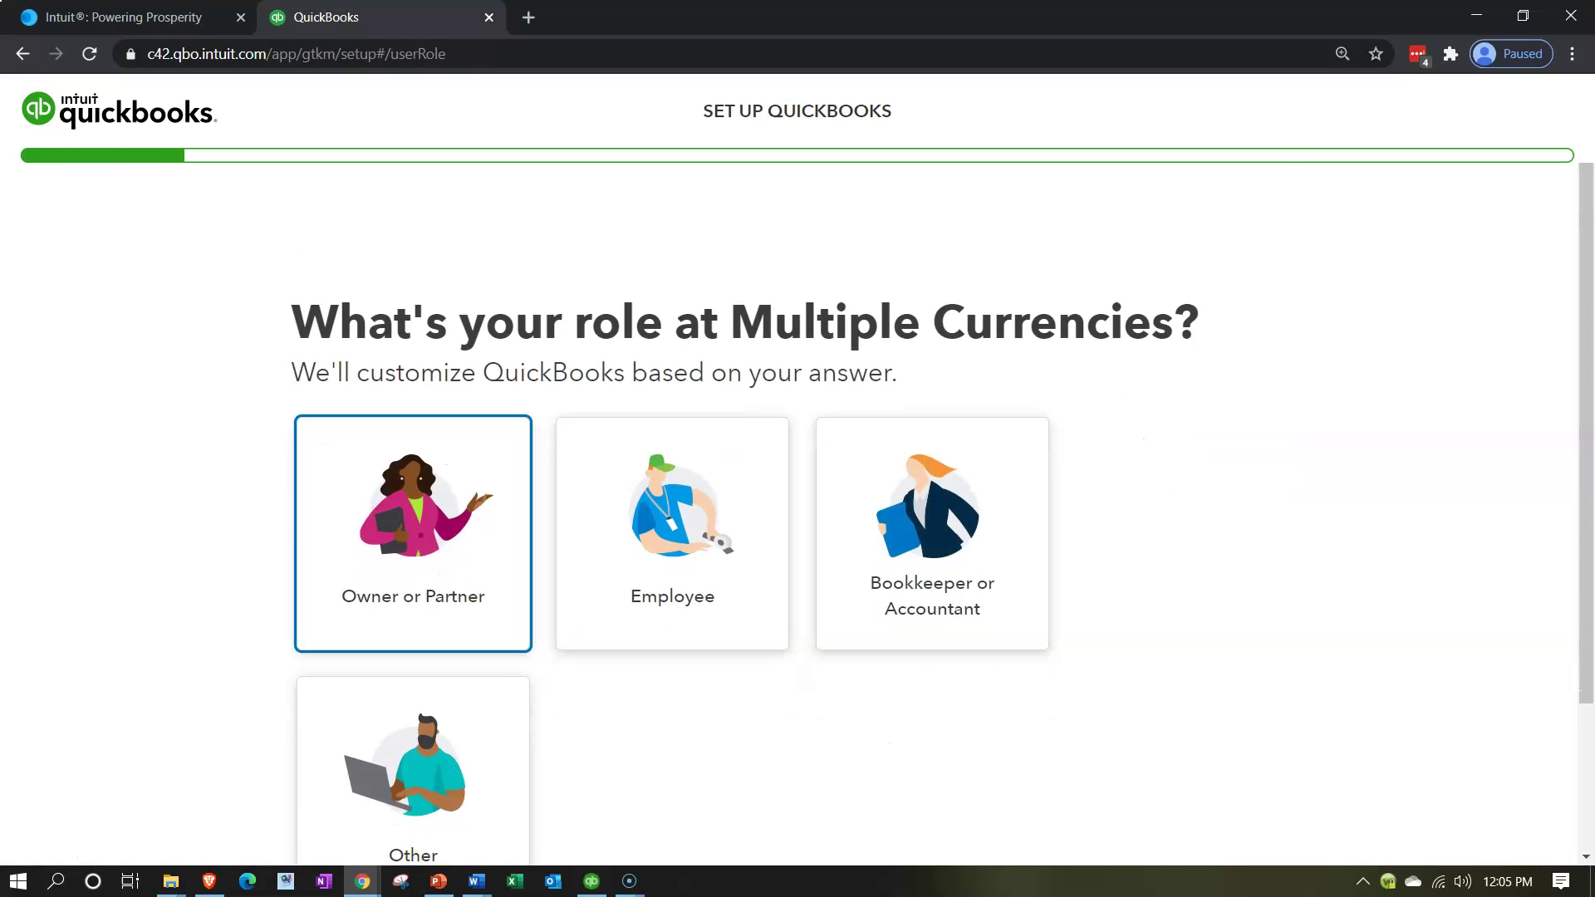
- Set the business role to Owner or Partner and answer "No, I do it all myself" for bookkeeping help
{"action": "left_click", "coordinate": [335, 577]}
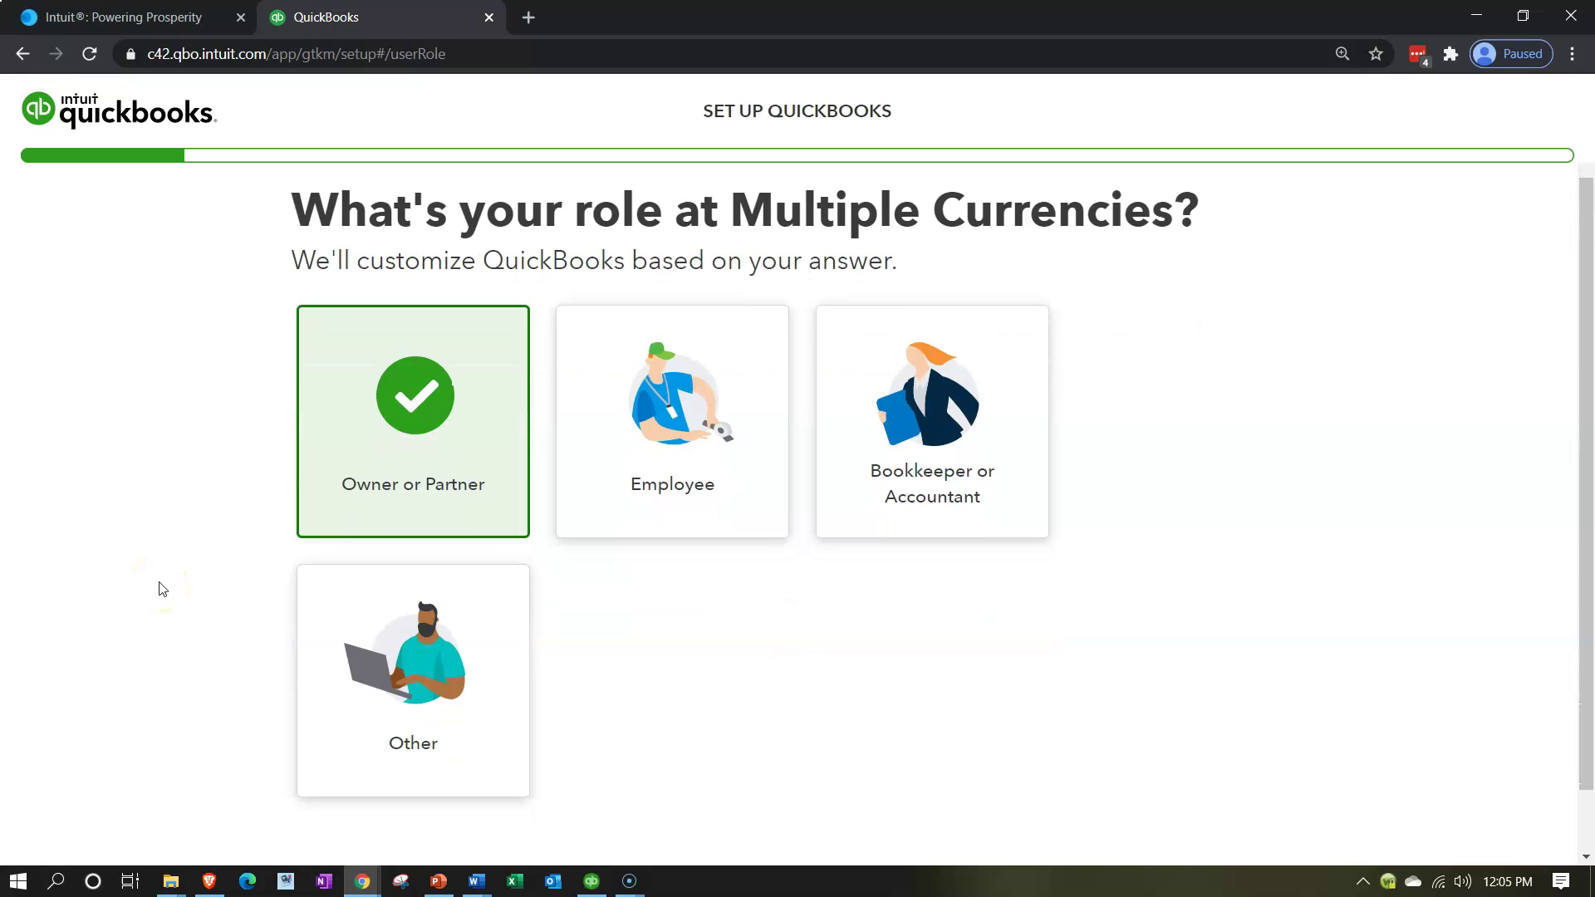
{"action": "scroll", "coordinate": [163, 589], "scroll_direction": "down", "scroll_amount": 1}
{"action": "left_click", "coordinate": [525, 820]}
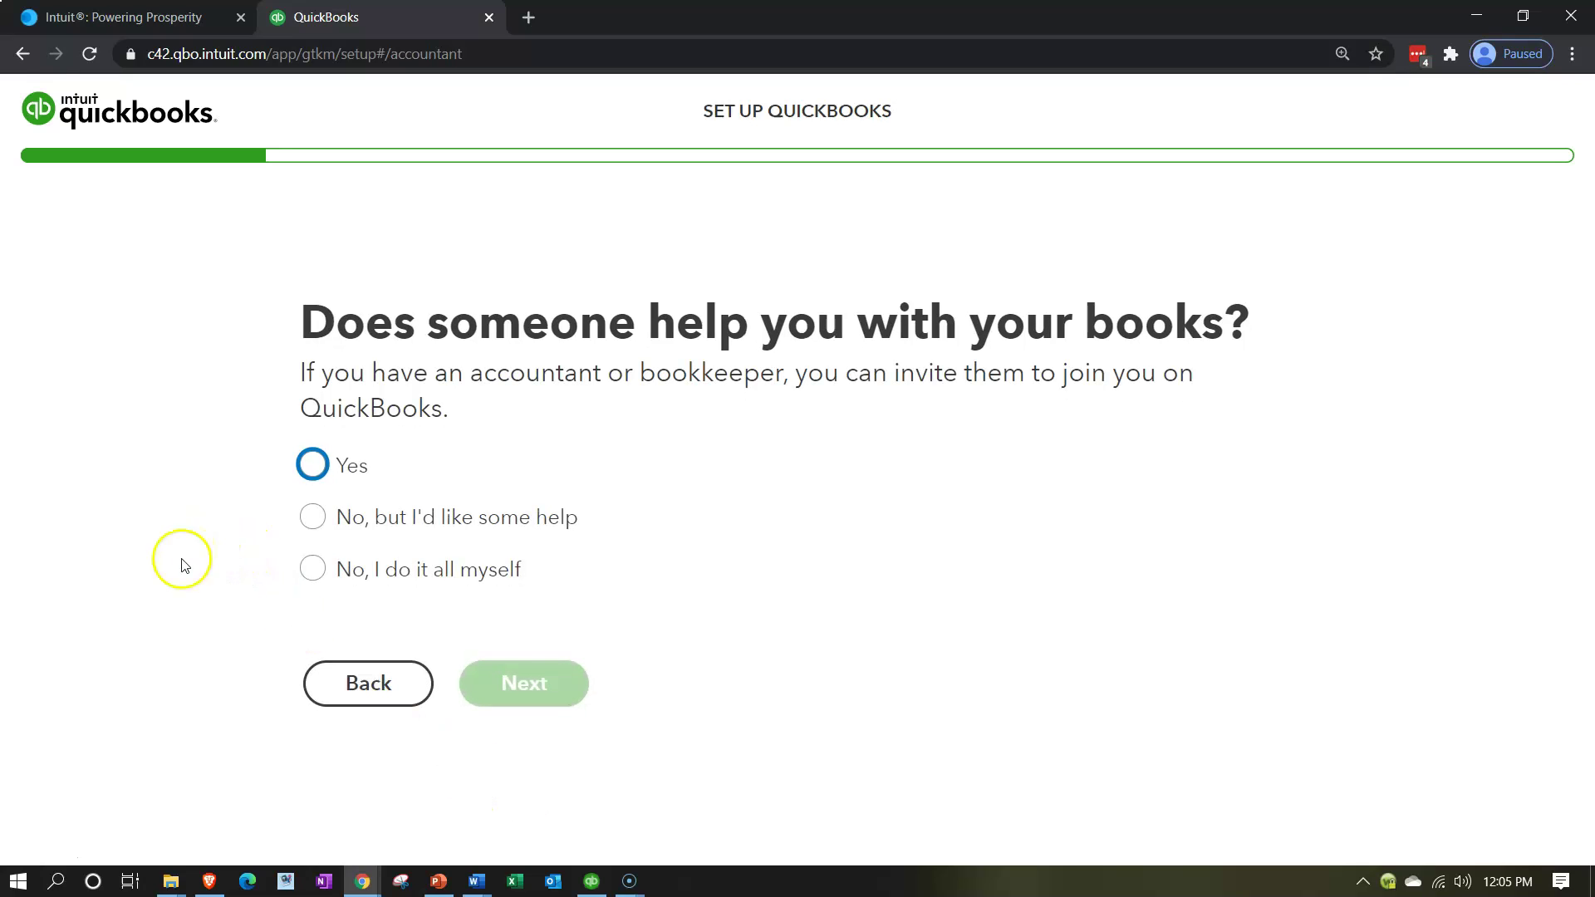
{"action": "left_click", "coordinate": [313, 569]}
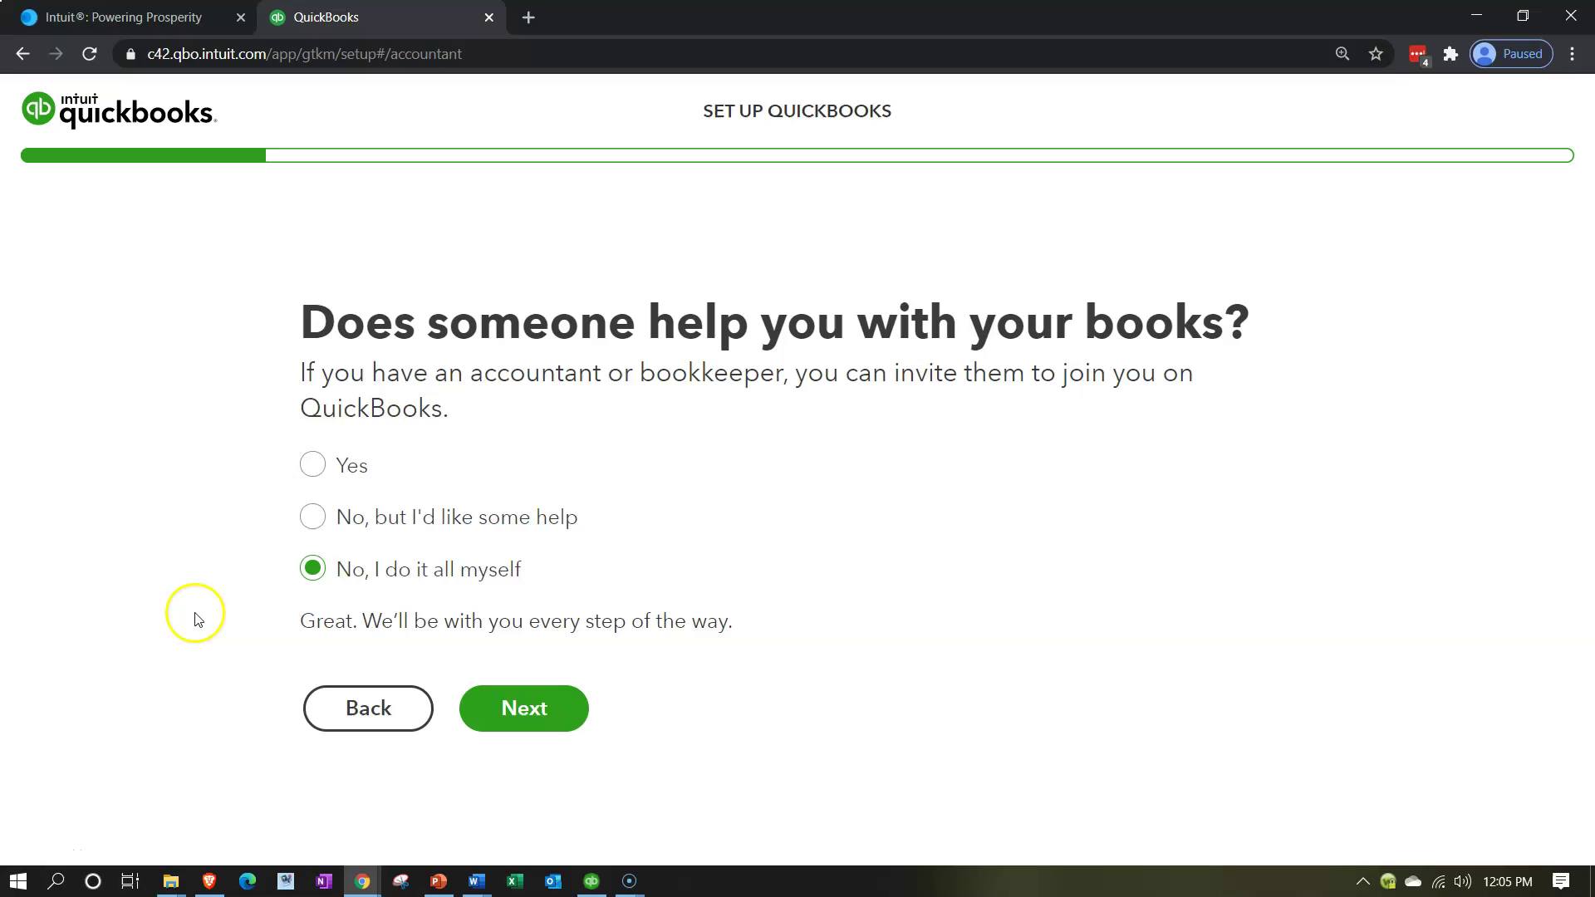
{"action": "left_click", "coordinate": [526, 708]}
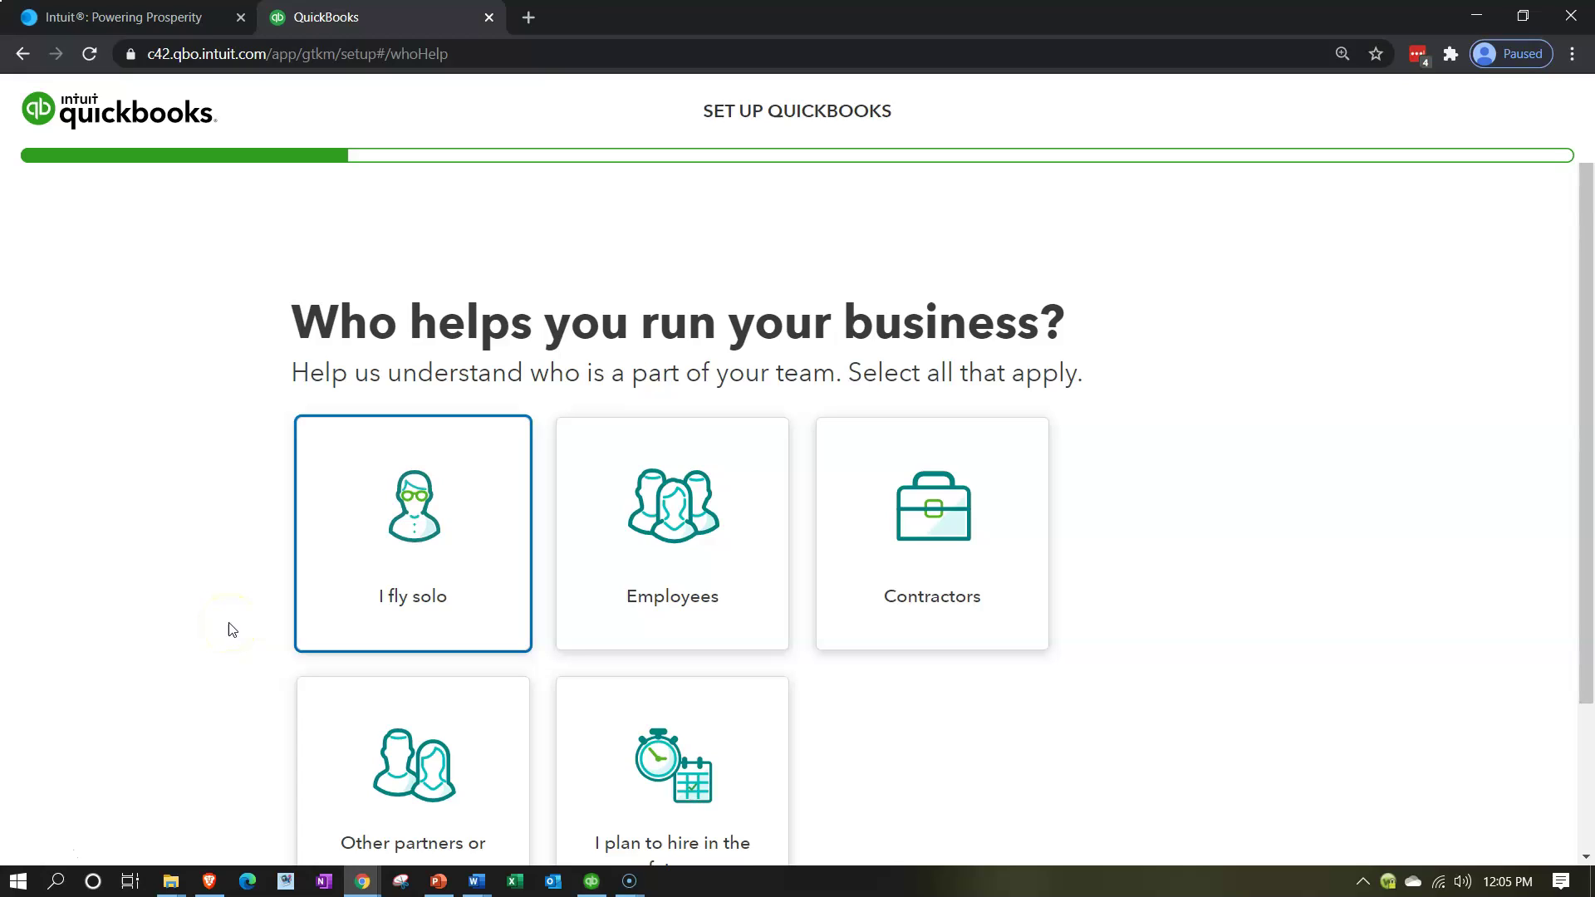
- Submit I fly solo, Employees, Contractors and I plan to hire in the future as who helps run the business
{"action": "left_click", "coordinate": [307, 560]}
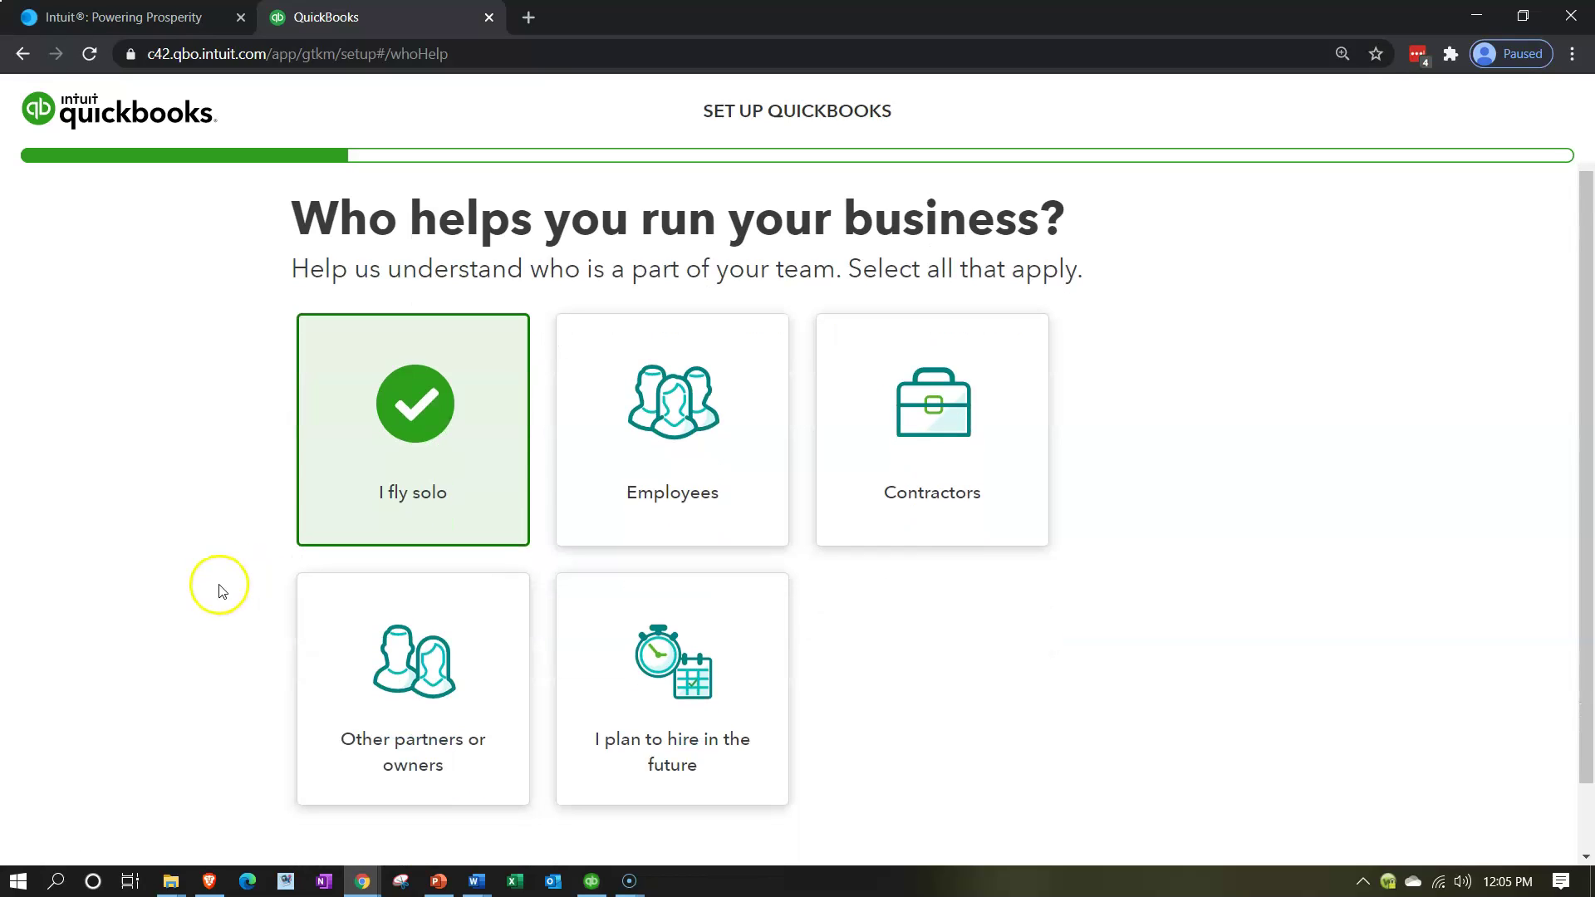
{"action": "left_click", "coordinate": [594, 516]}
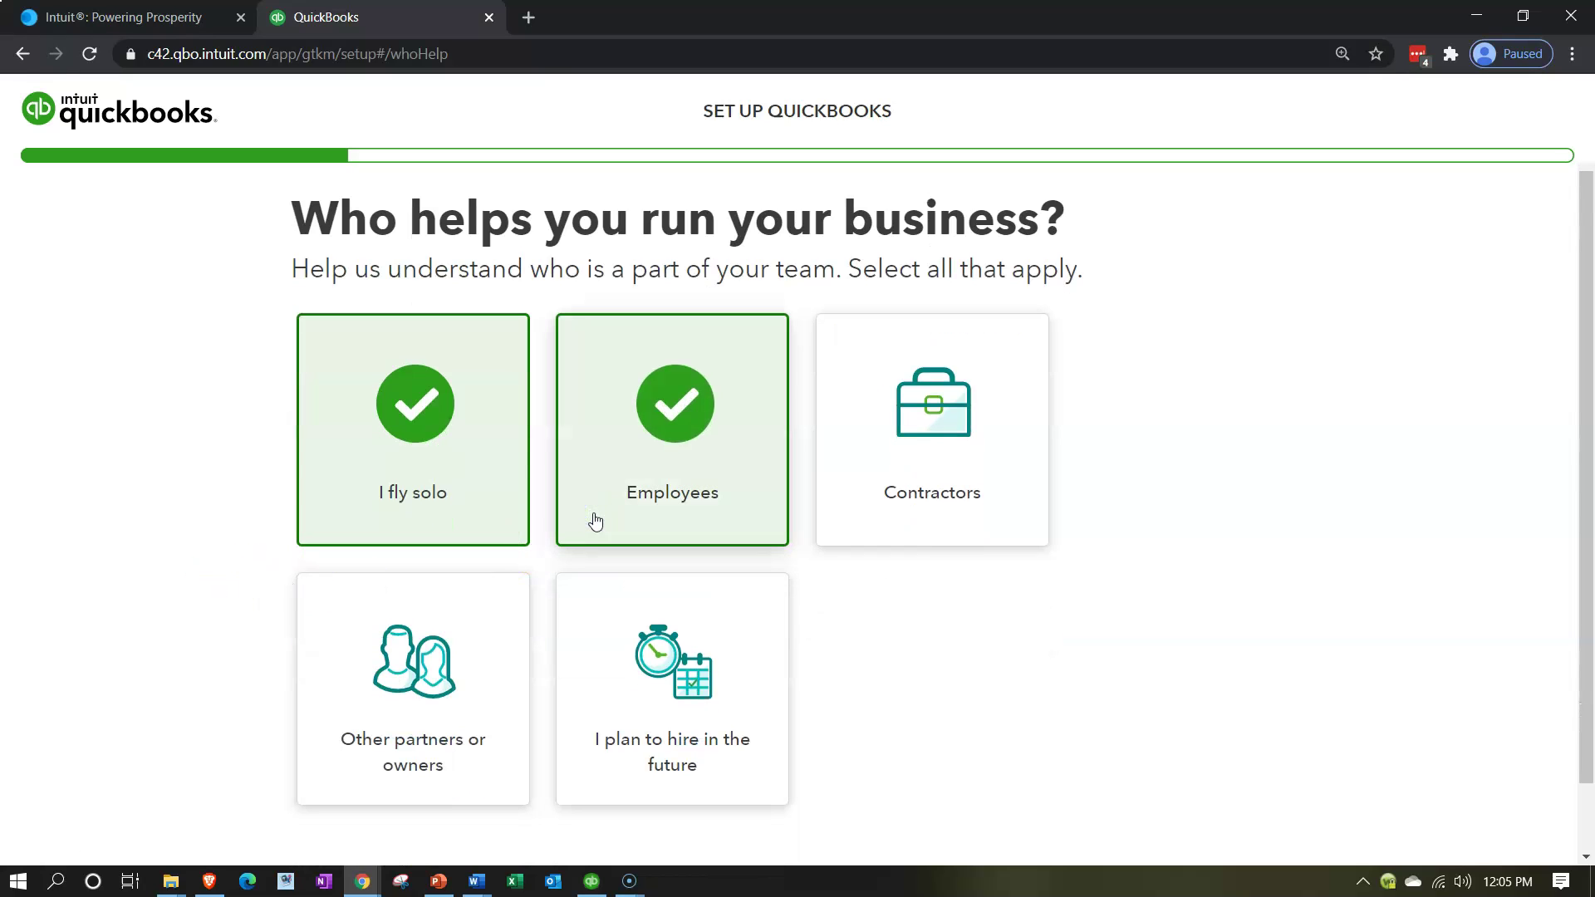
{"action": "left_click", "coordinate": [595, 516]}
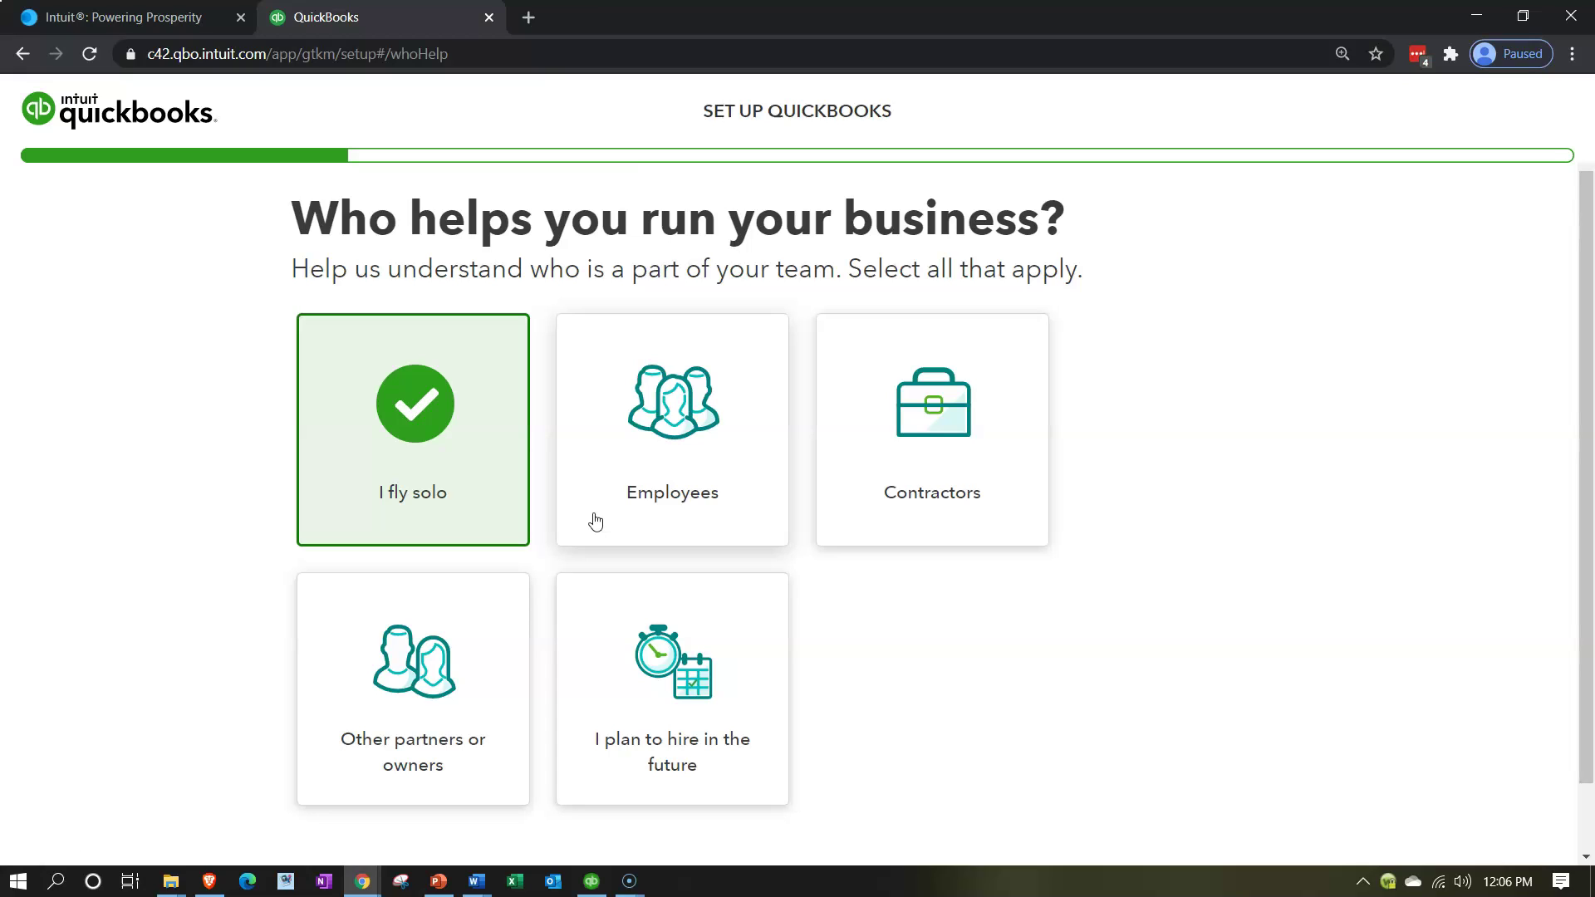
{"action": "left_click", "coordinate": [595, 521]}
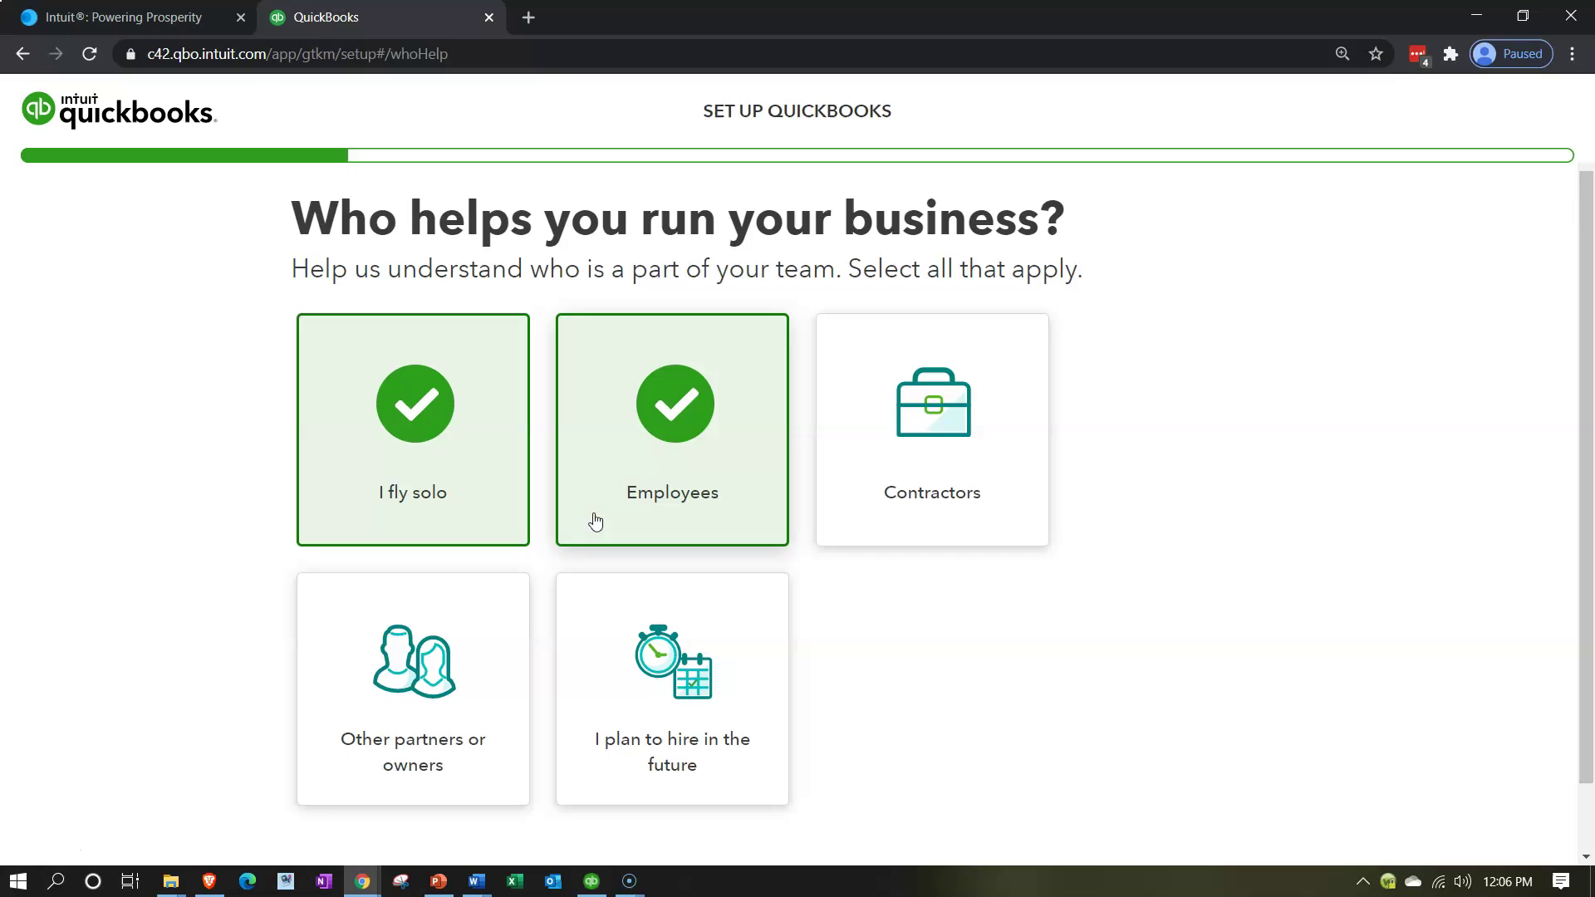
{"action": "left_click", "coordinate": [855, 463]}
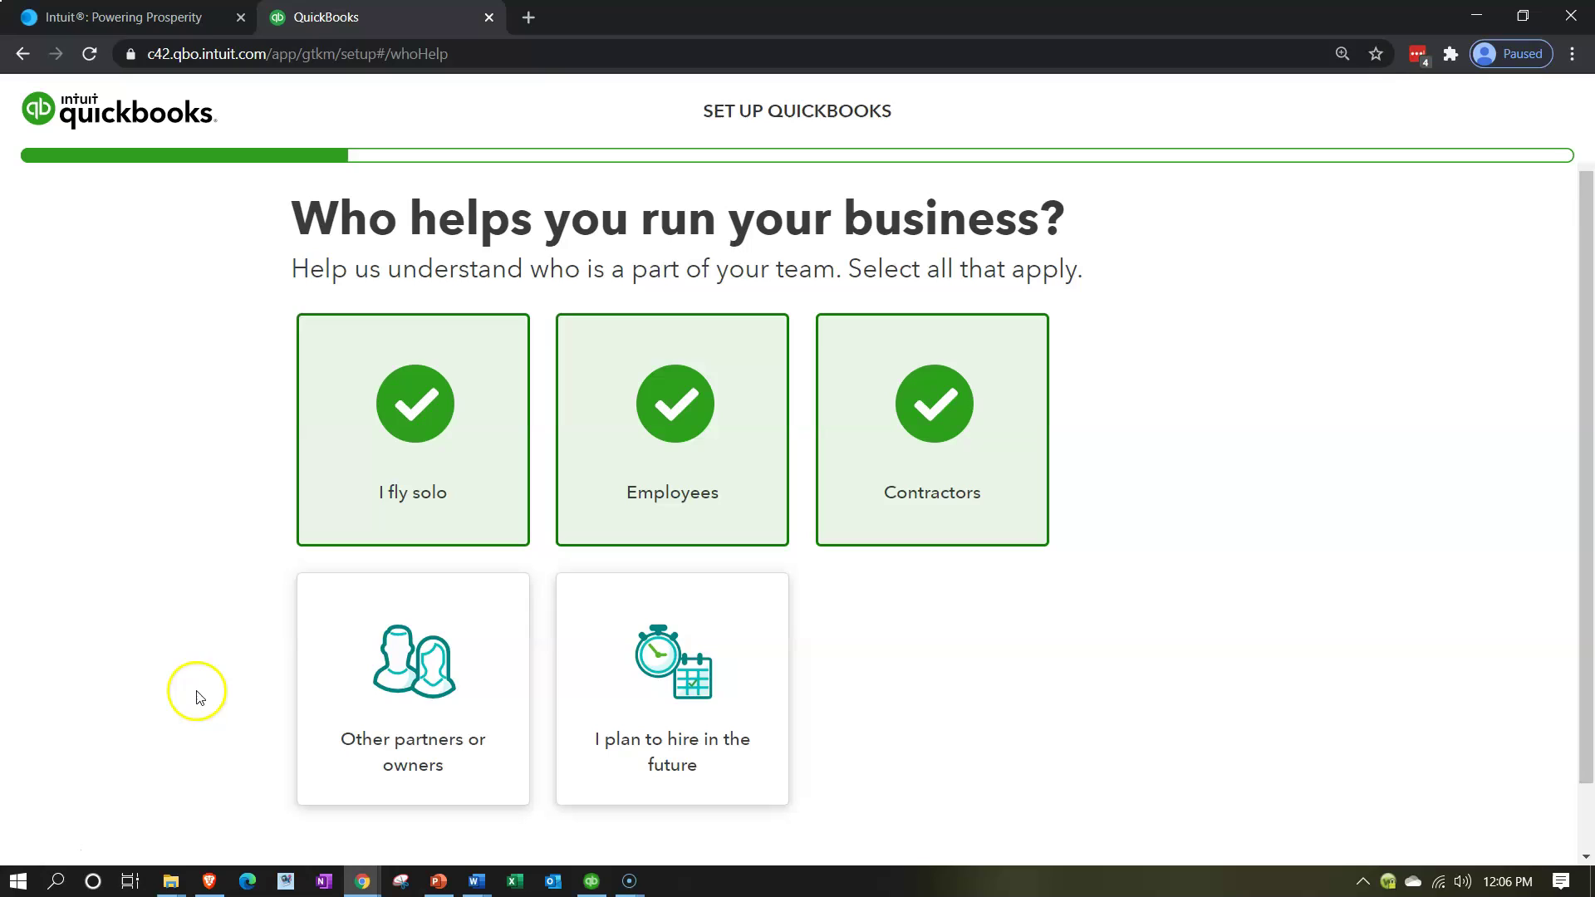
{"action": "left_click", "coordinate": [606, 698]}
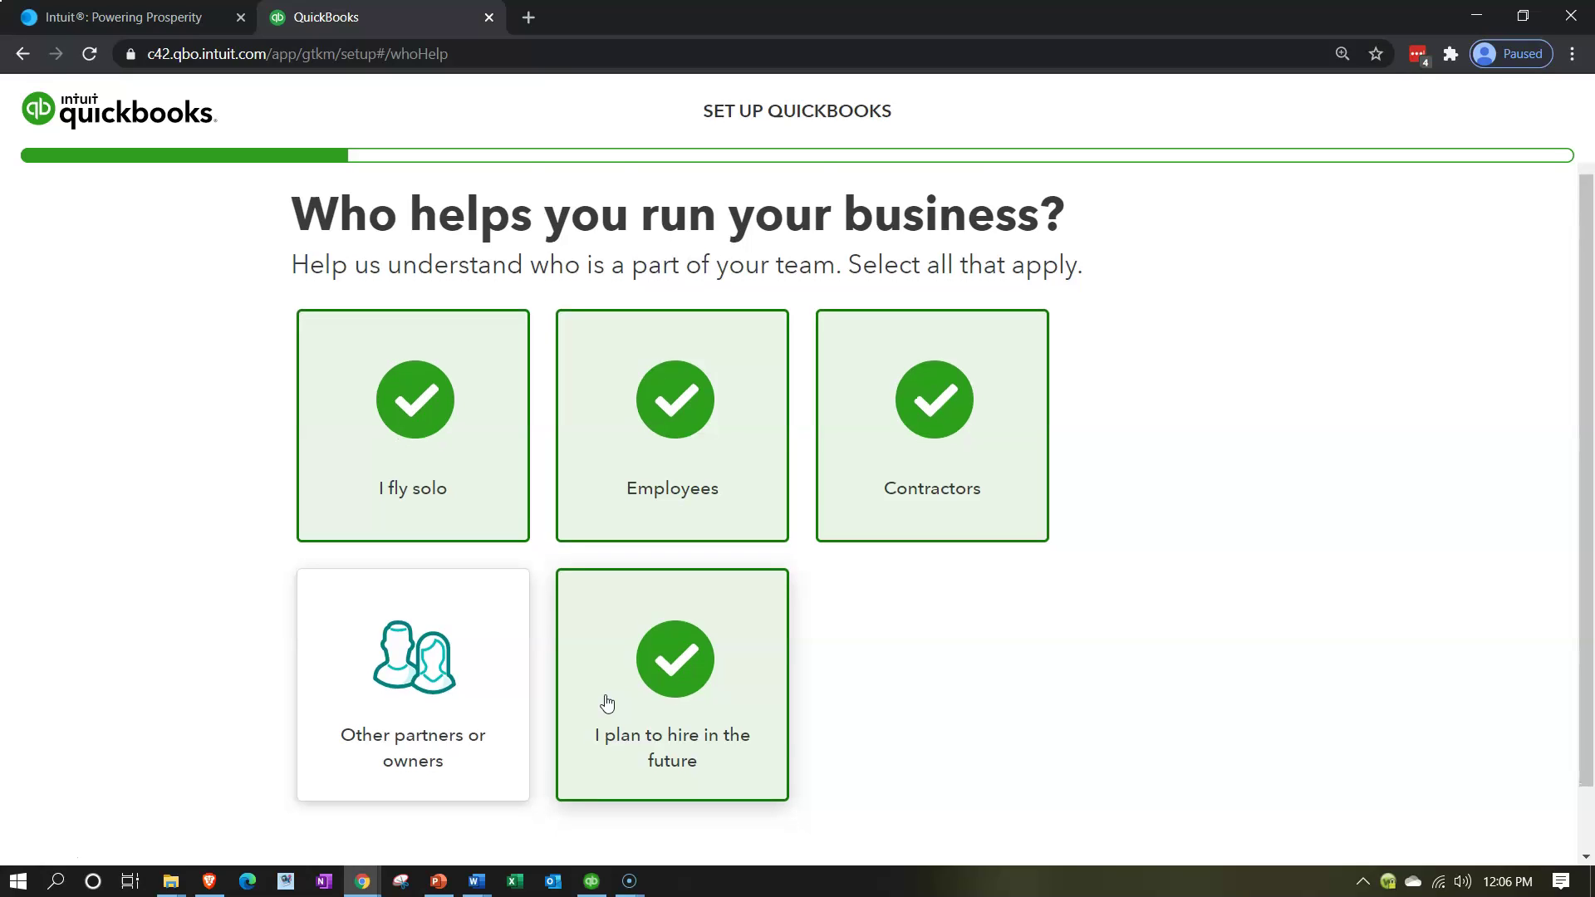
{"action": "scroll", "coordinate": [606, 704], "scroll_direction": "down", "scroll_amount": 1}
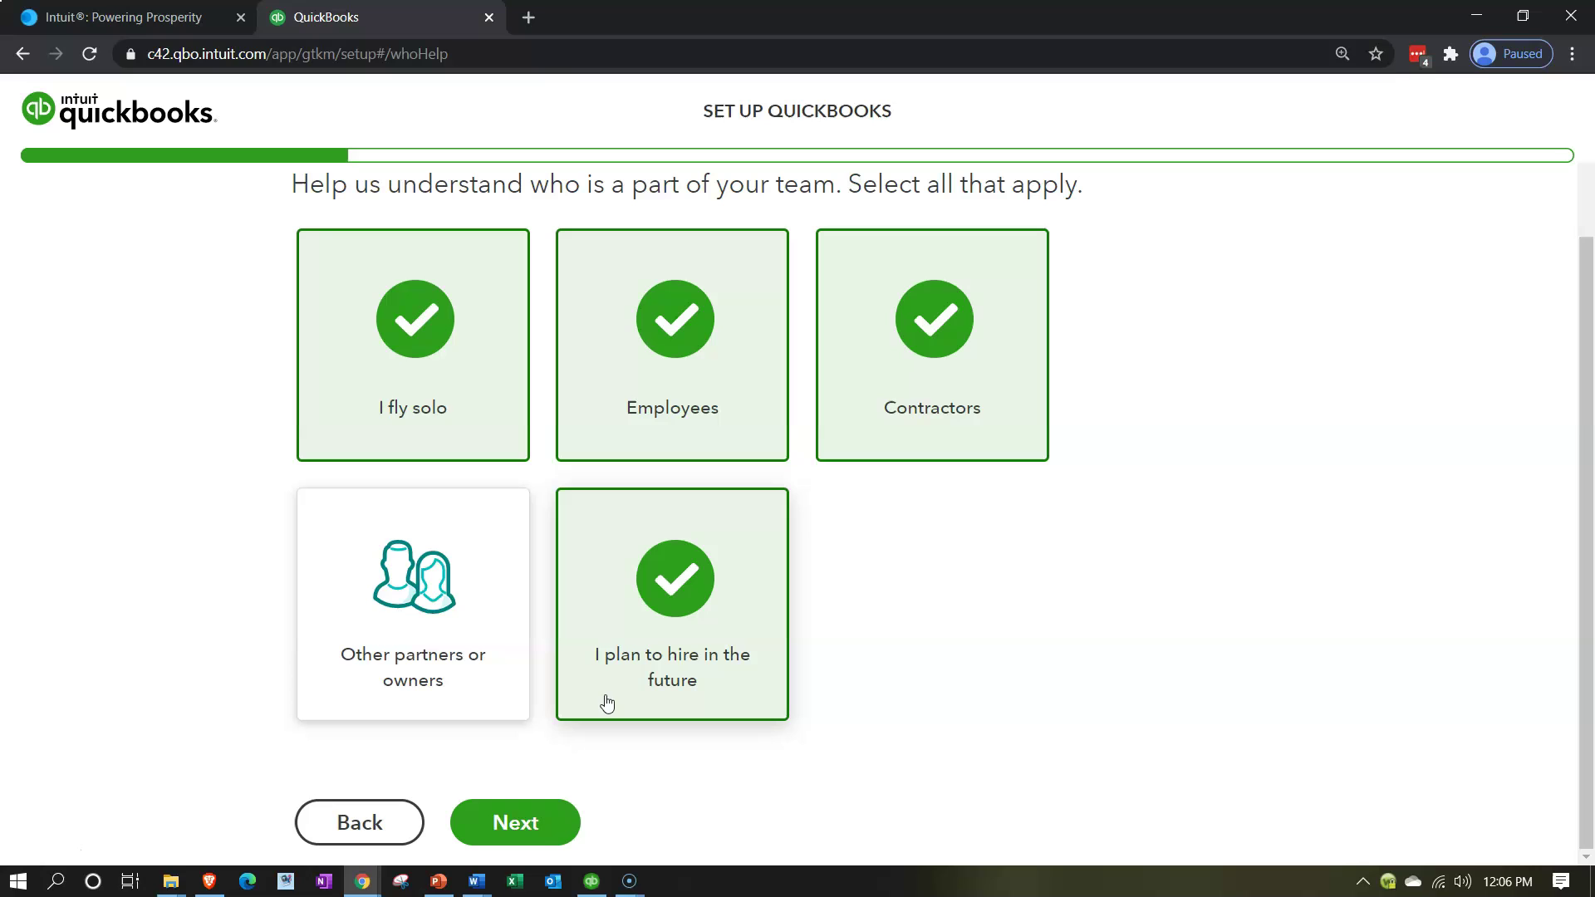
{"action": "left_click", "coordinate": [532, 818]}
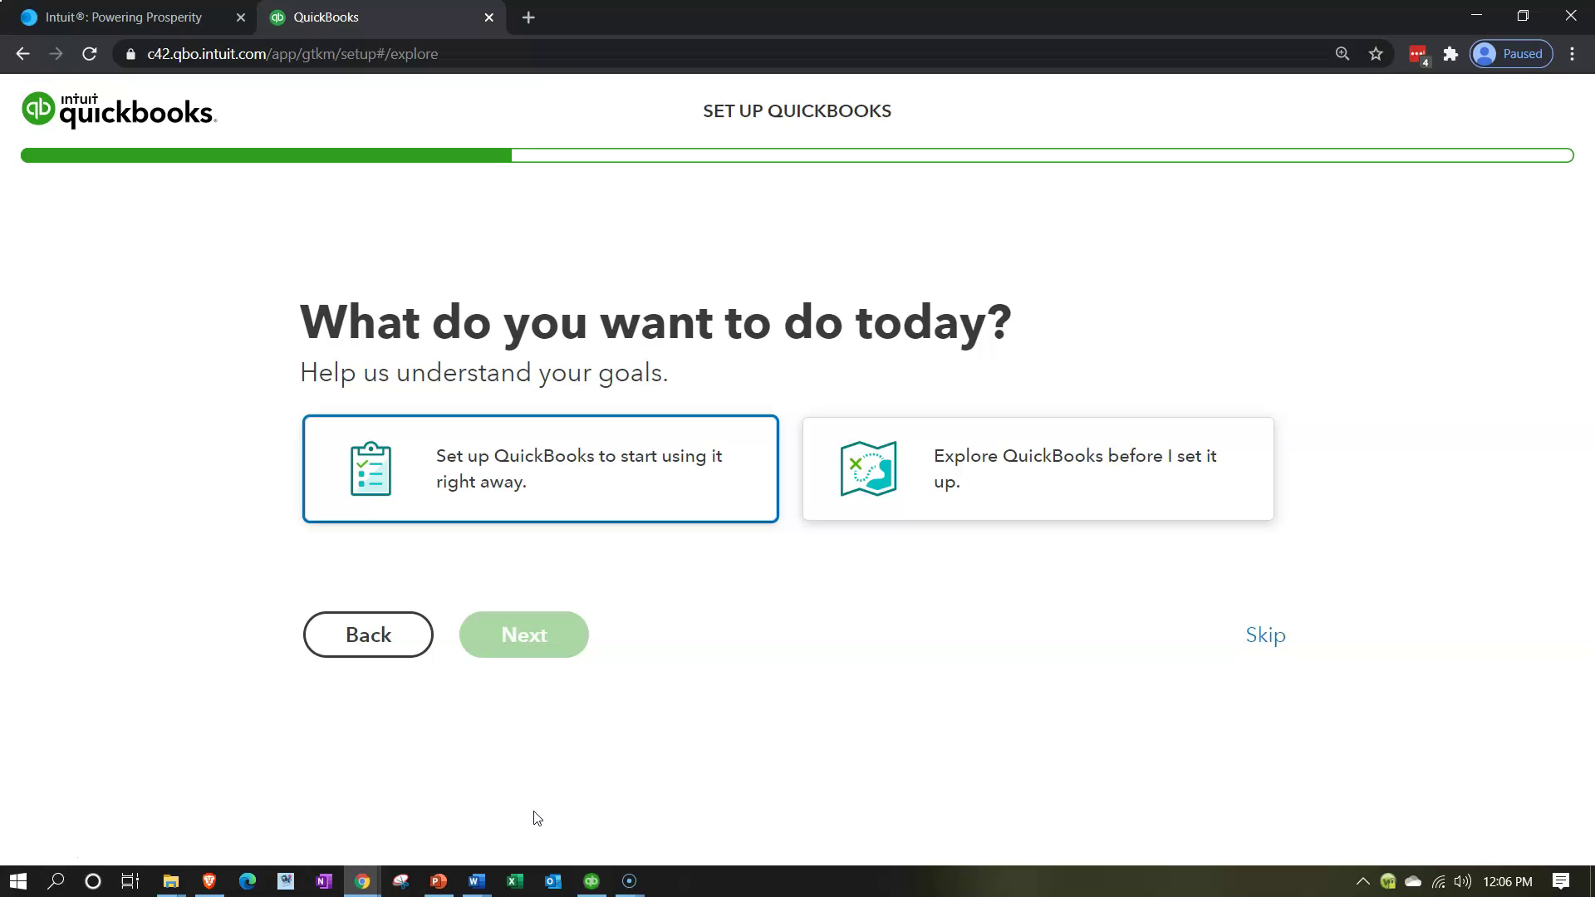
- Choose to set up QuickBooks to start using it right away, and skip linking bank accounts
{"action": "left_click", "coordinate": [673, 470]}
{"action": "left_click", "coordinate": [555, 664]}
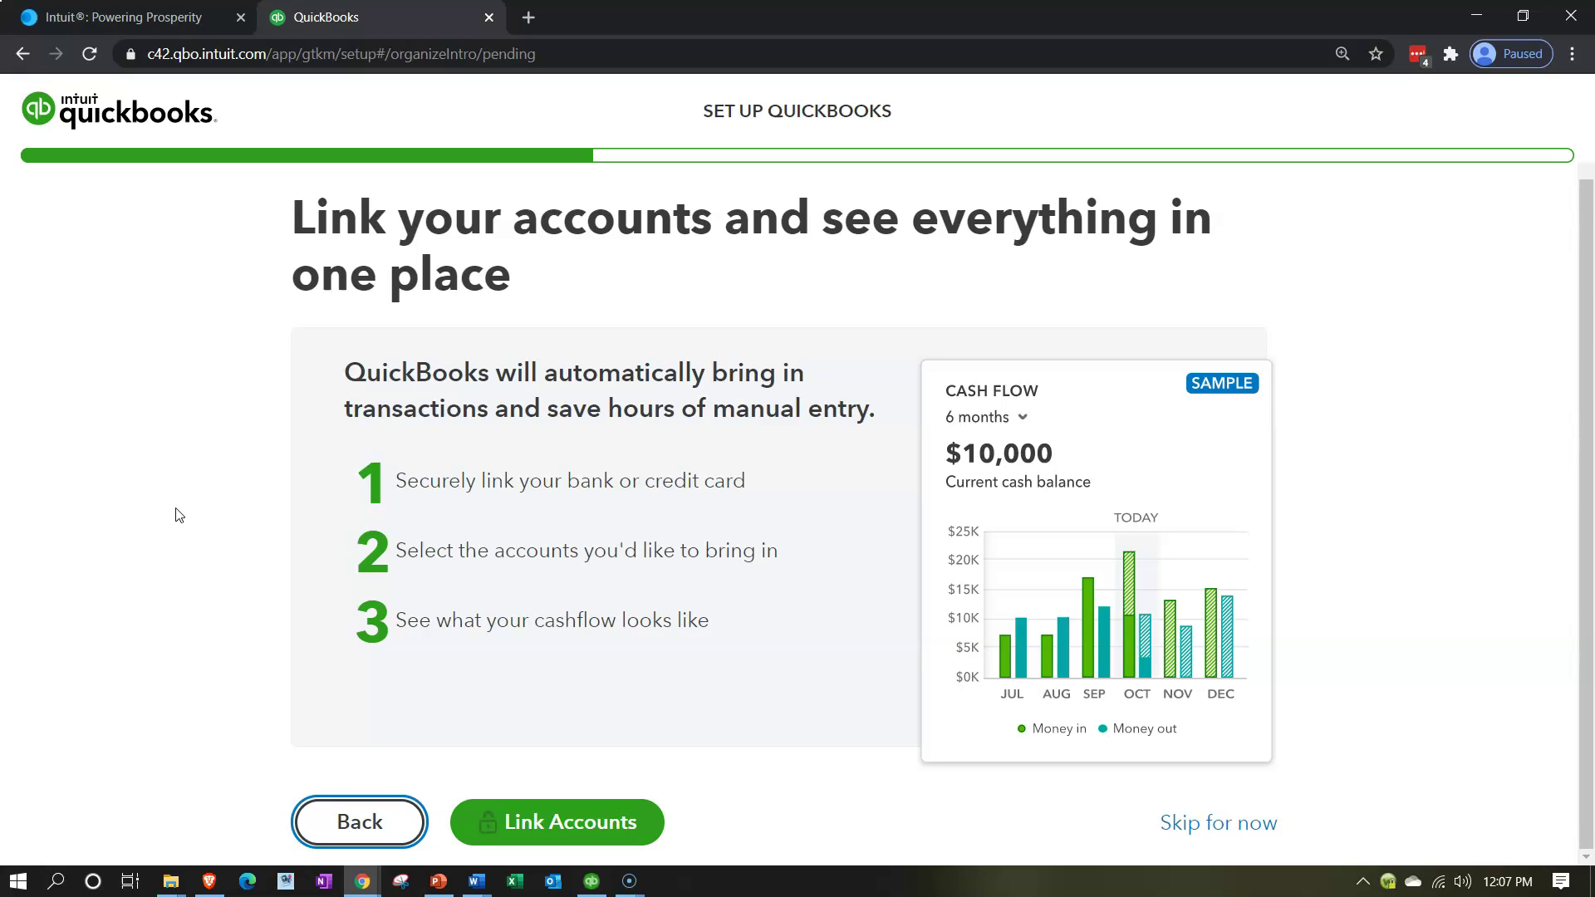
{"action": "left_click", "coordinate": [1197, 829]}
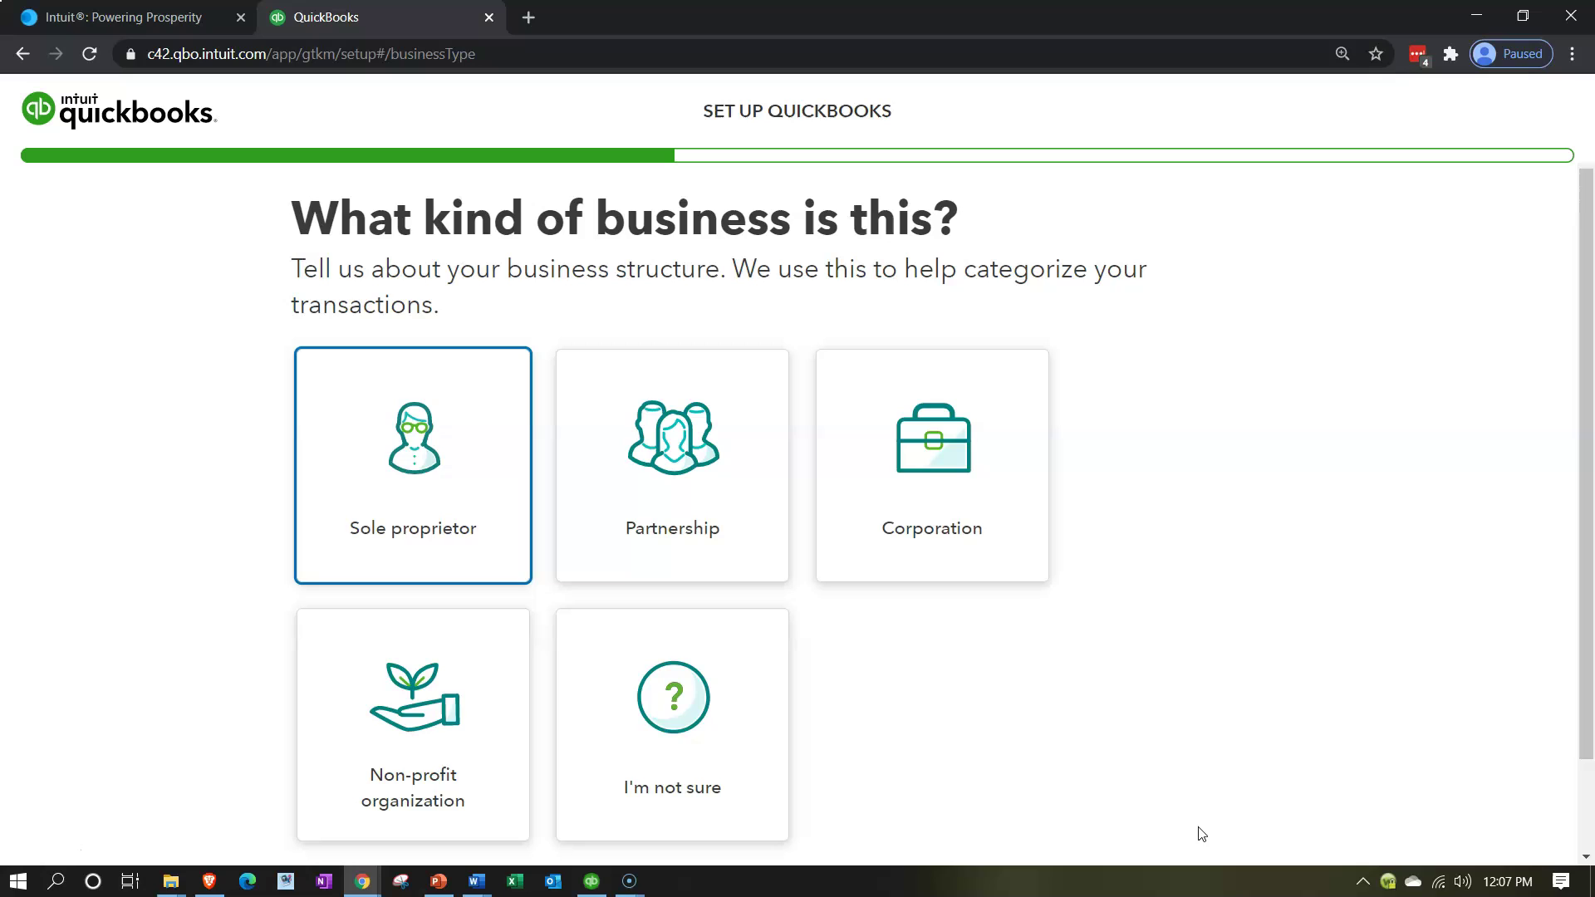
- Submit Sole proprietor as the kind of business
{"action": "left_click", "coordinate": [374, 545]}
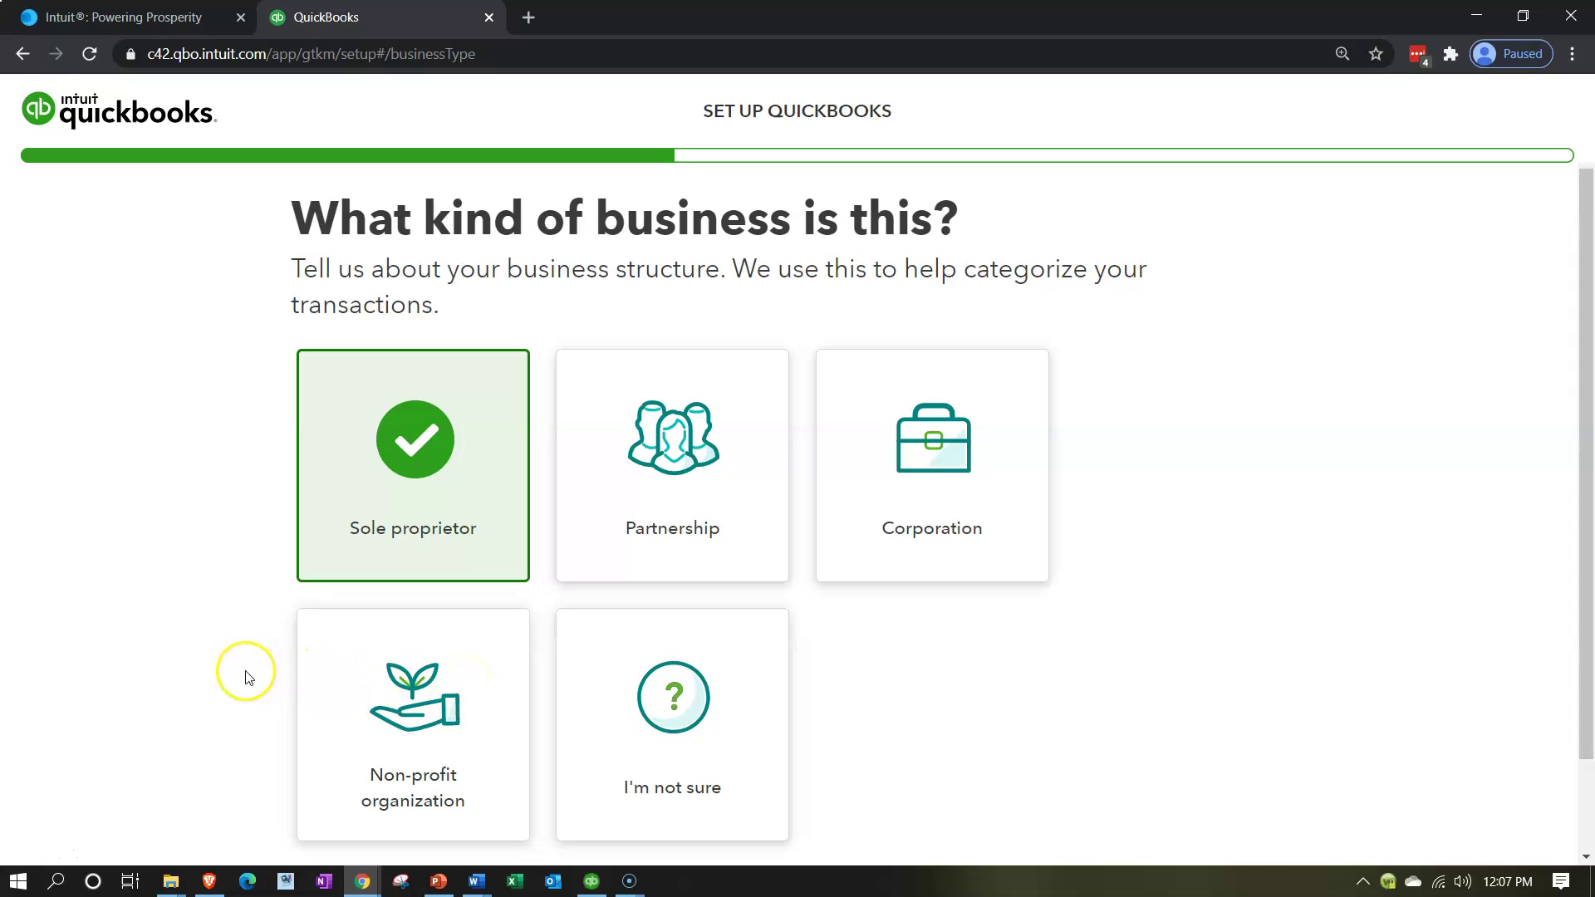
{"action": "scroll", "coordinate": [246, 677], "scroll_direction": "down", "scroll_amount": 1}
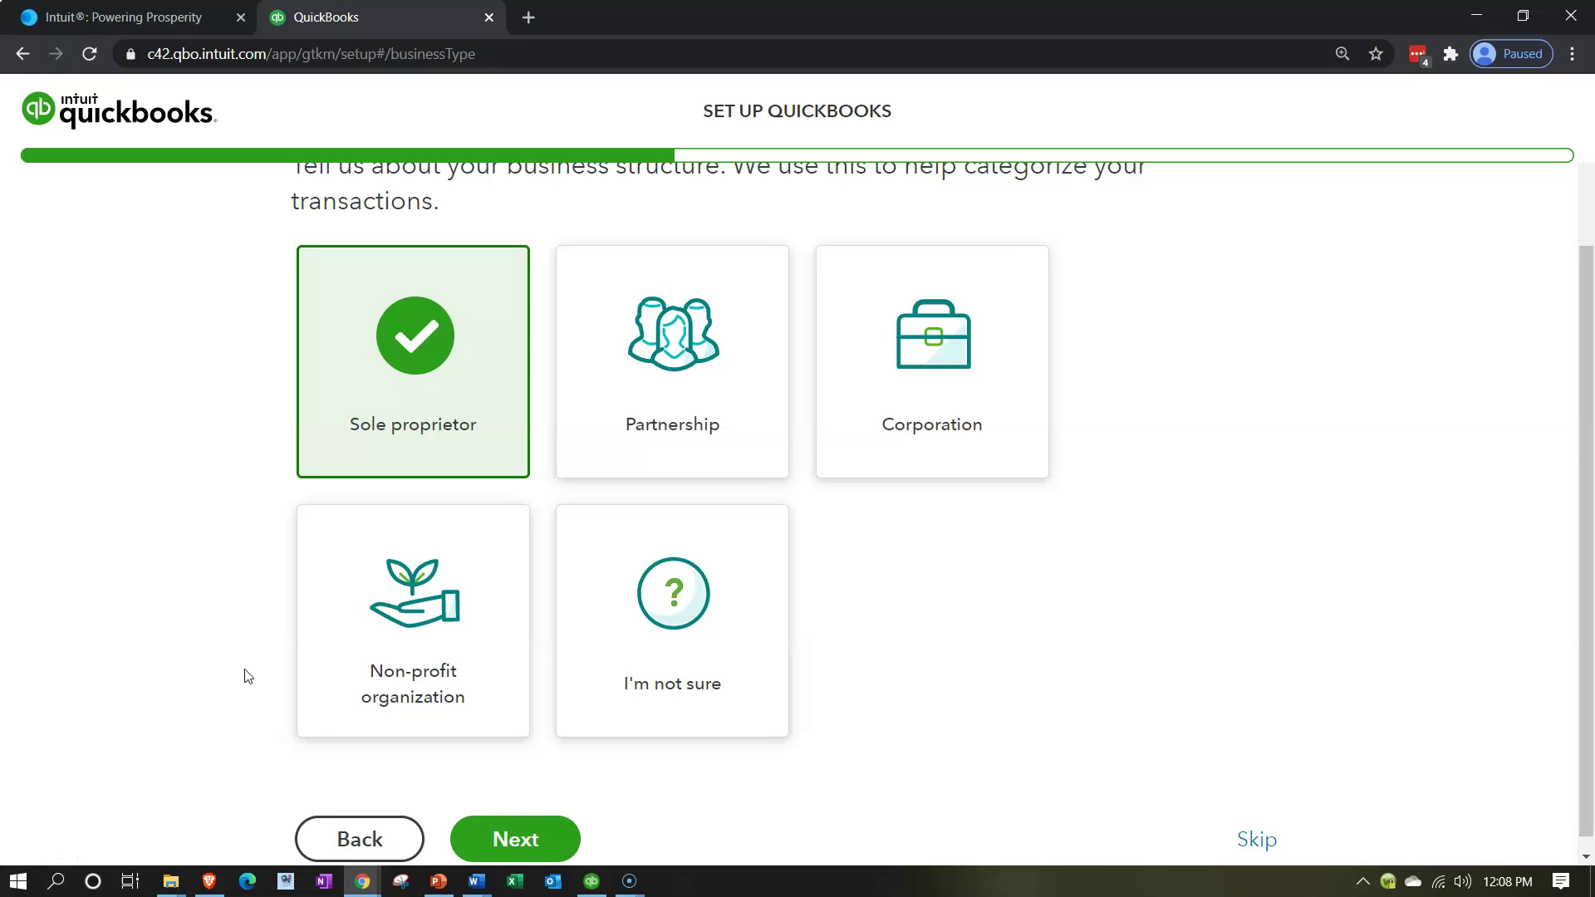
{"action": "scroll", "coordinate": [243, 675], "scroll_direction": "down", "scroll_amount": 1}
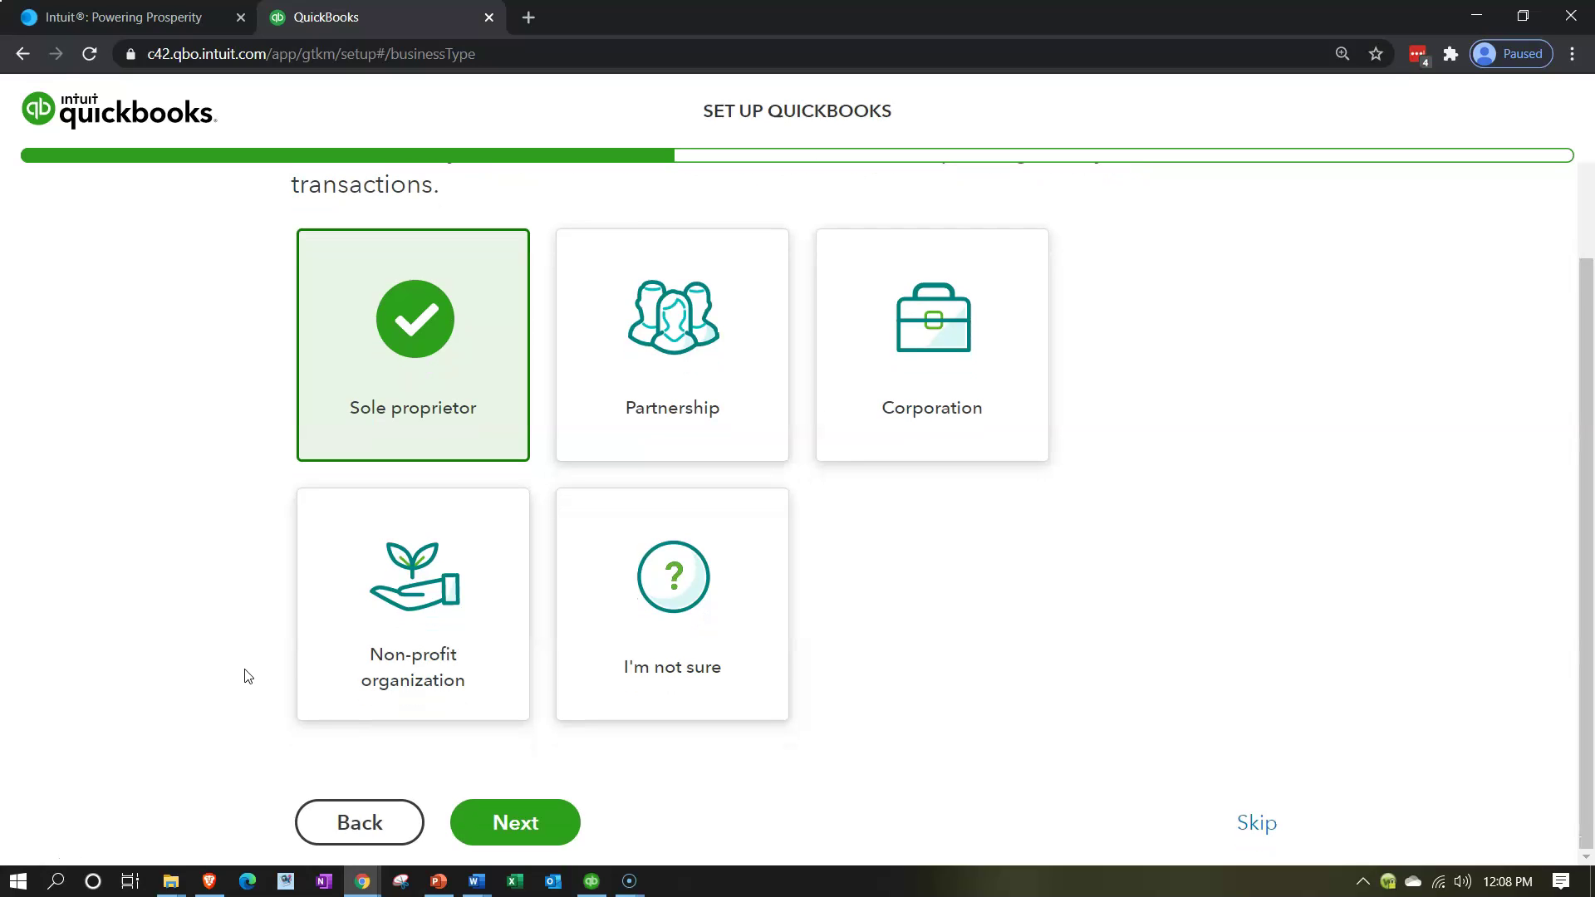
{"action": "left_click", "coordinate": [526, 838]}
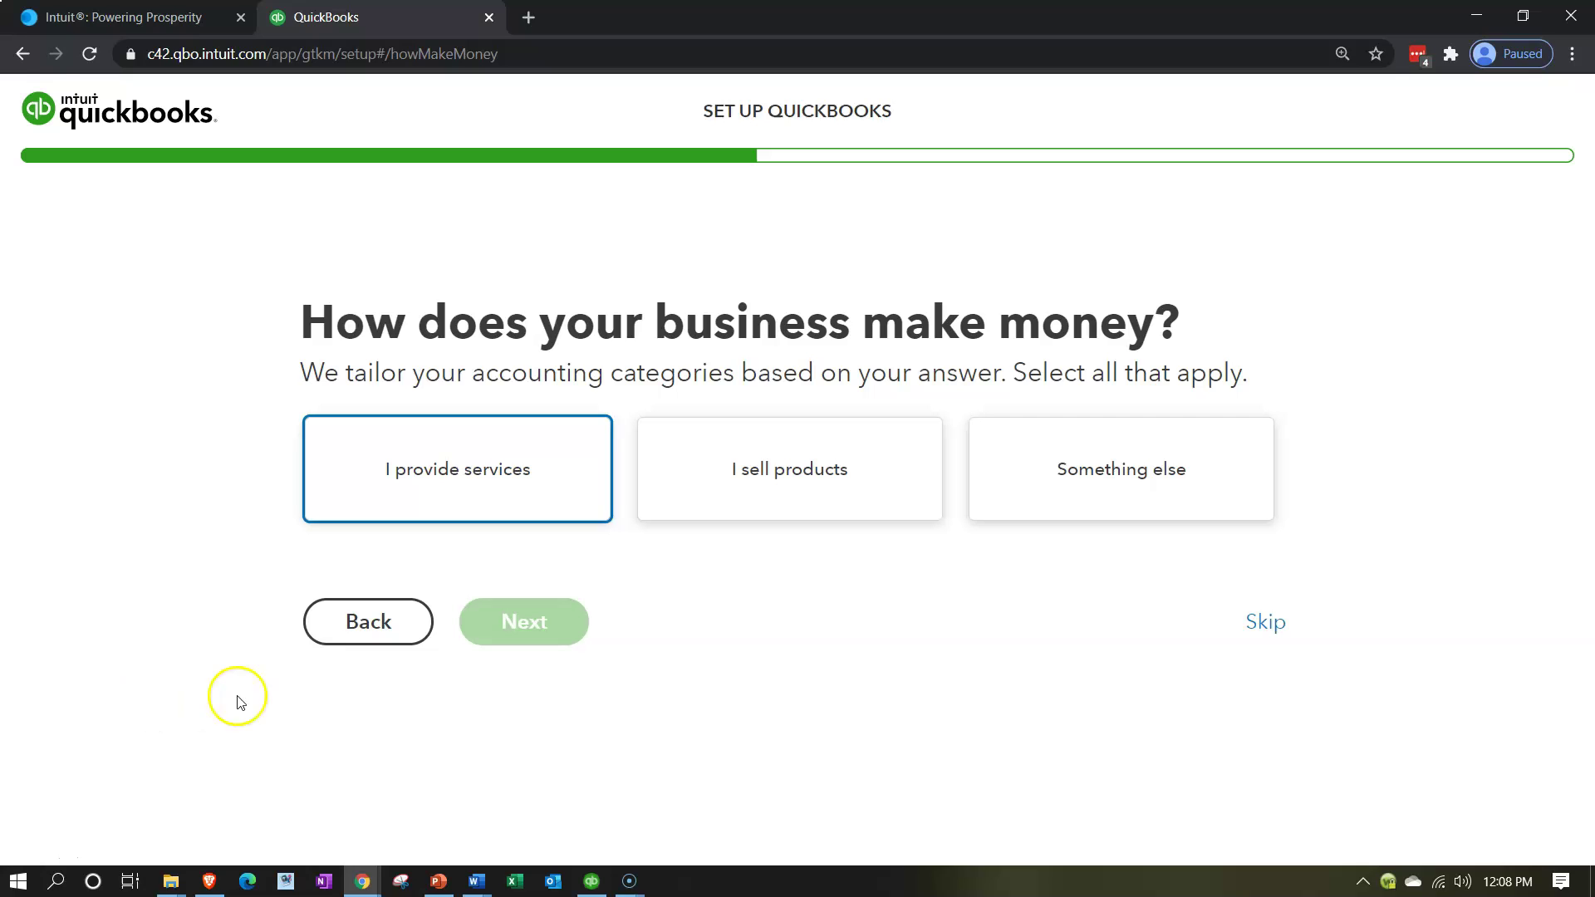
- Submit "I sell products" as how the business makes money and "All other miscellaneous store retailers (except tobacco stores)" as the industry
{"action": "left_click", "coordinate": [859, 510]}
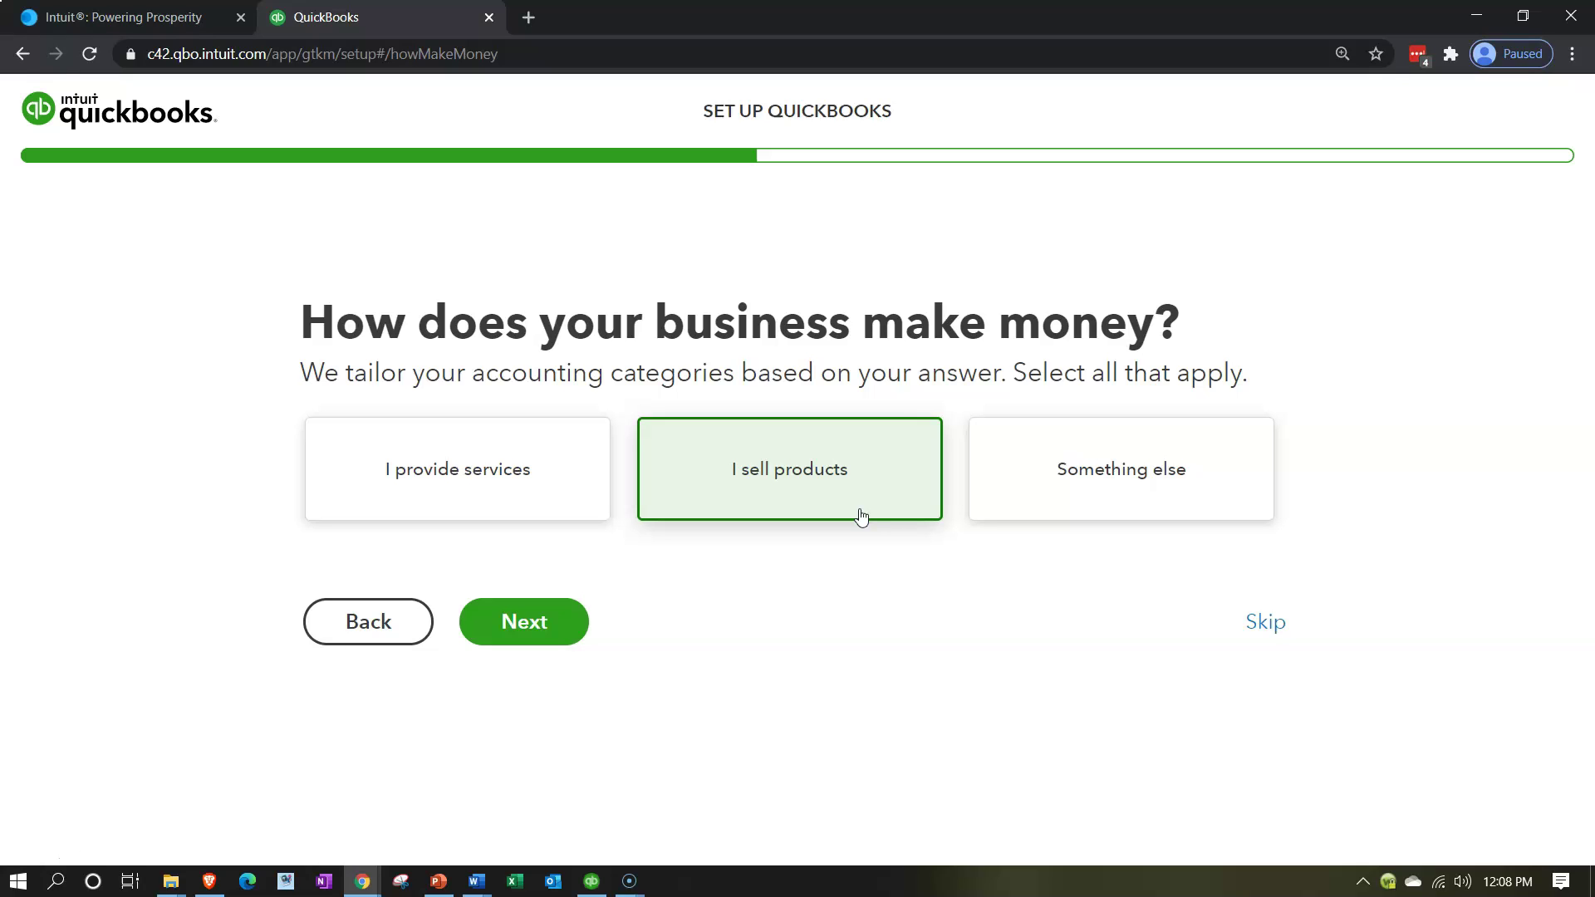
{"action": "left_click", "coordinate": [566, 624]}
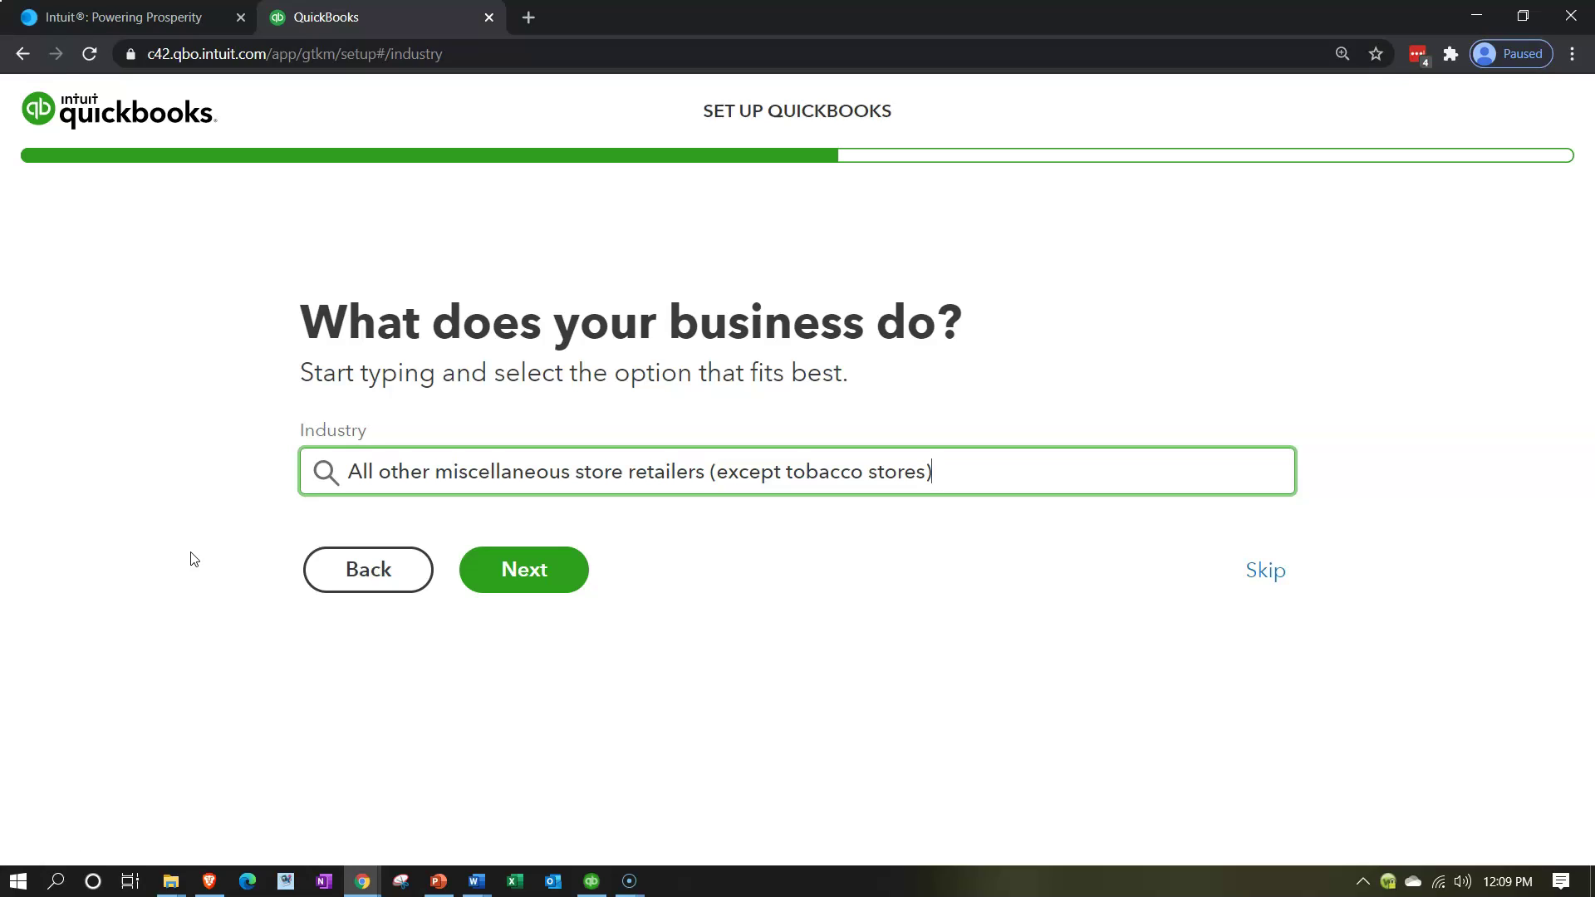
{"action": "left_click", "coordinate": [580, 570]}
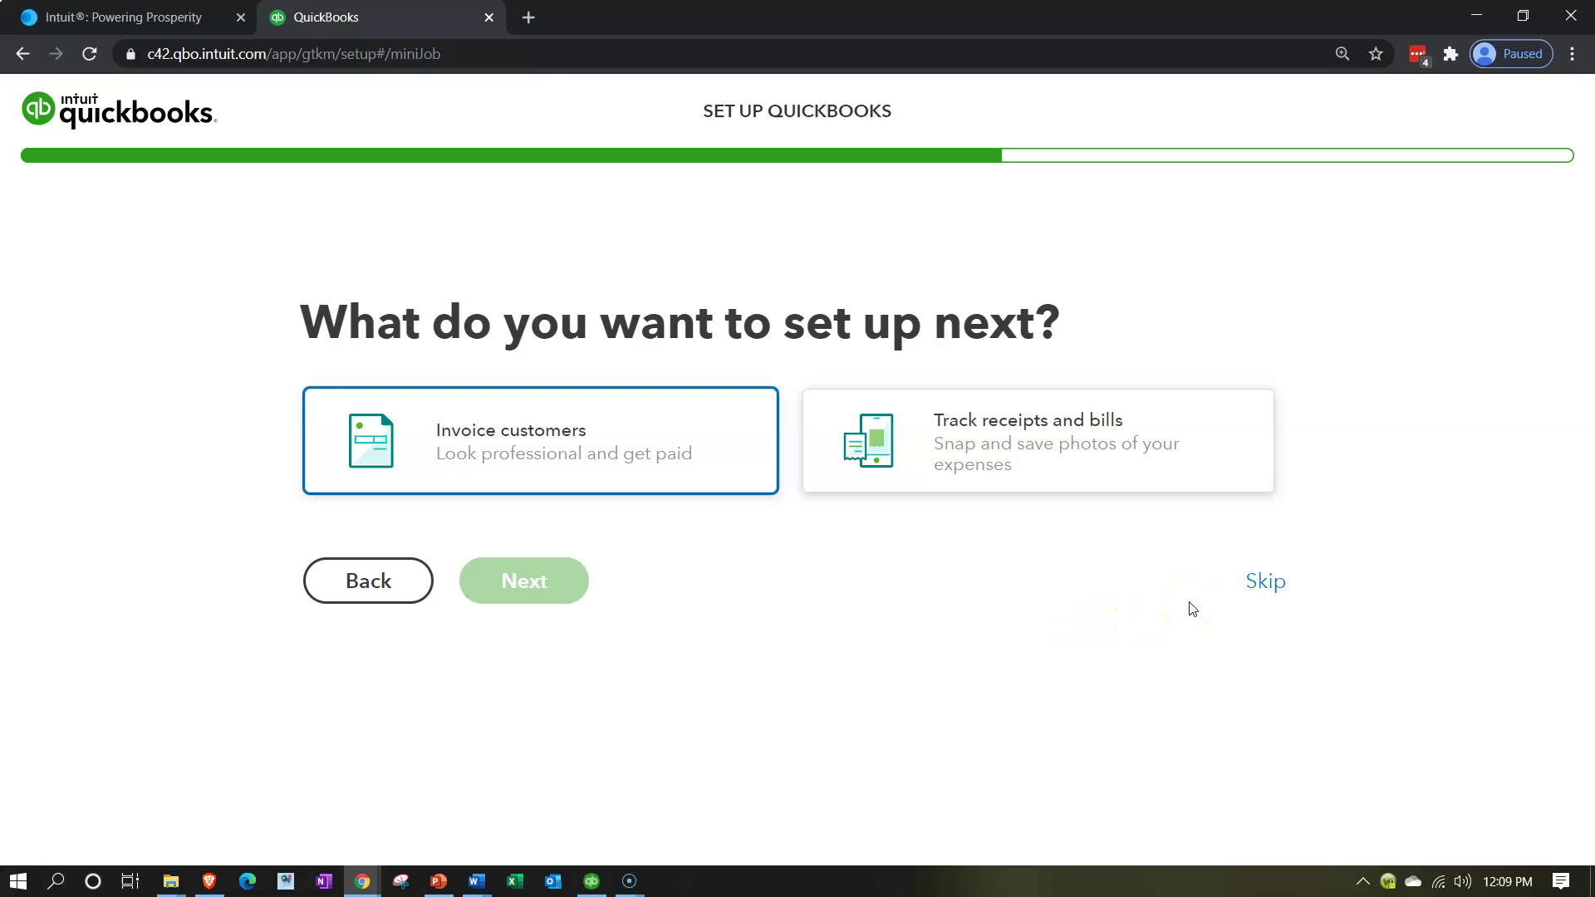
- Skip the question on what to set up next and select Organize money in and out, Invoice customers, Track receipts and bills, Pay employees or contractors, Add sales
{"action": "left_click", "coordinate": [1257, 584]}
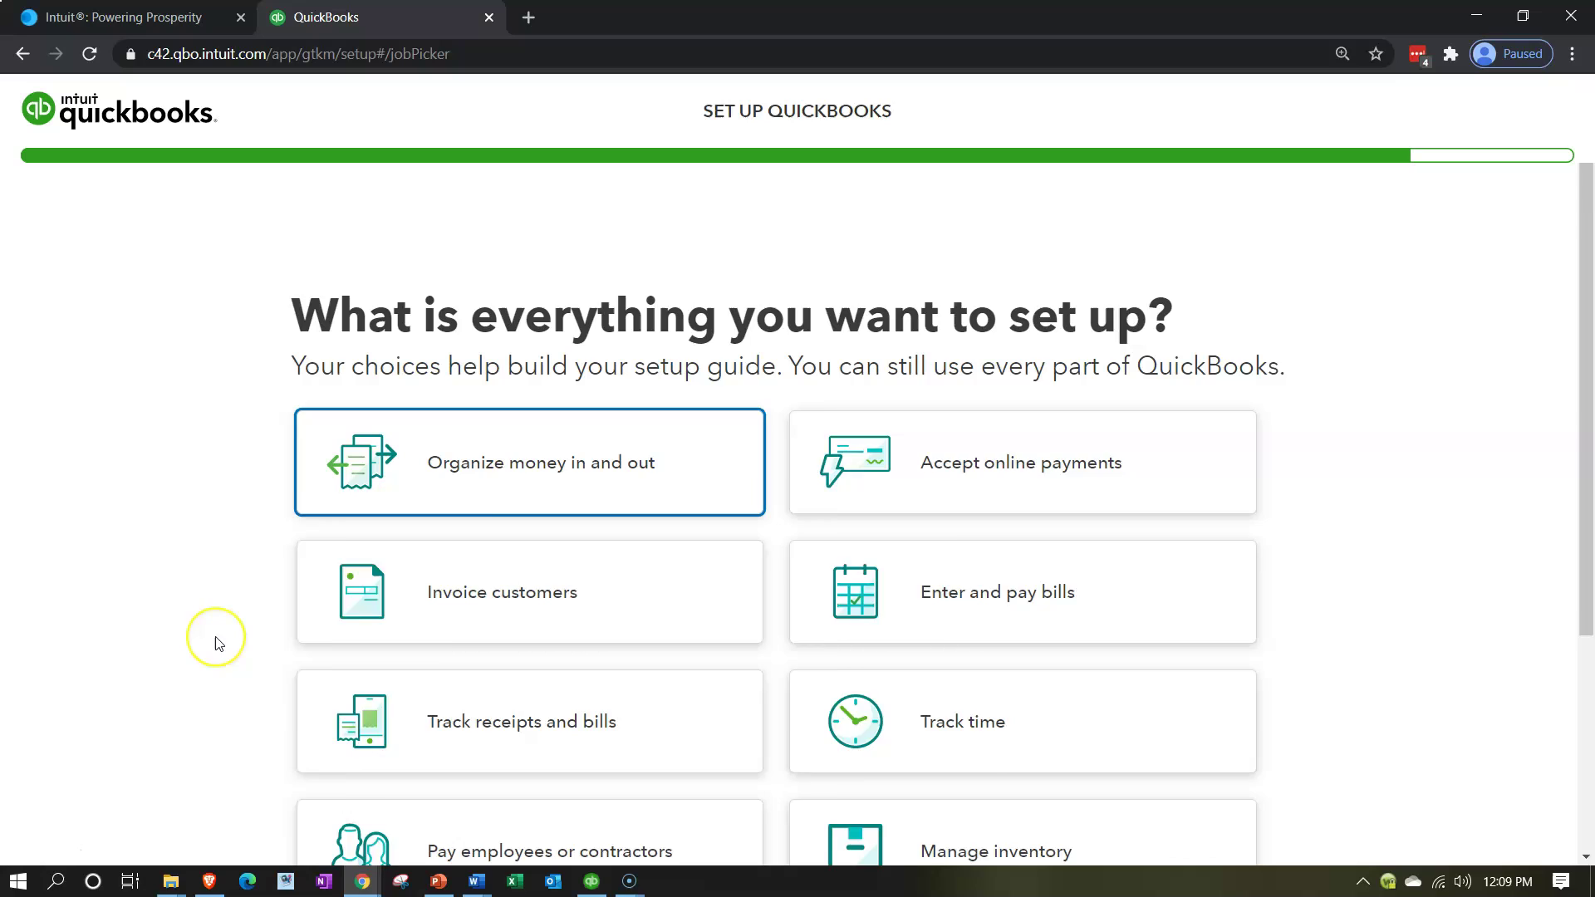
{"action": "scroll", "coordinate": [219, 643], "scroll_direction": "down", "scroll_amount": 1}
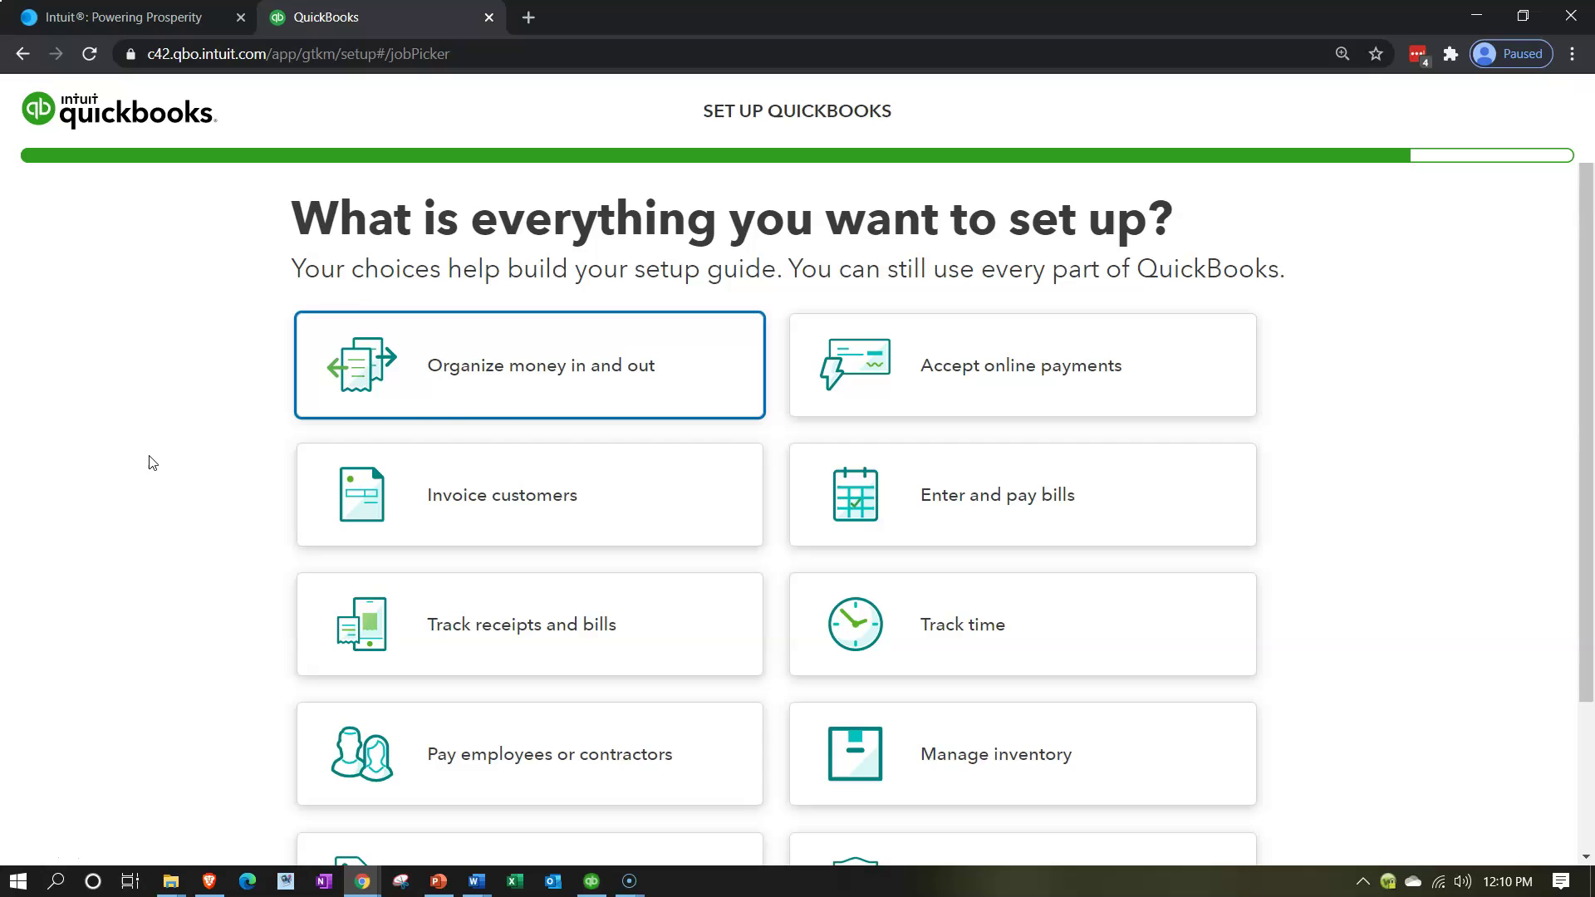
{"action": "left_click", "coordinate": [508, 372]}
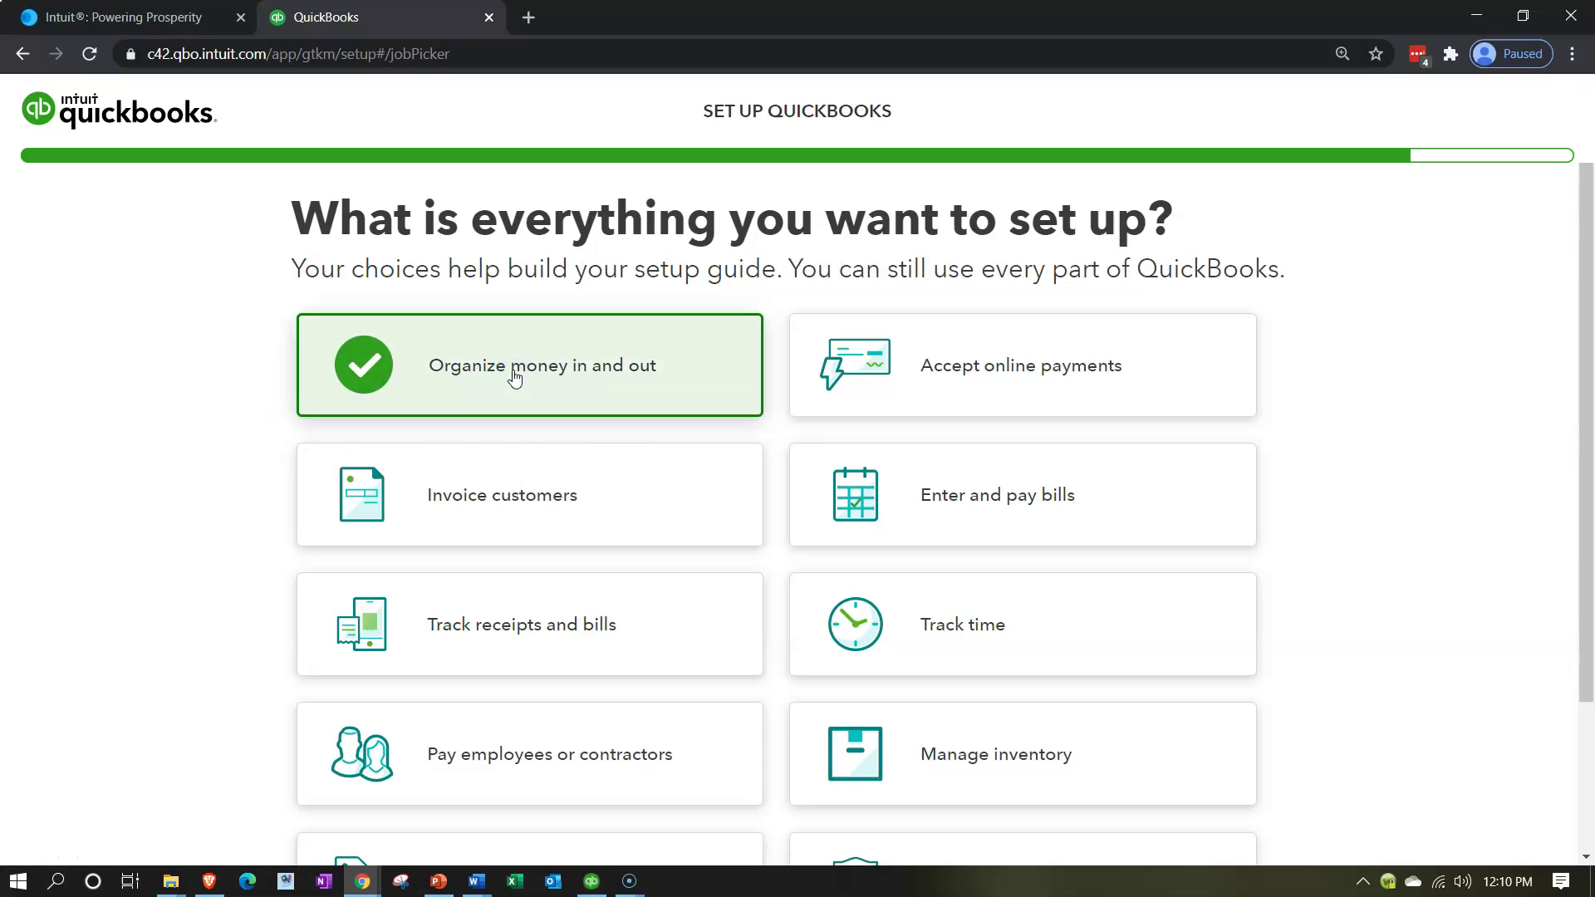
{"action": "left_click", "coordinate": [473, 482]}
{"action": "scroll", "coordinate": [225, 552], "scroll_direction": "down", "scroll_amount": 1}
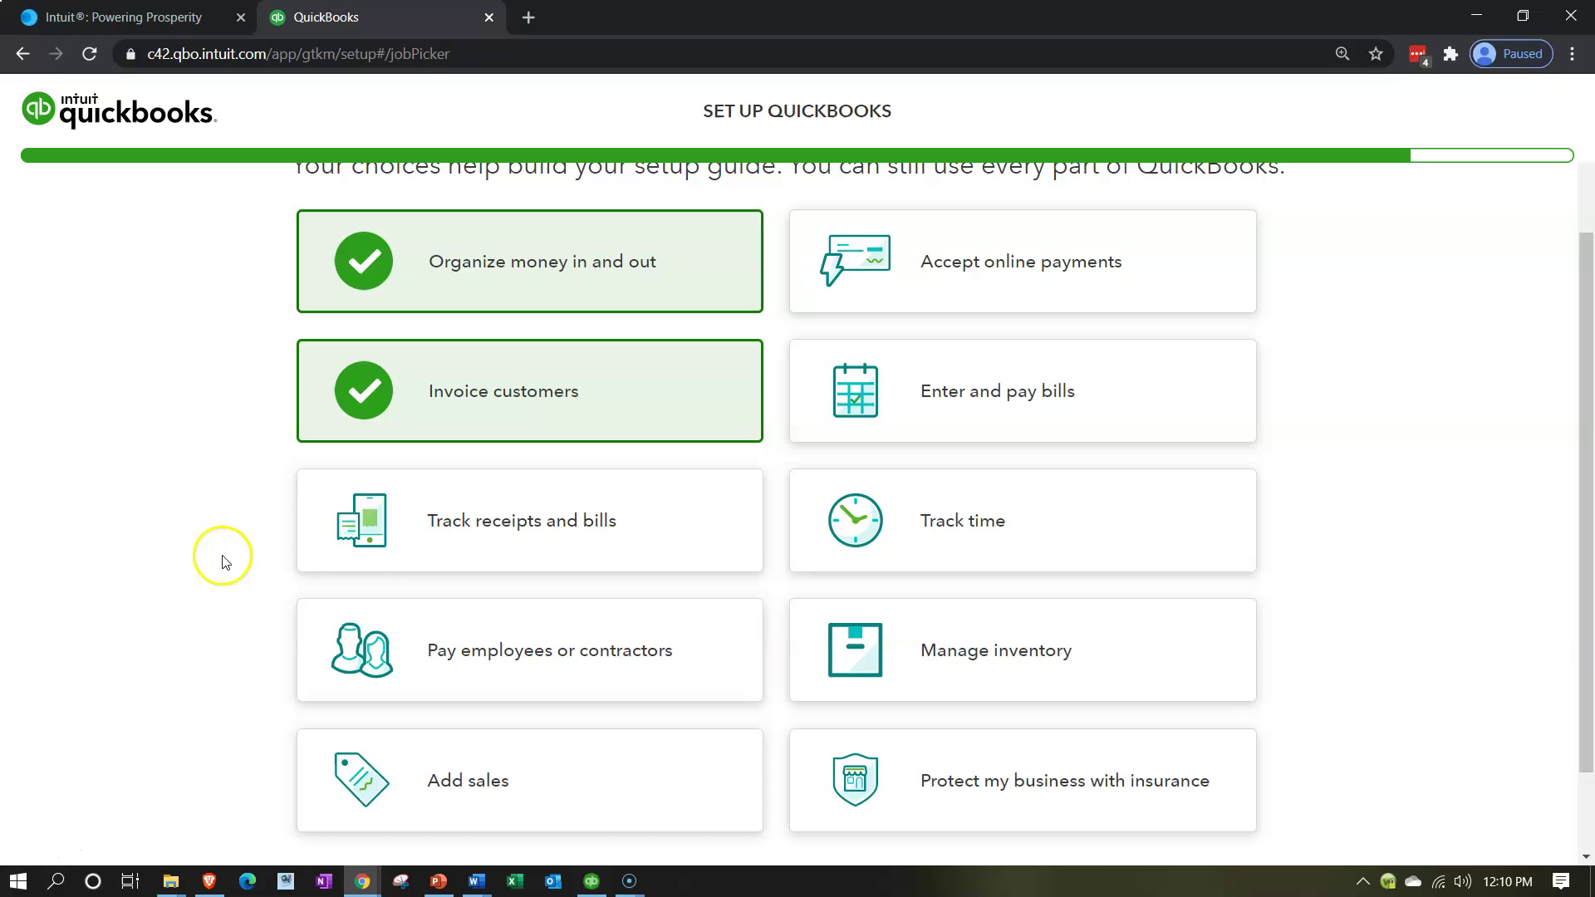
{"action": "left_click", "coordinate": [462, 551]}
{"action": "scroll", "coordinate": [185, 618], "scroll_direction": "down", "scroll_amount": 1}
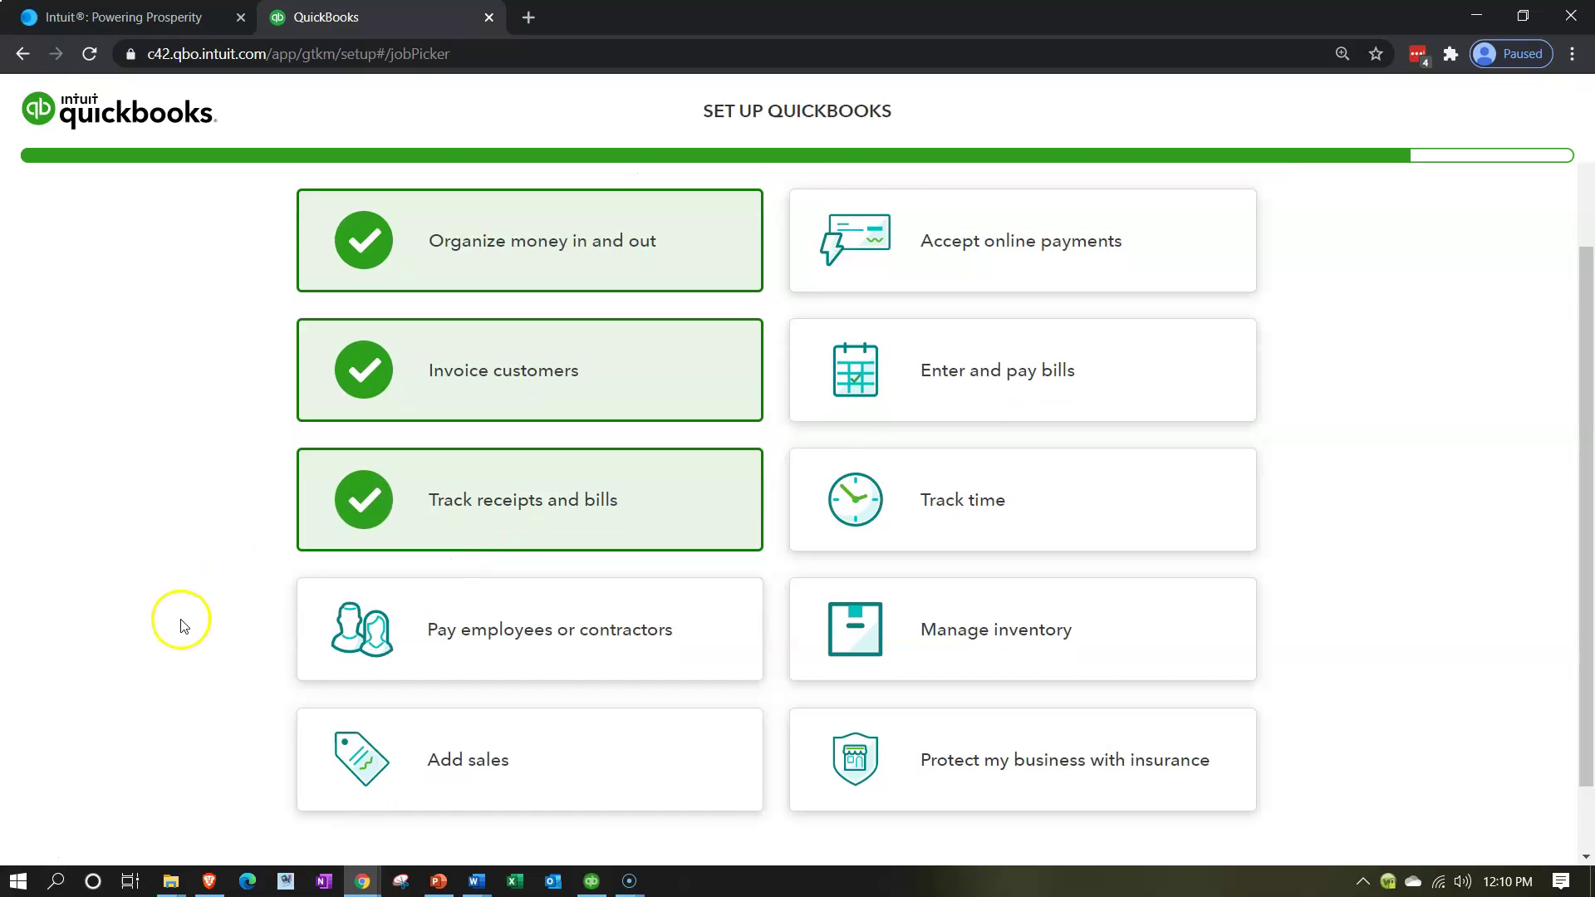
{"action": "scroll", "coordinate": [183, 625], "scroll_direction": "down", "scroll_amount": 1}
{"action": "left_click", "coordinate": [529, 548]}
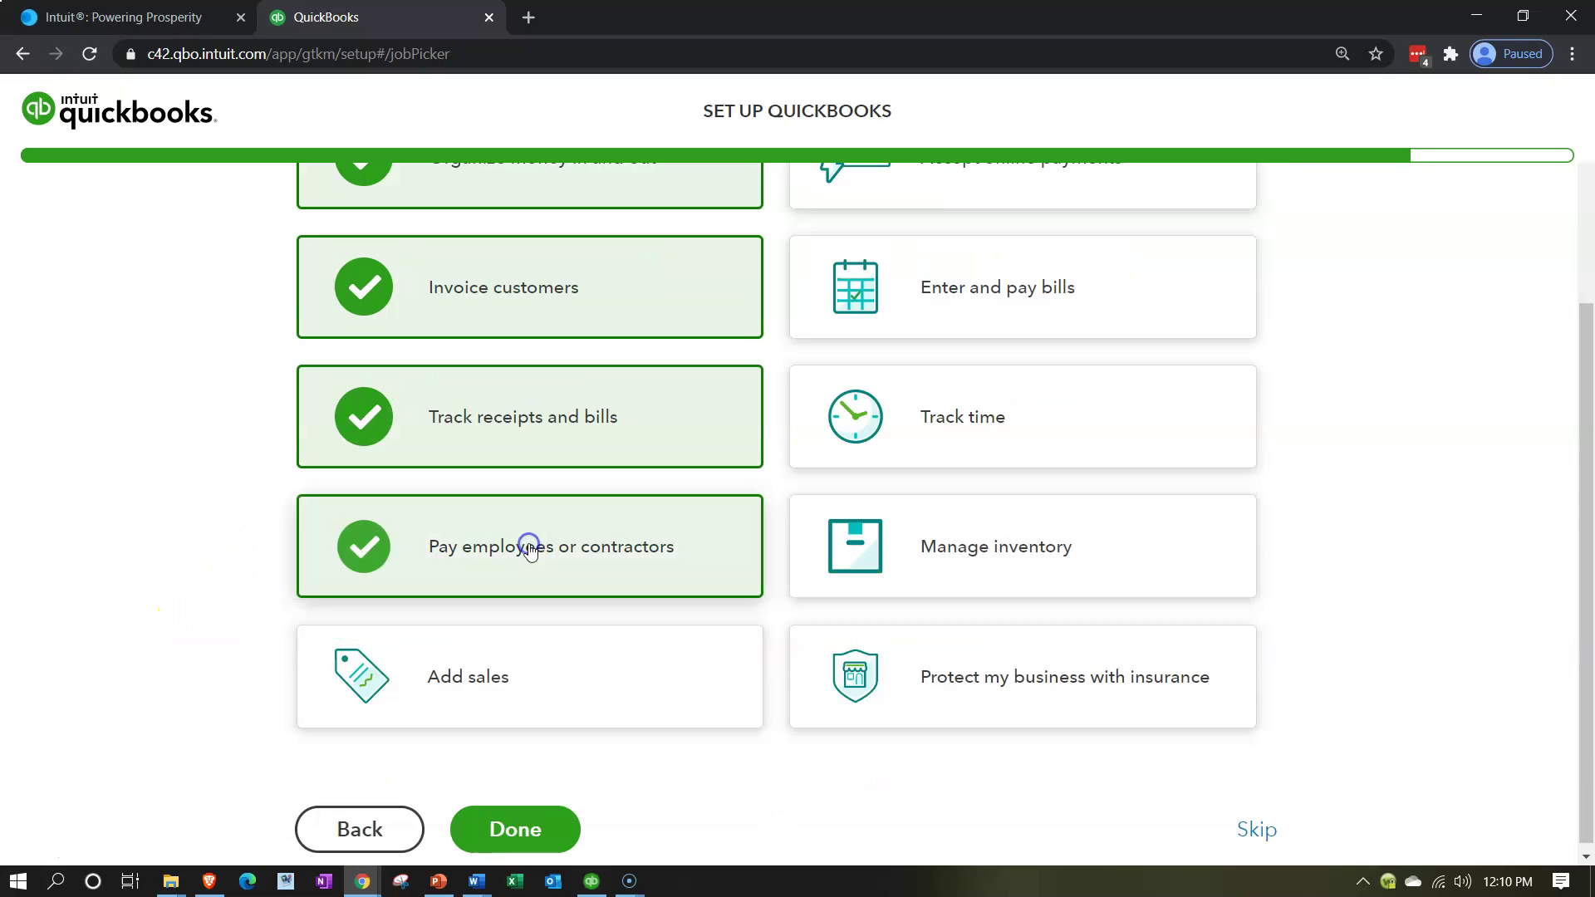
{"action": "left_click", "coordinate": [548, 670]}
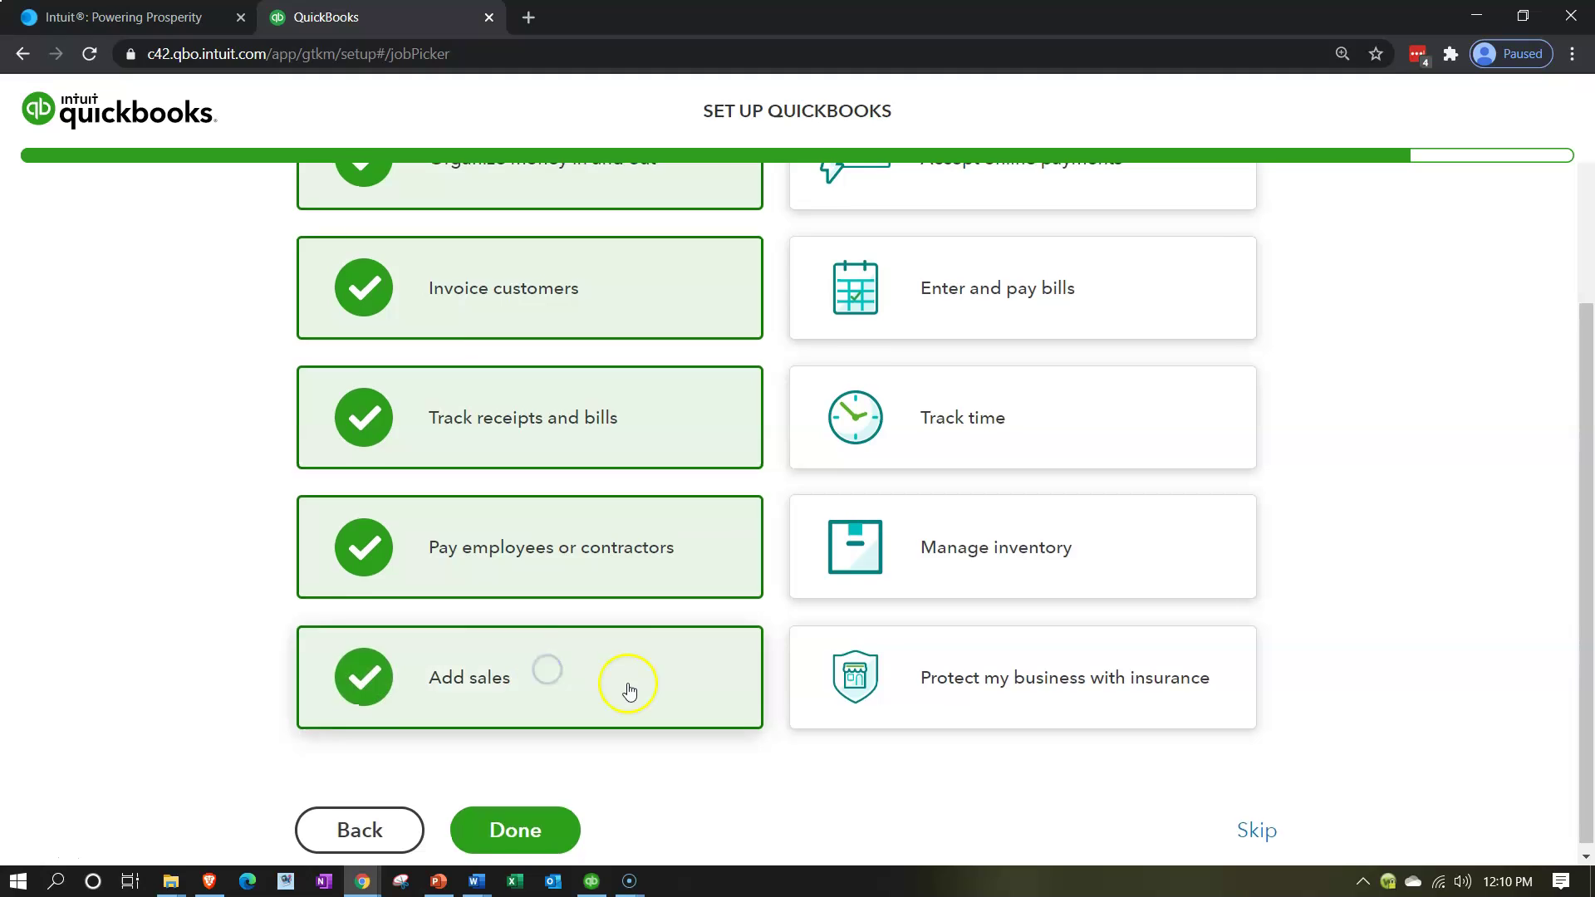
- Add Enter and pay bills, Track time and Manage inventory to the items to set up, and finish the setup
{"action": "scroll", "coordinate": [628, 691], "scroll_direction": "up", "scroll_amount": 1}
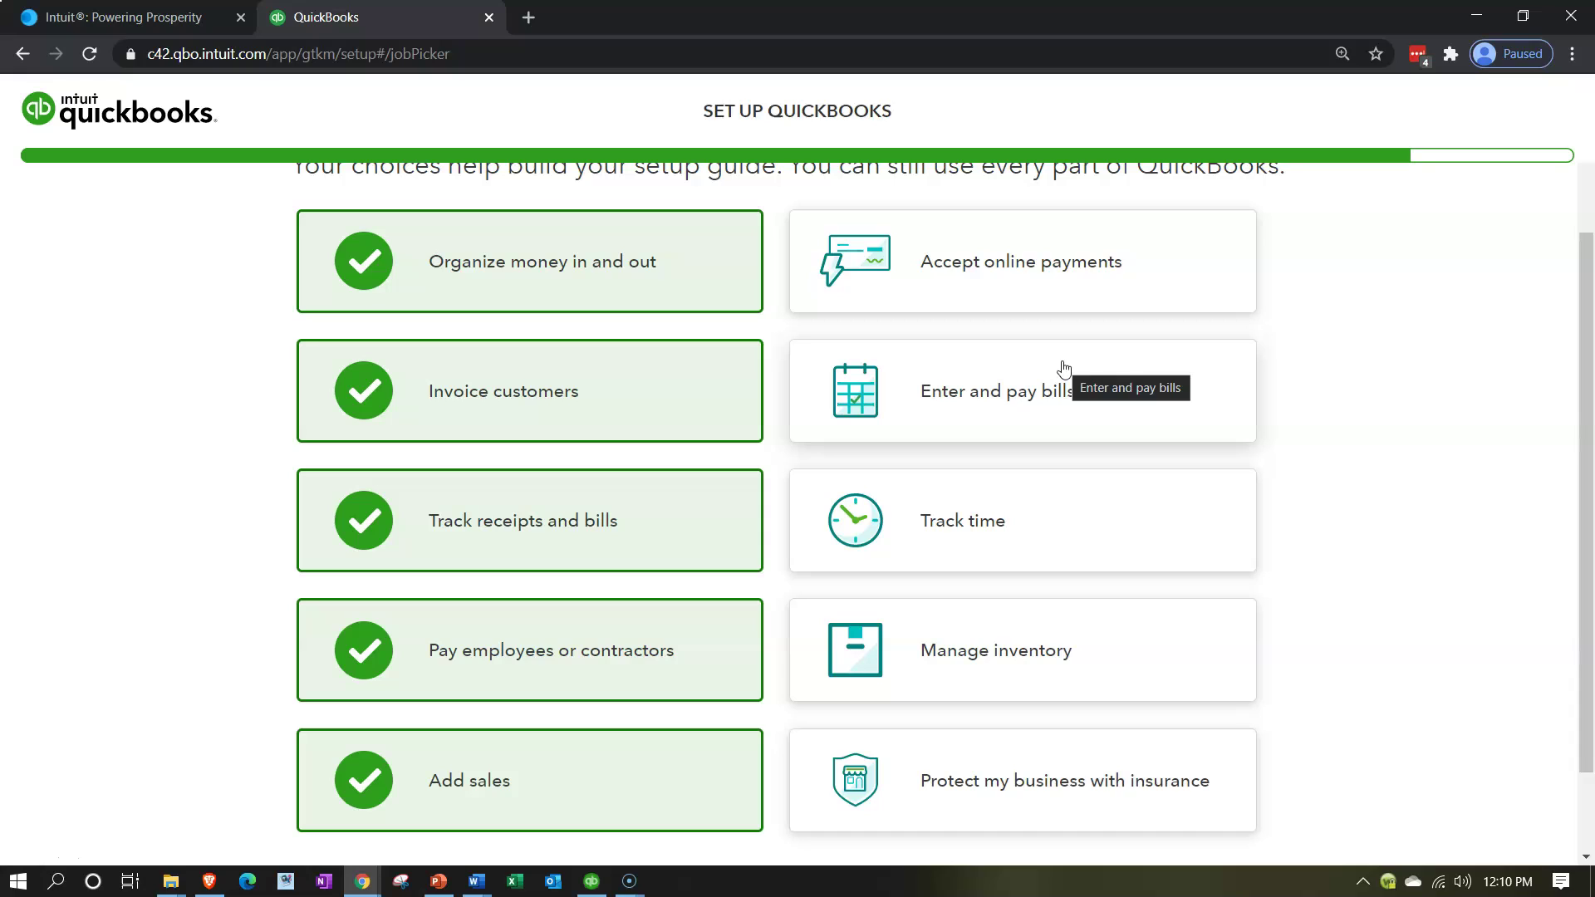
{"action": "left_click", "coordinate": [985, 372]}
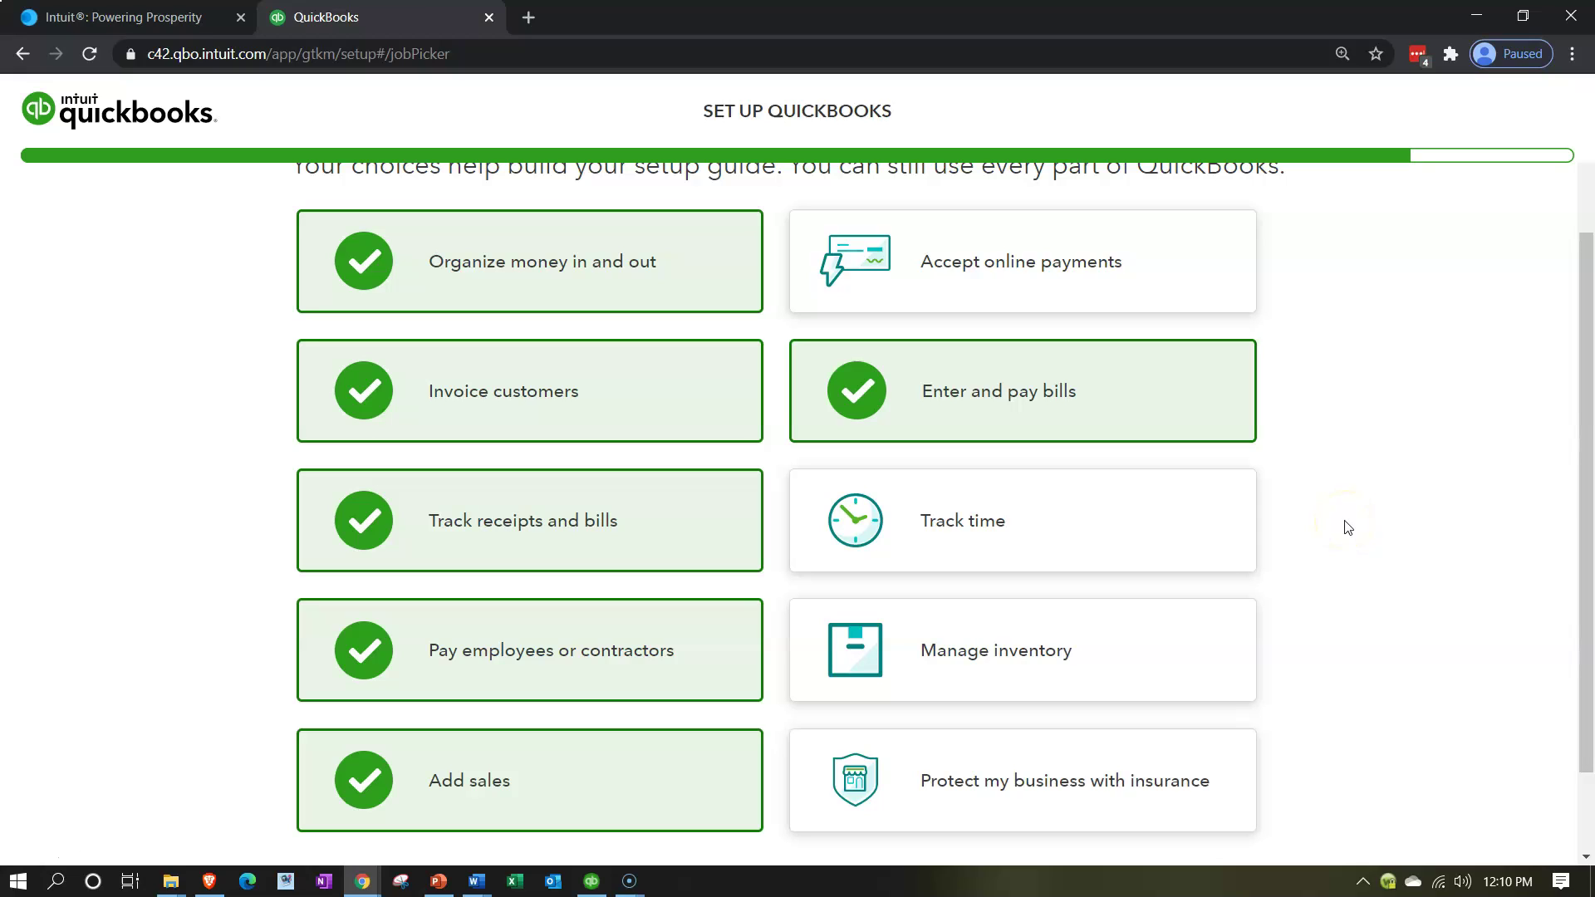
{"action": "left_click", "coordinate": [1194, 535]}
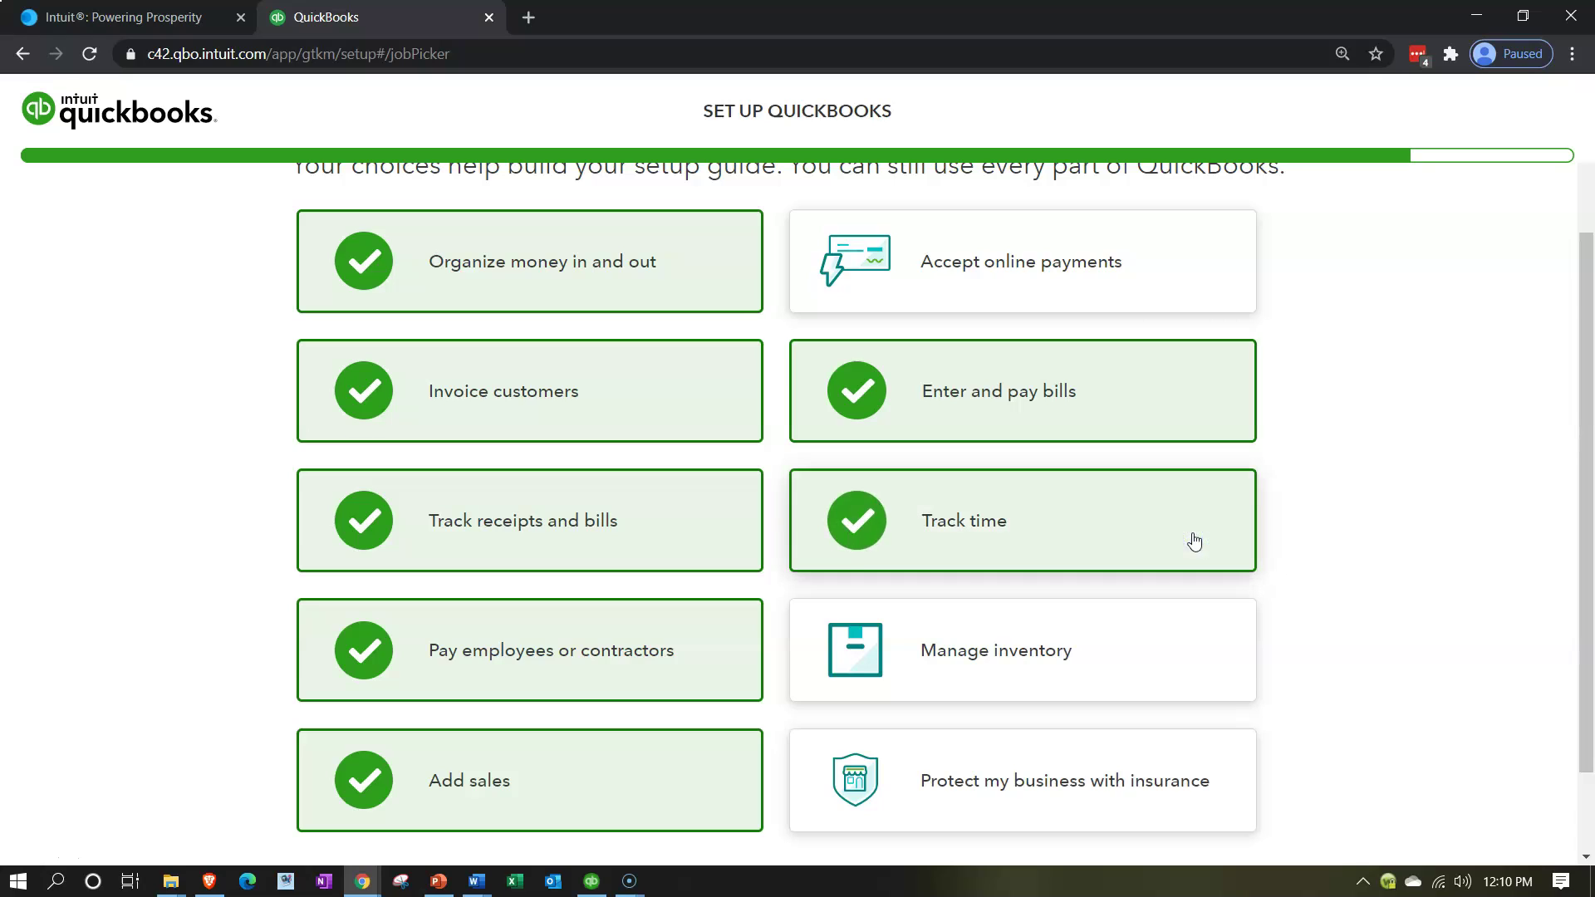
{"action": "scroll", "coordinate": [1194, 542], "scroll_direction": "down", "scroll_amount": 2}
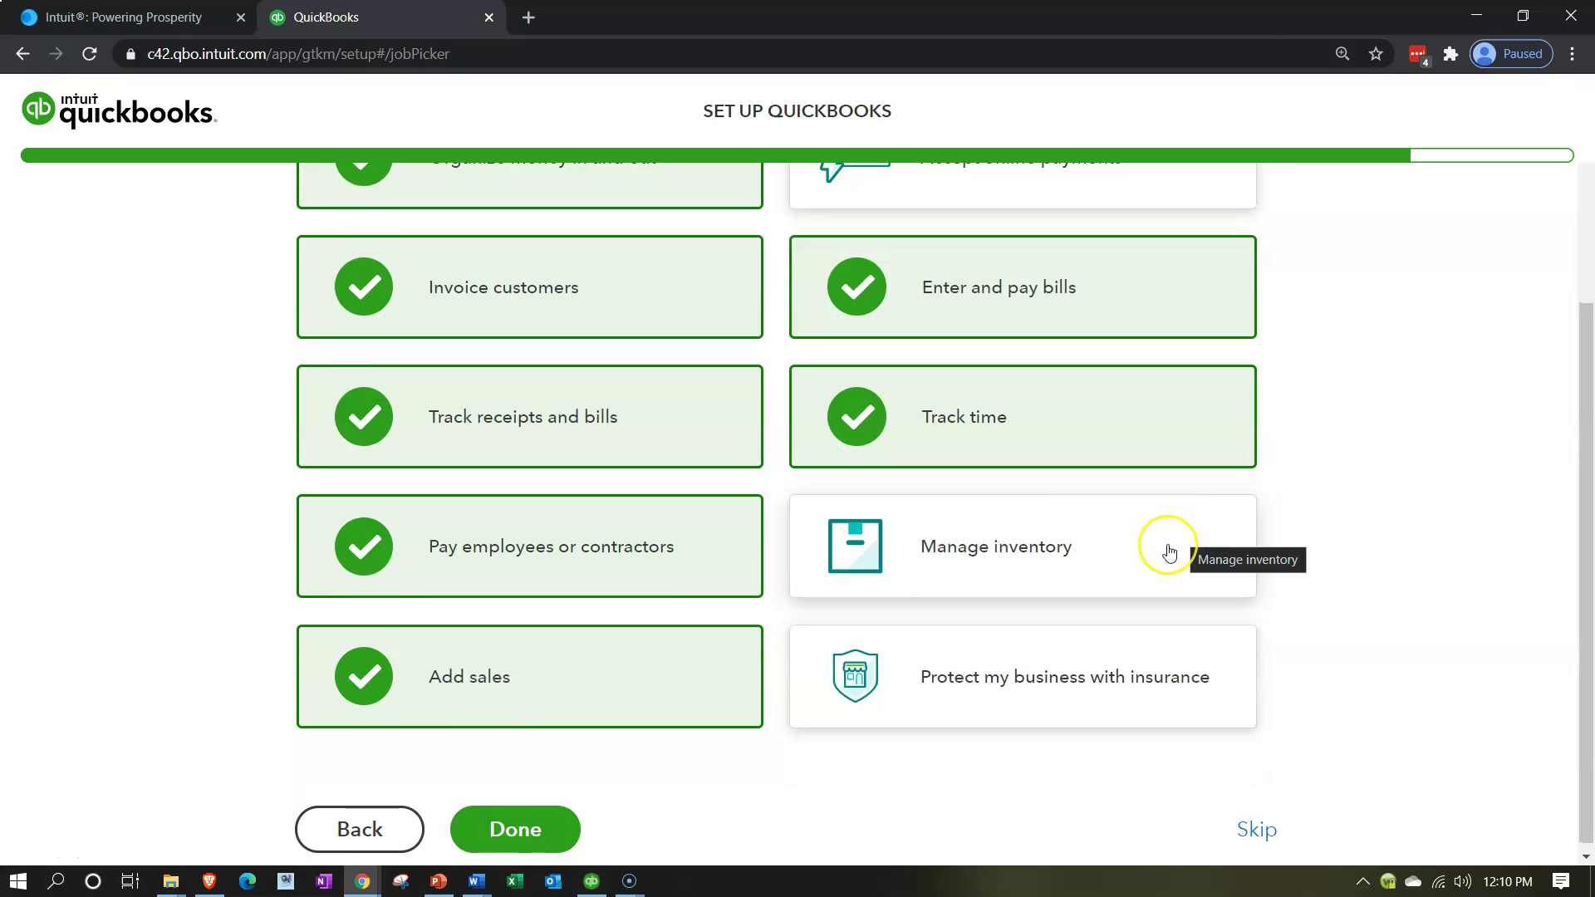
{"action": "left_click", "coordinate": [1169, 552]}
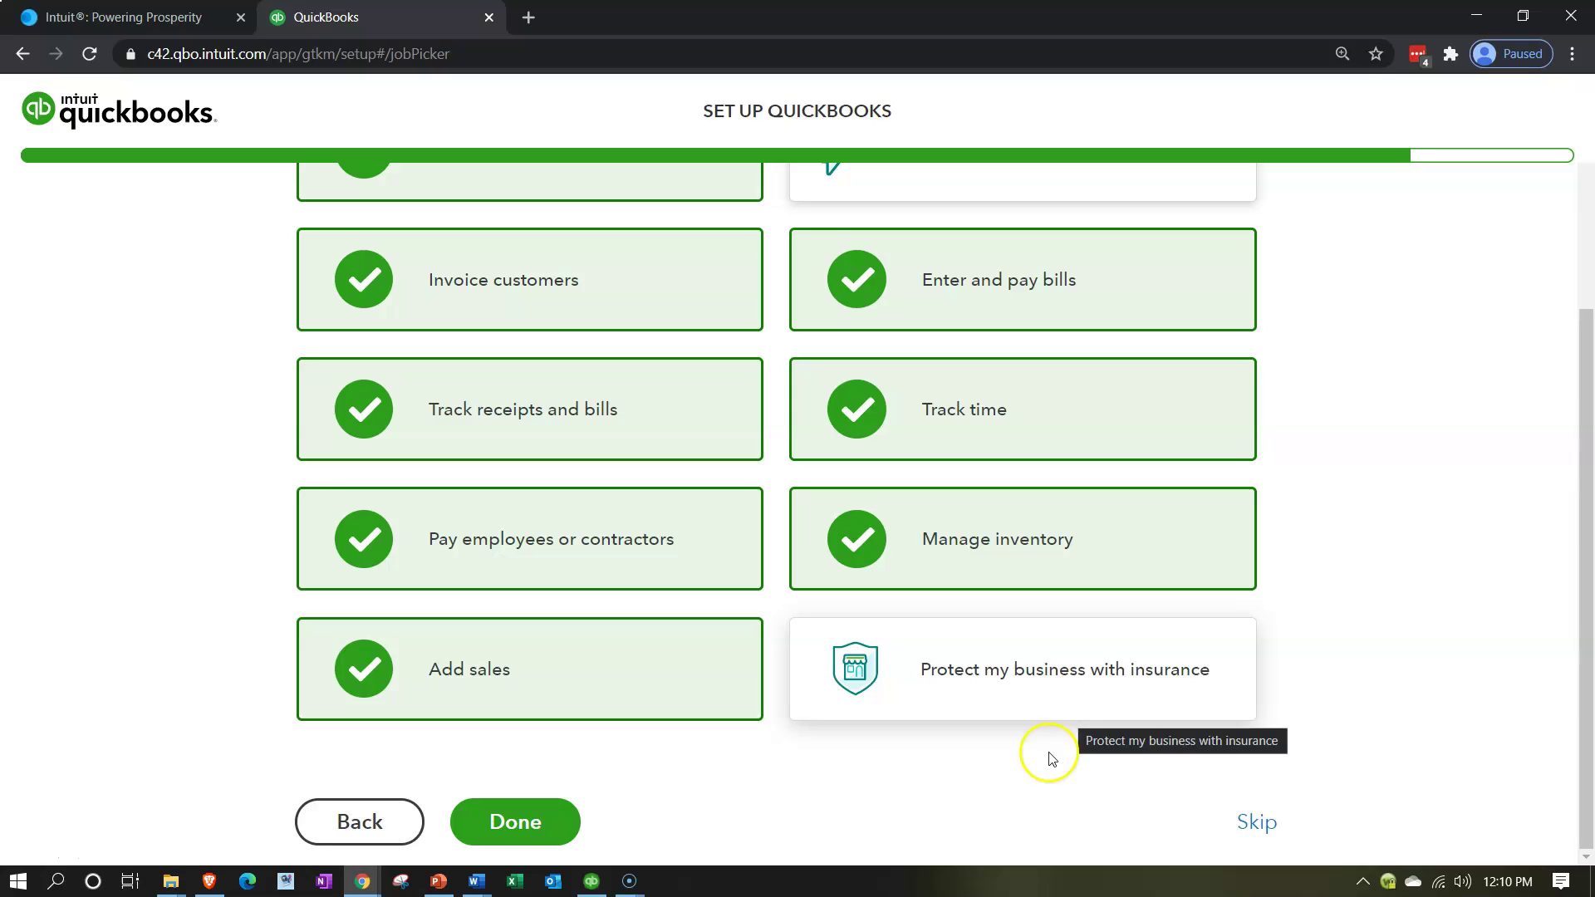
{"action": "left_click", "coordinate": [1021, 809]}
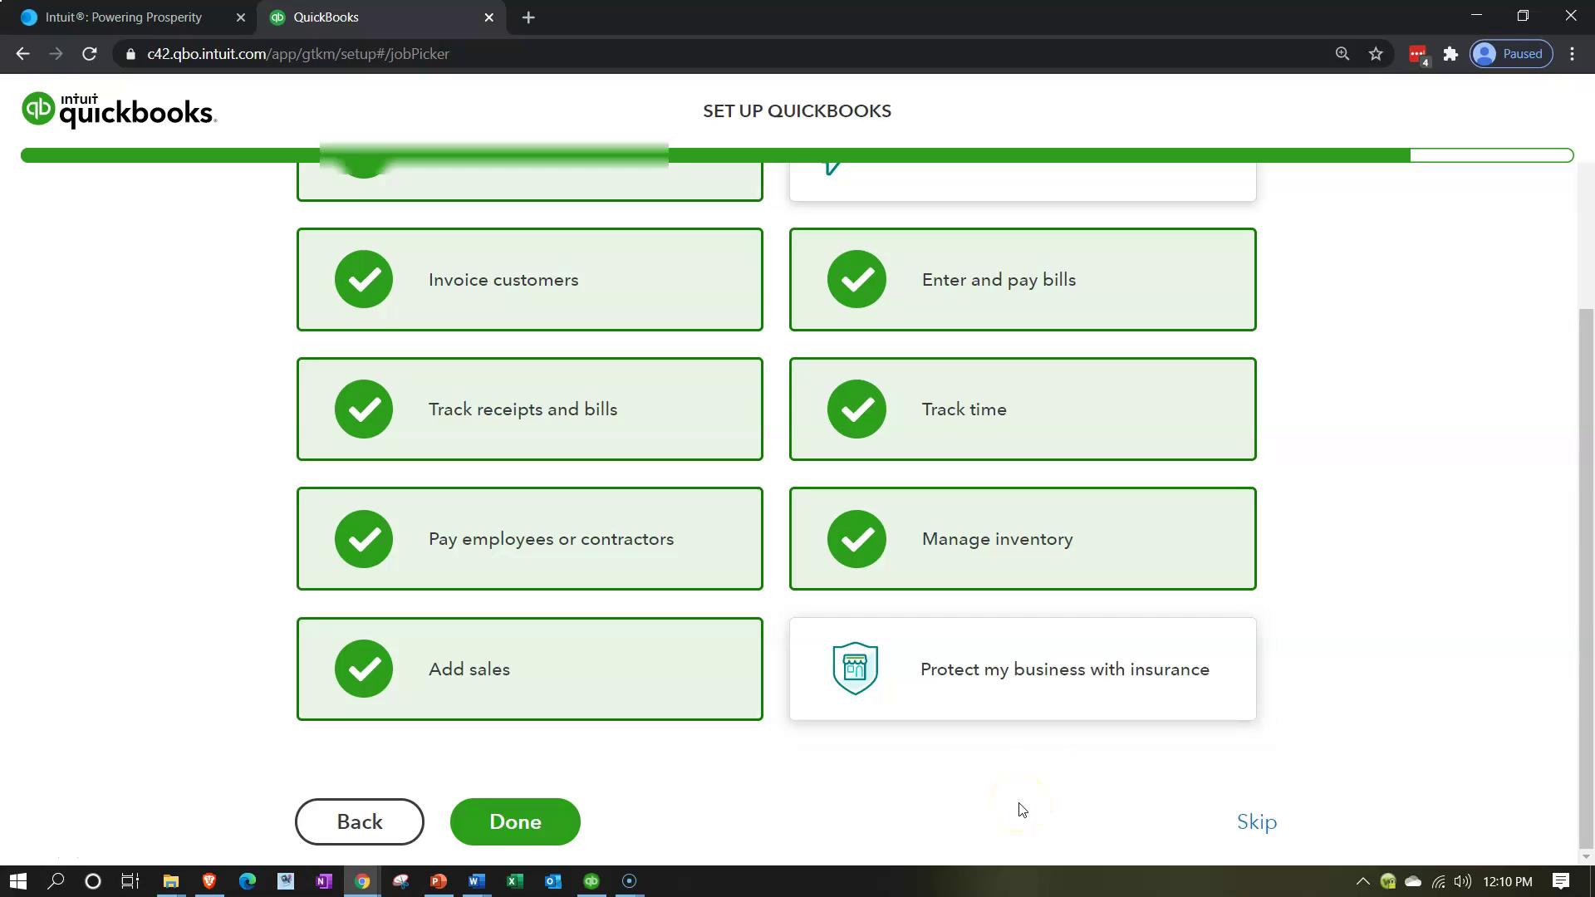
{"action": "left_click", "coordinate": [562, 828]}
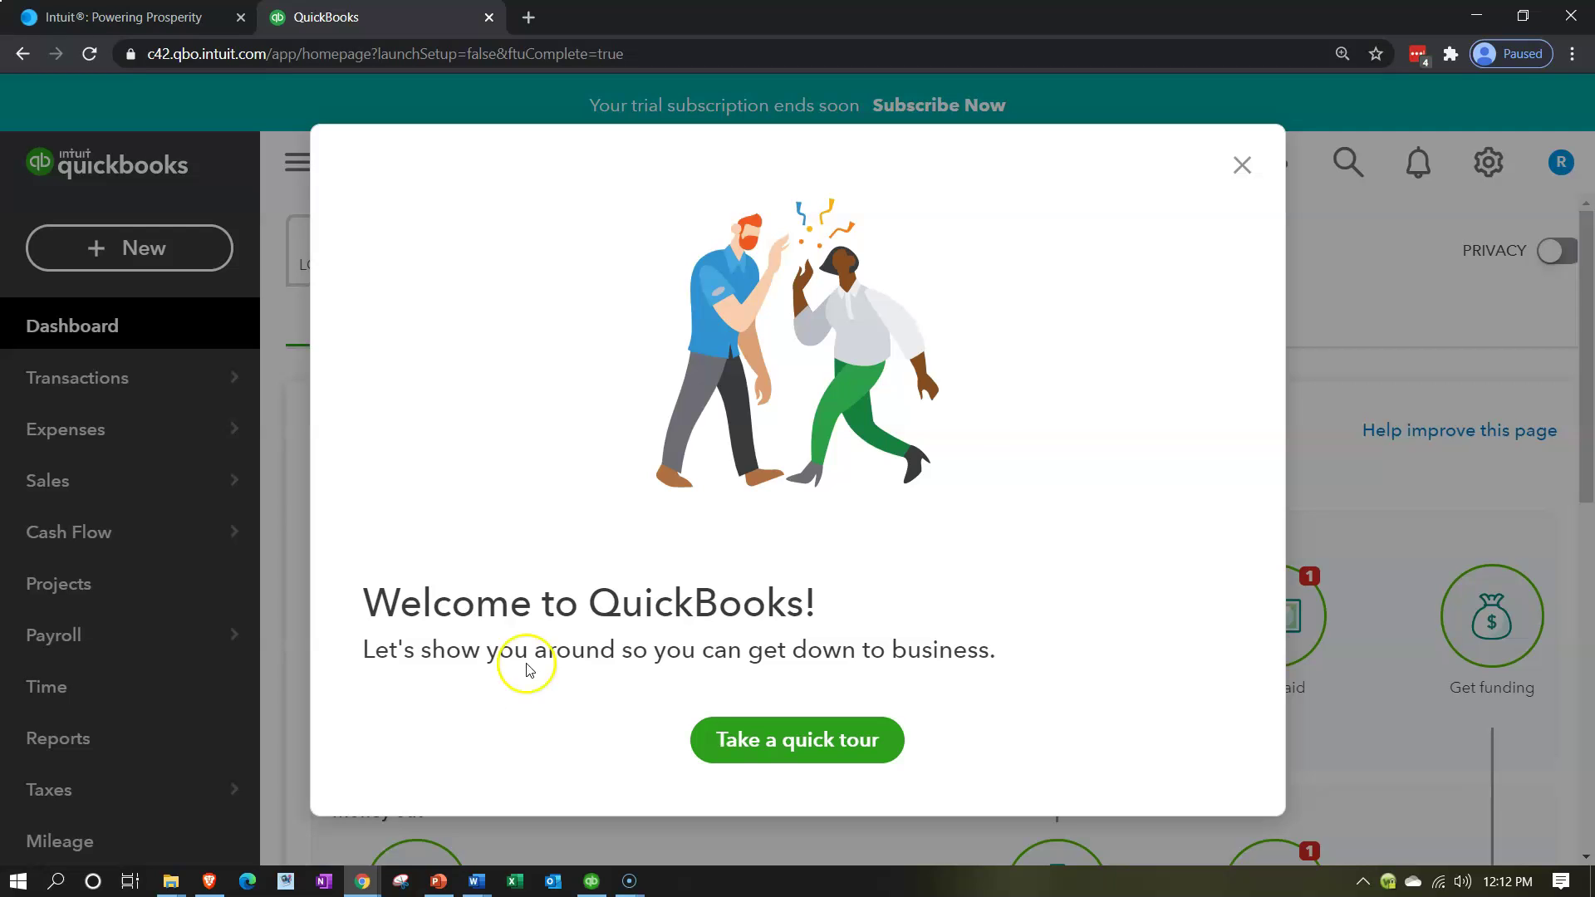
- Dismiss the welcome tour offer and review the Money in, Money out and Accounting workflow sections of the dashboard
{"action": "left_click", "coordinate": [1238, 170]}
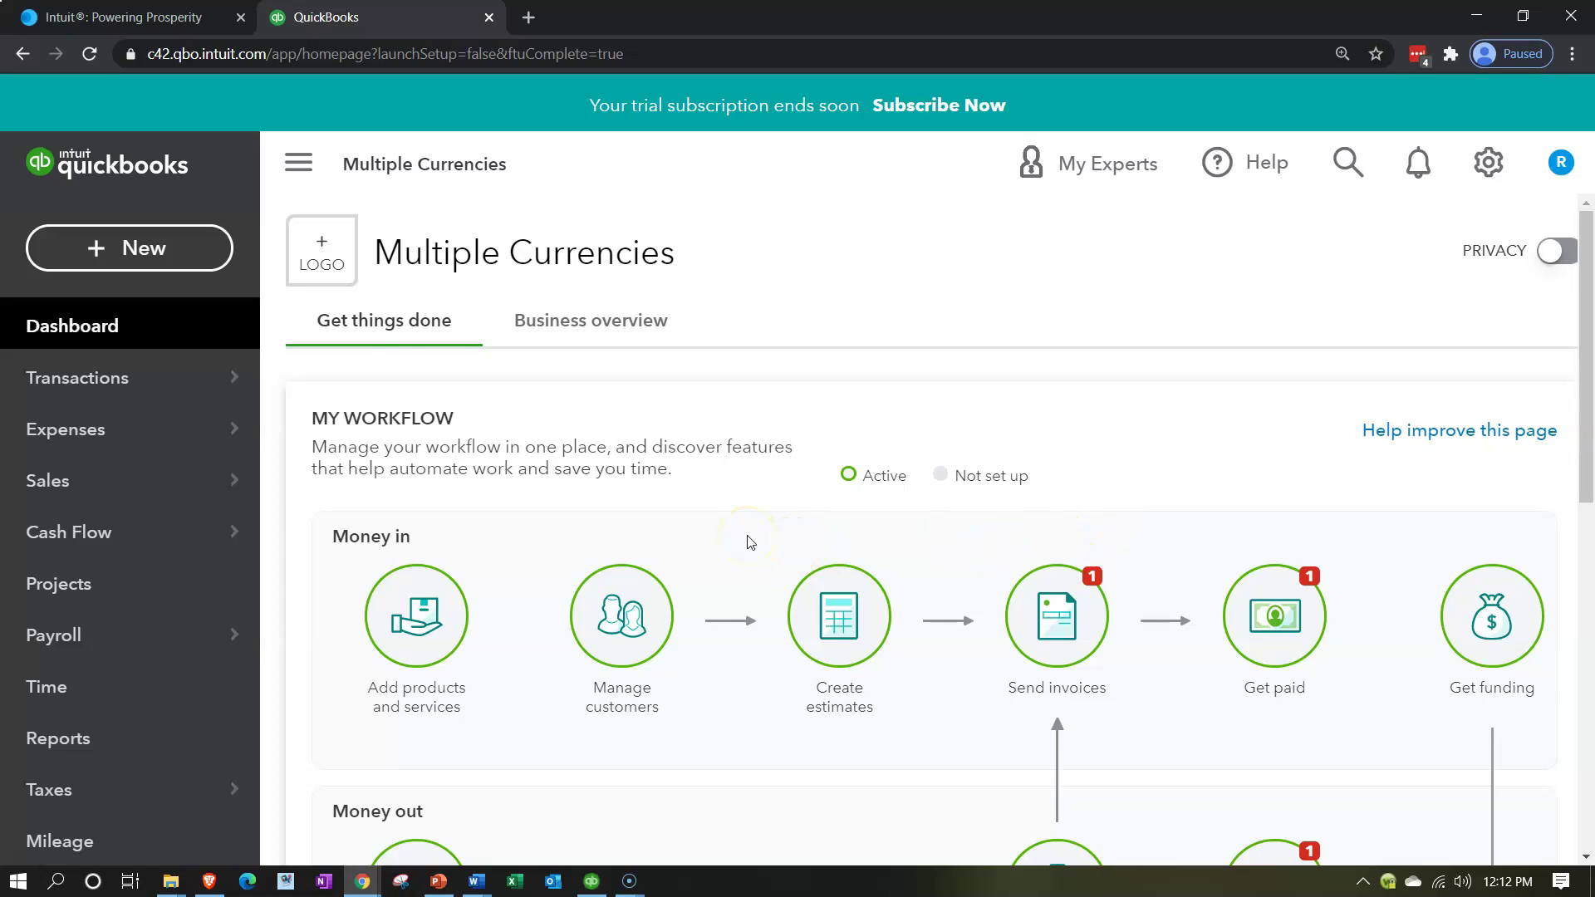
{"action": "scroll", "coordinate": [750, 542], "scroll_direction": "down", "scroll_amount": 1}
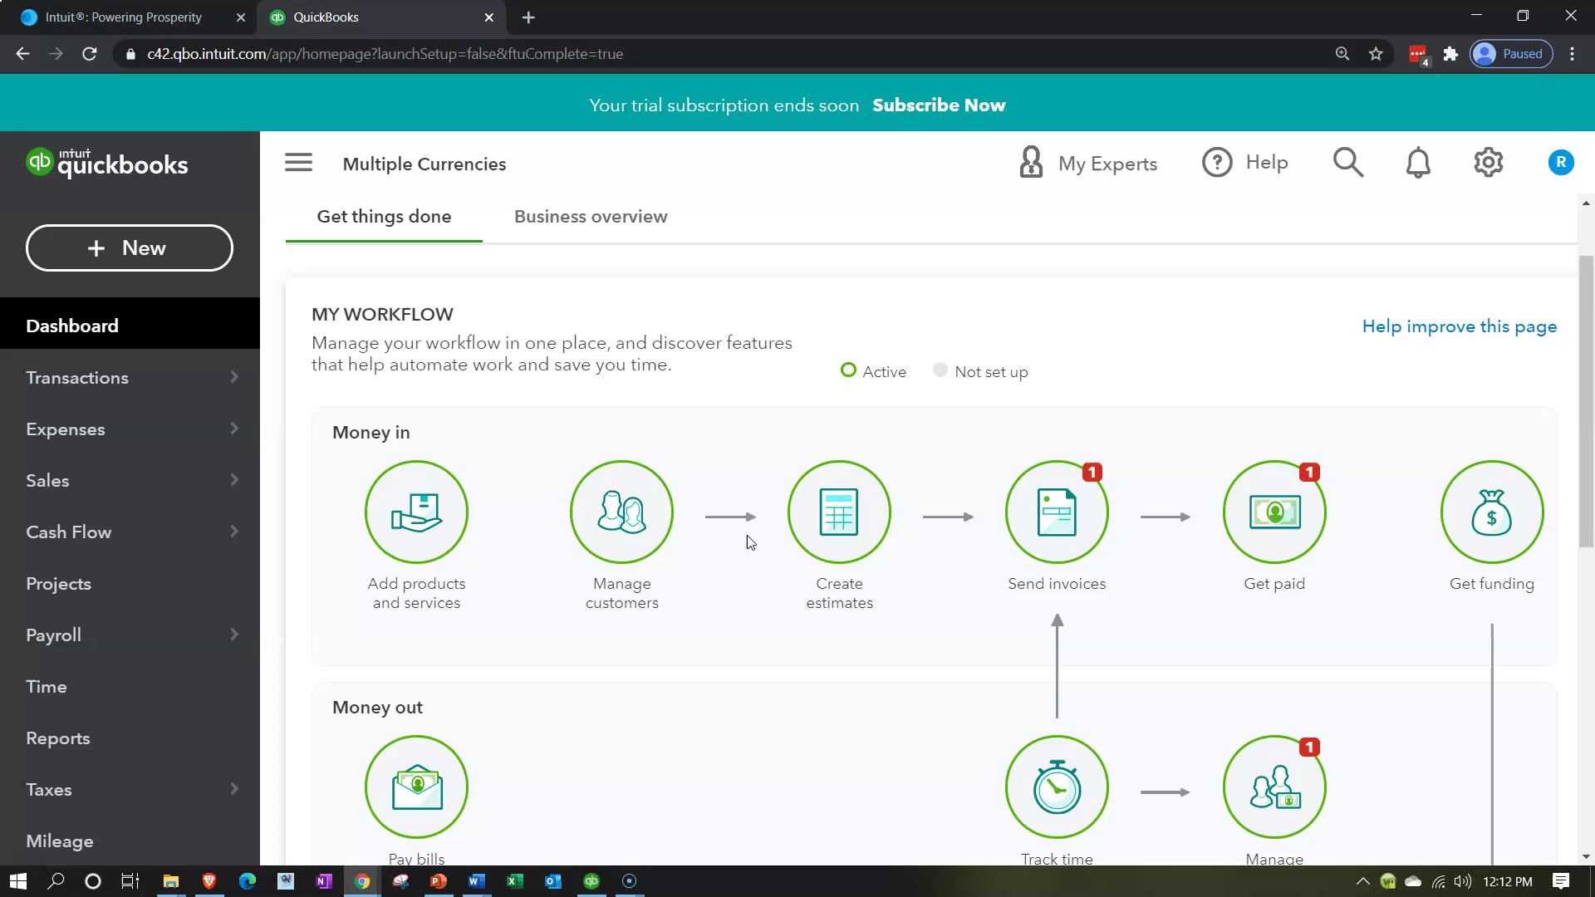
{"action": "scroll", "coordinate": [750, 543], "scroll_direction": "down", "scroll_amount": 6}
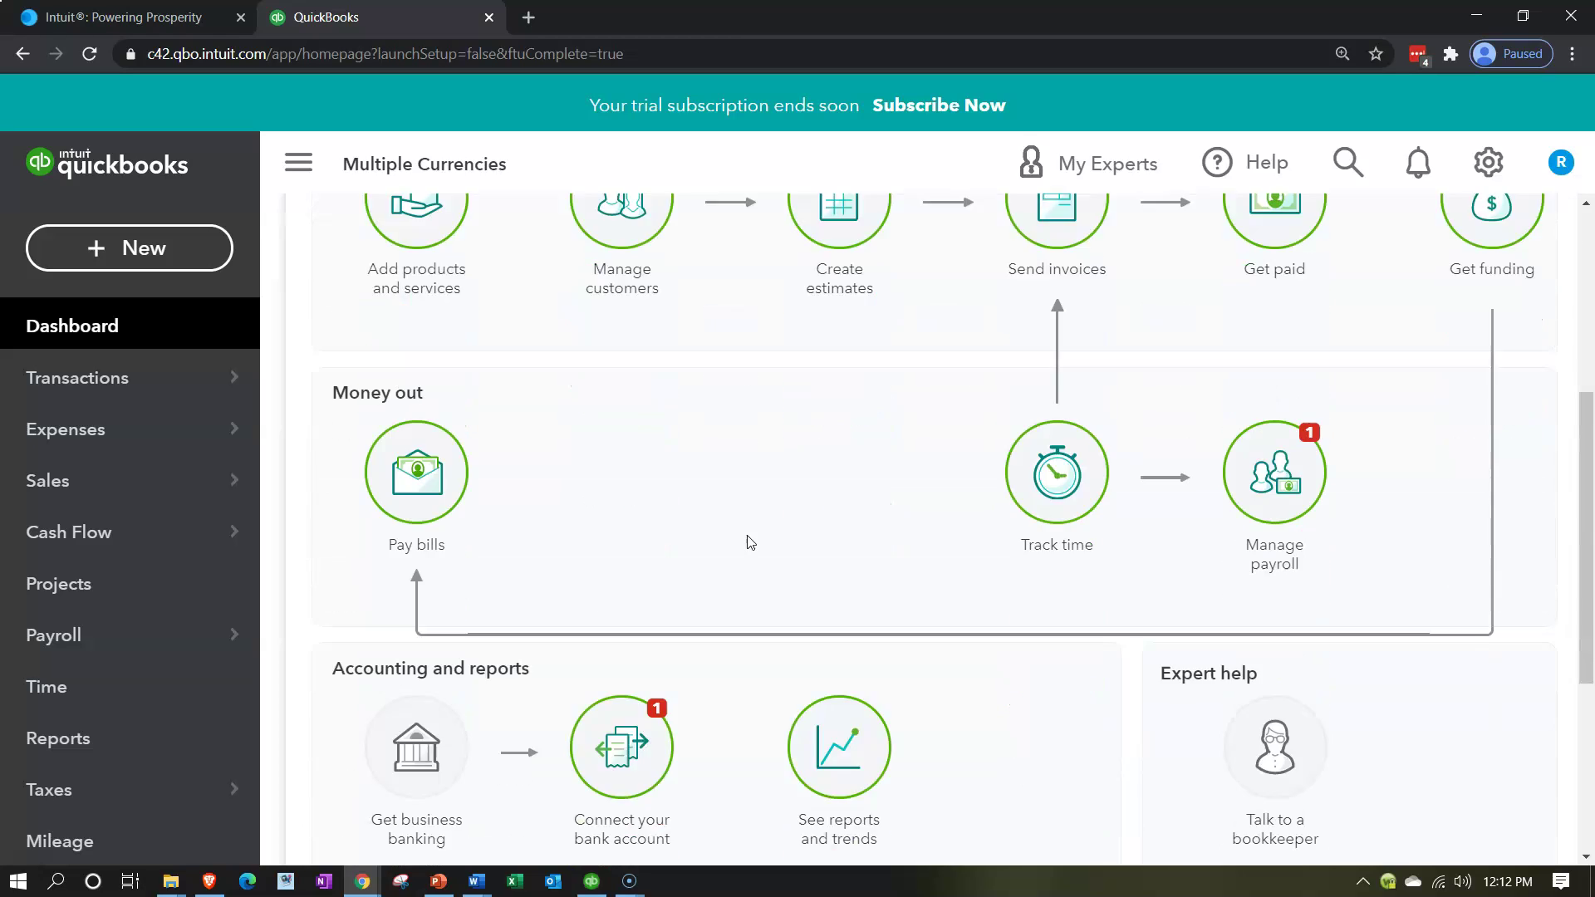
{"action": "scroll", "coordinate": [749, 542], "scroll_direction": "up", "scroll_amount": 6}
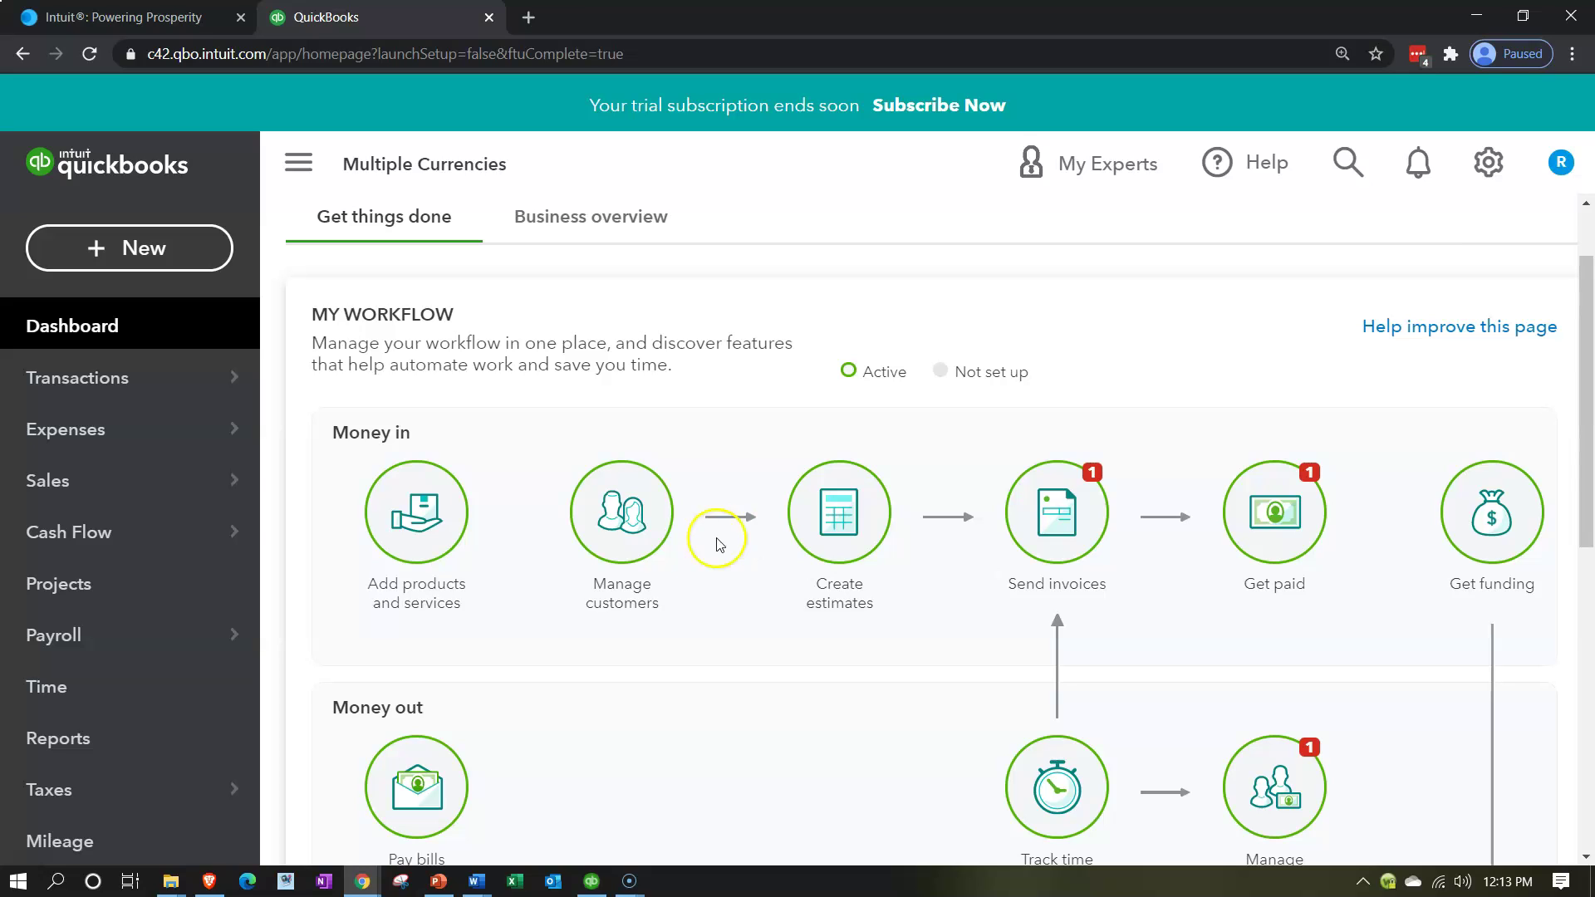
- Examine the Currency section in the Advanced account settings, including home currency and multicurrency, and leave the settings
{"action": "mouse_move", "coordinate": [132, 440]}
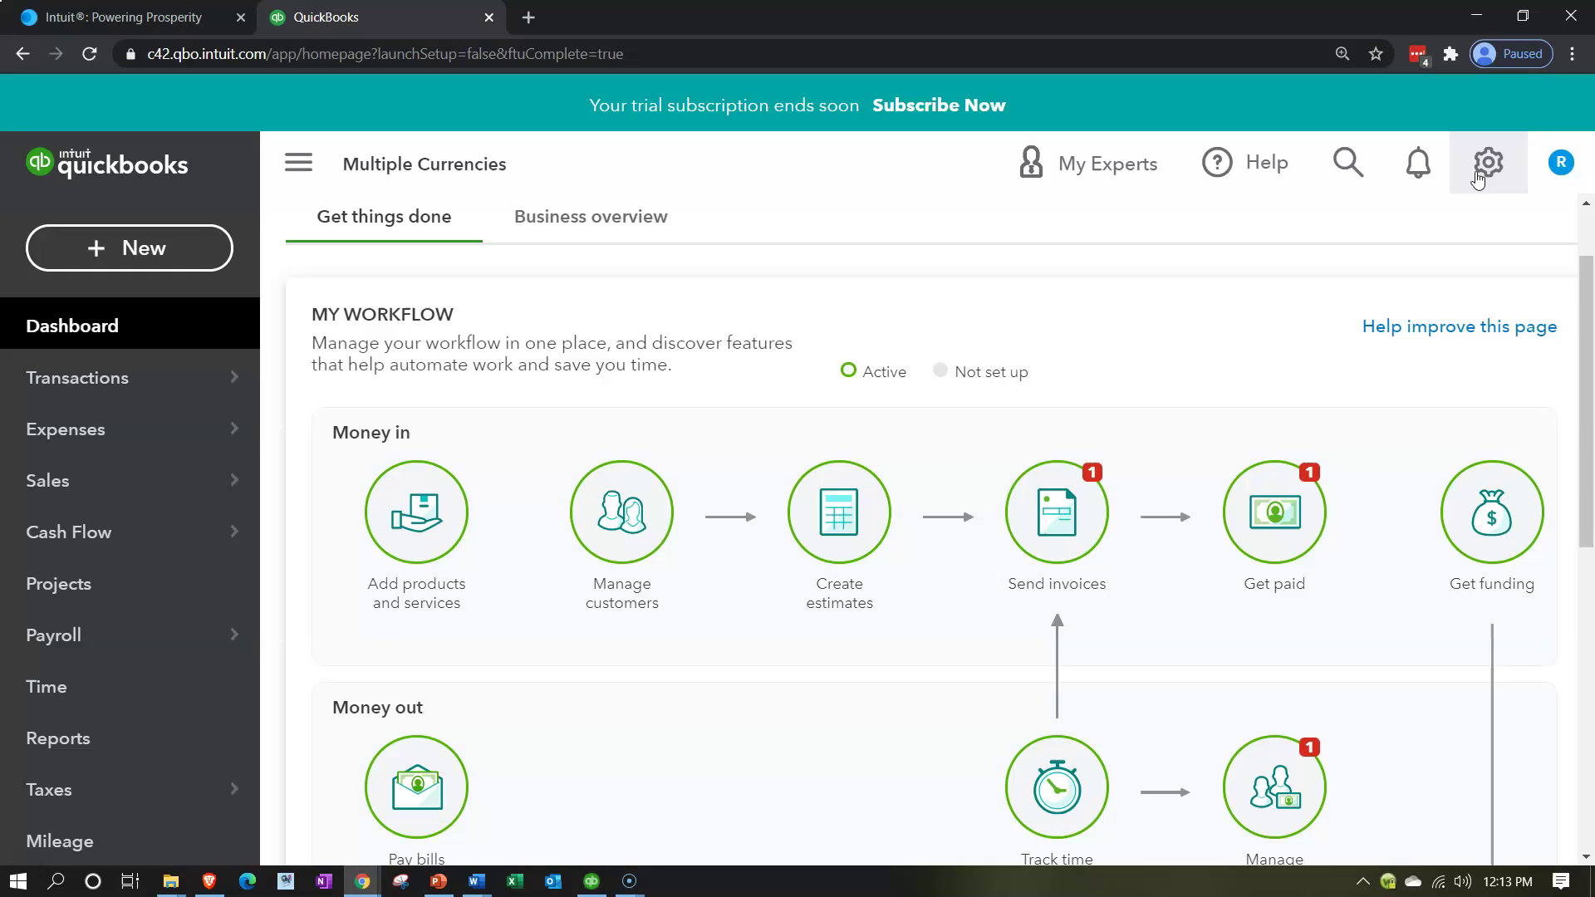
{"action": "left_click", "coordinate": [1477, 176]}
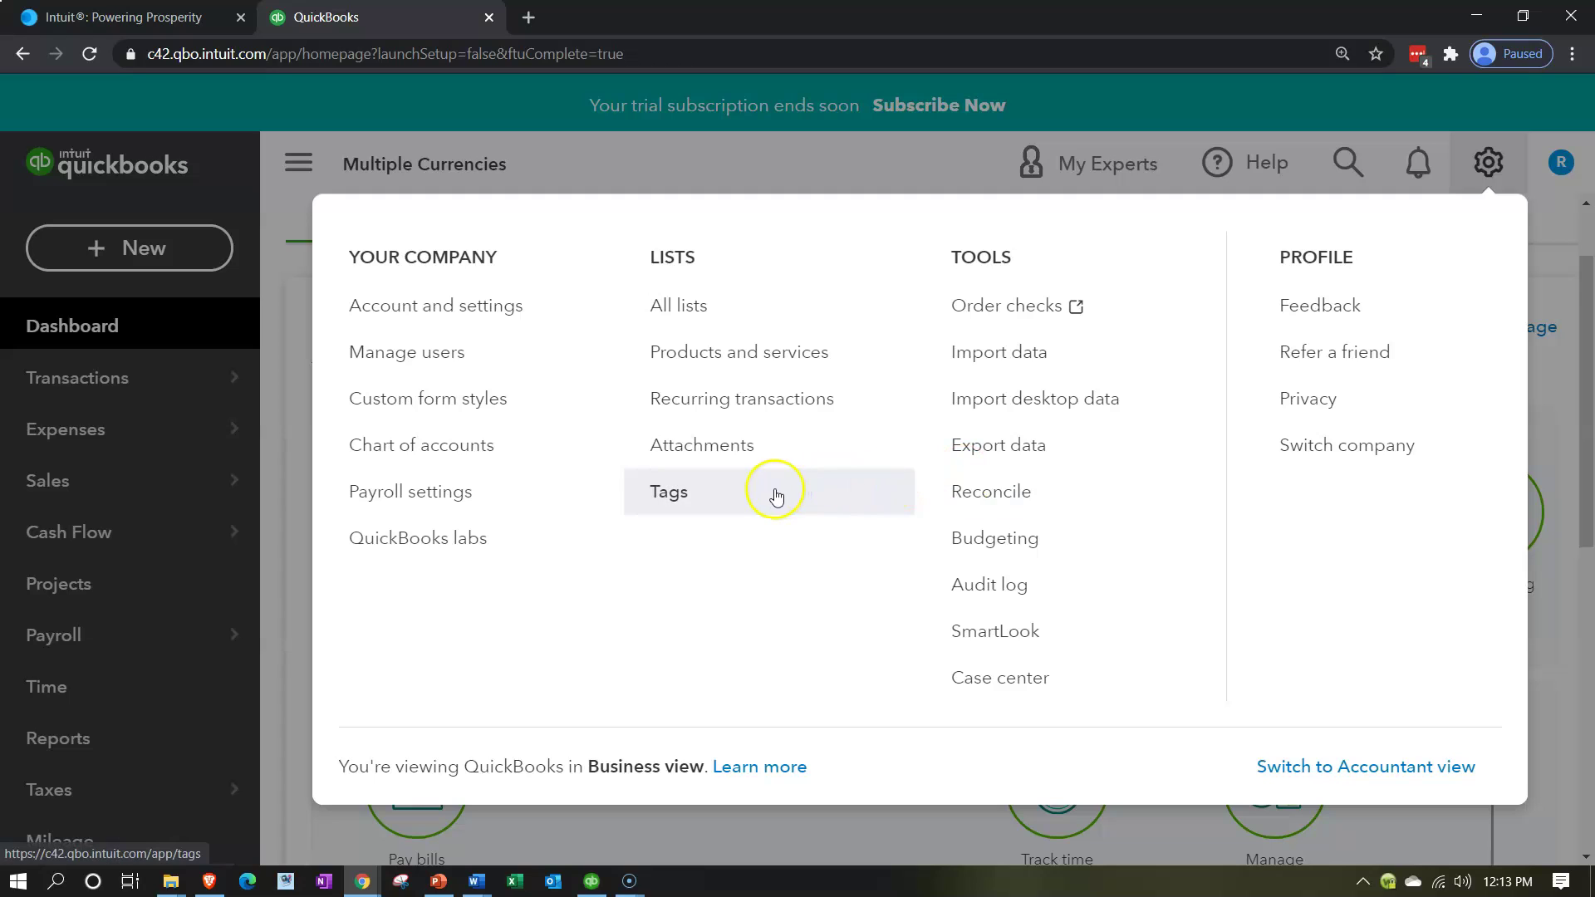
{"action": "left_click", "coordinate": [478, 311]}
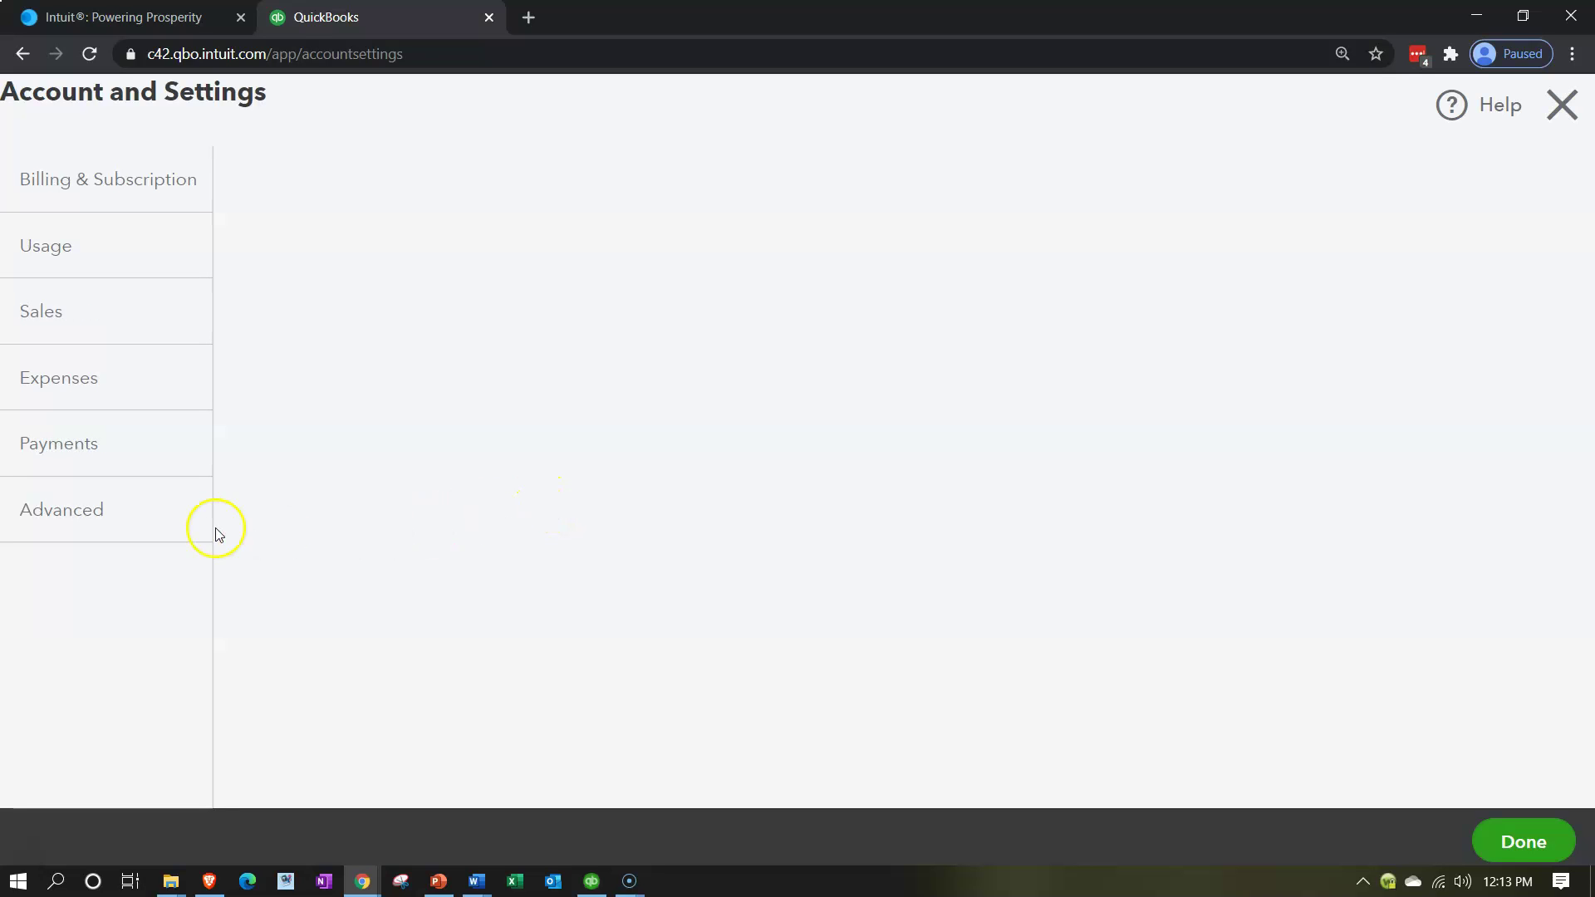
{"action": "left_click", "coordinate": [53, 511]}
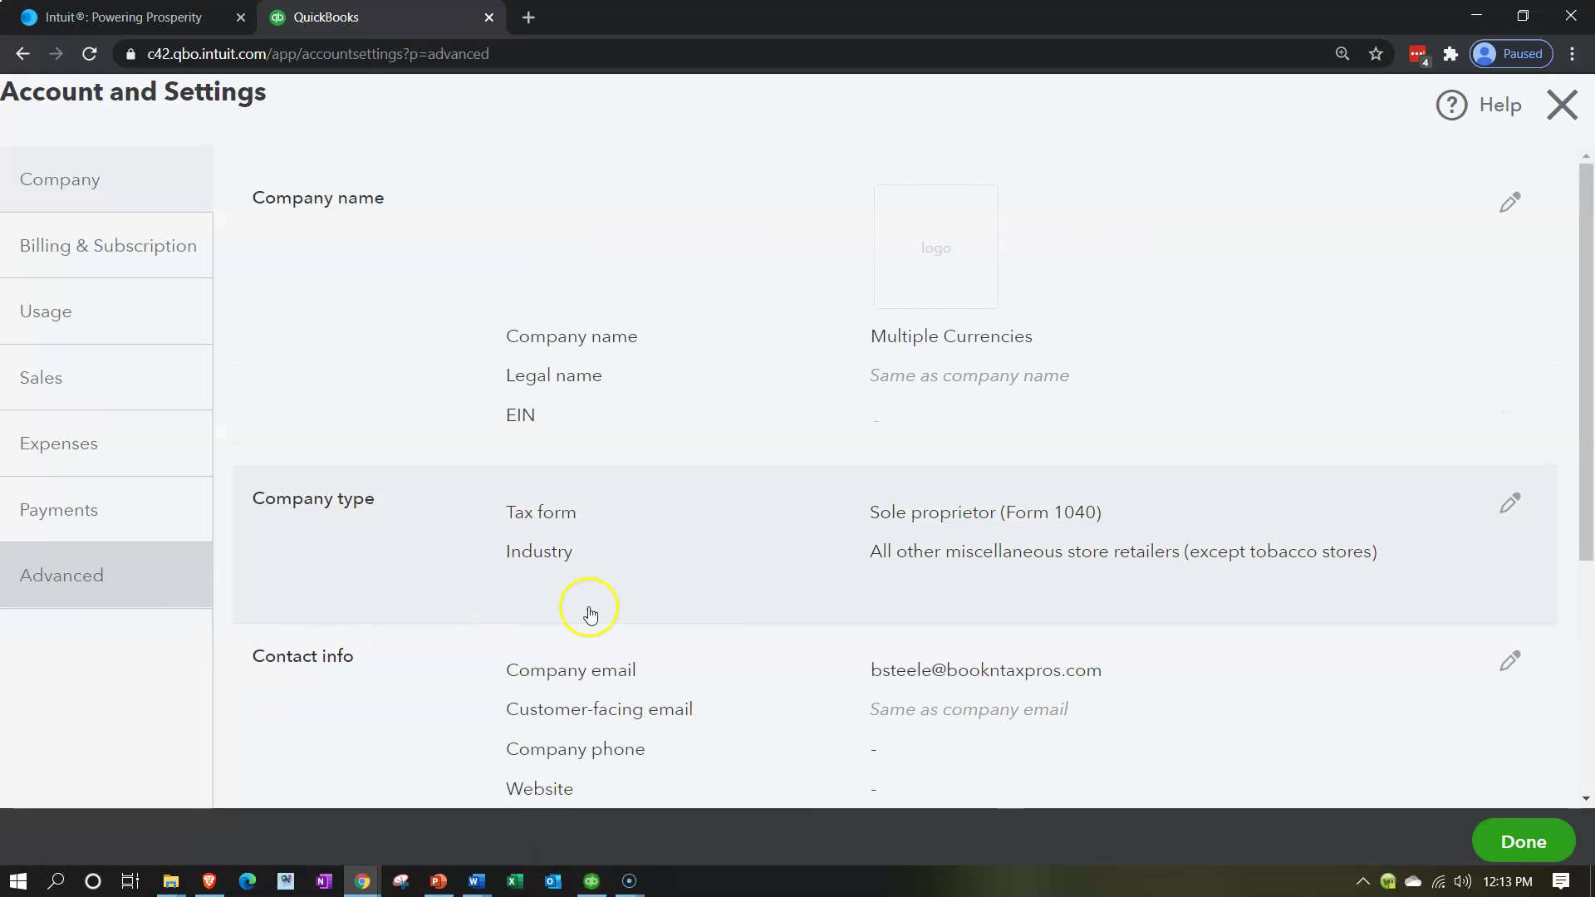
{"action": "scroll", "coordinate": [1185, 645], "scroll_direction": "down", "scroll_amount": 1}
{"action": "scroll", "coordinate": [1185, 645], "scroll_direction": "down", "scroll_amount": 3}
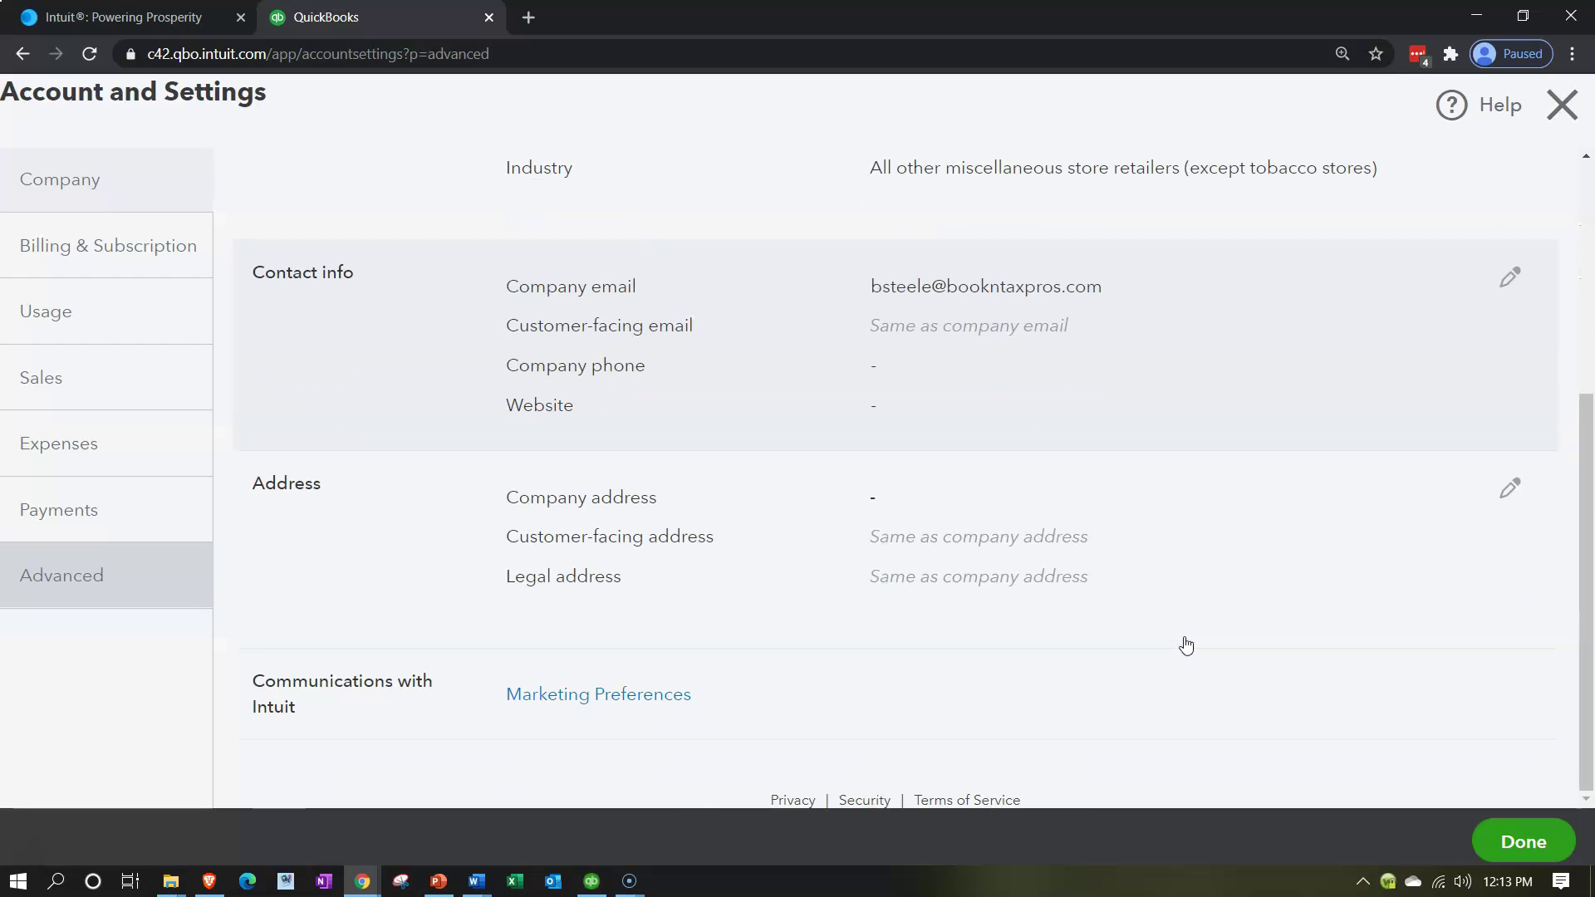
{"action": "left_click", "coordinate": [1217, 644]}
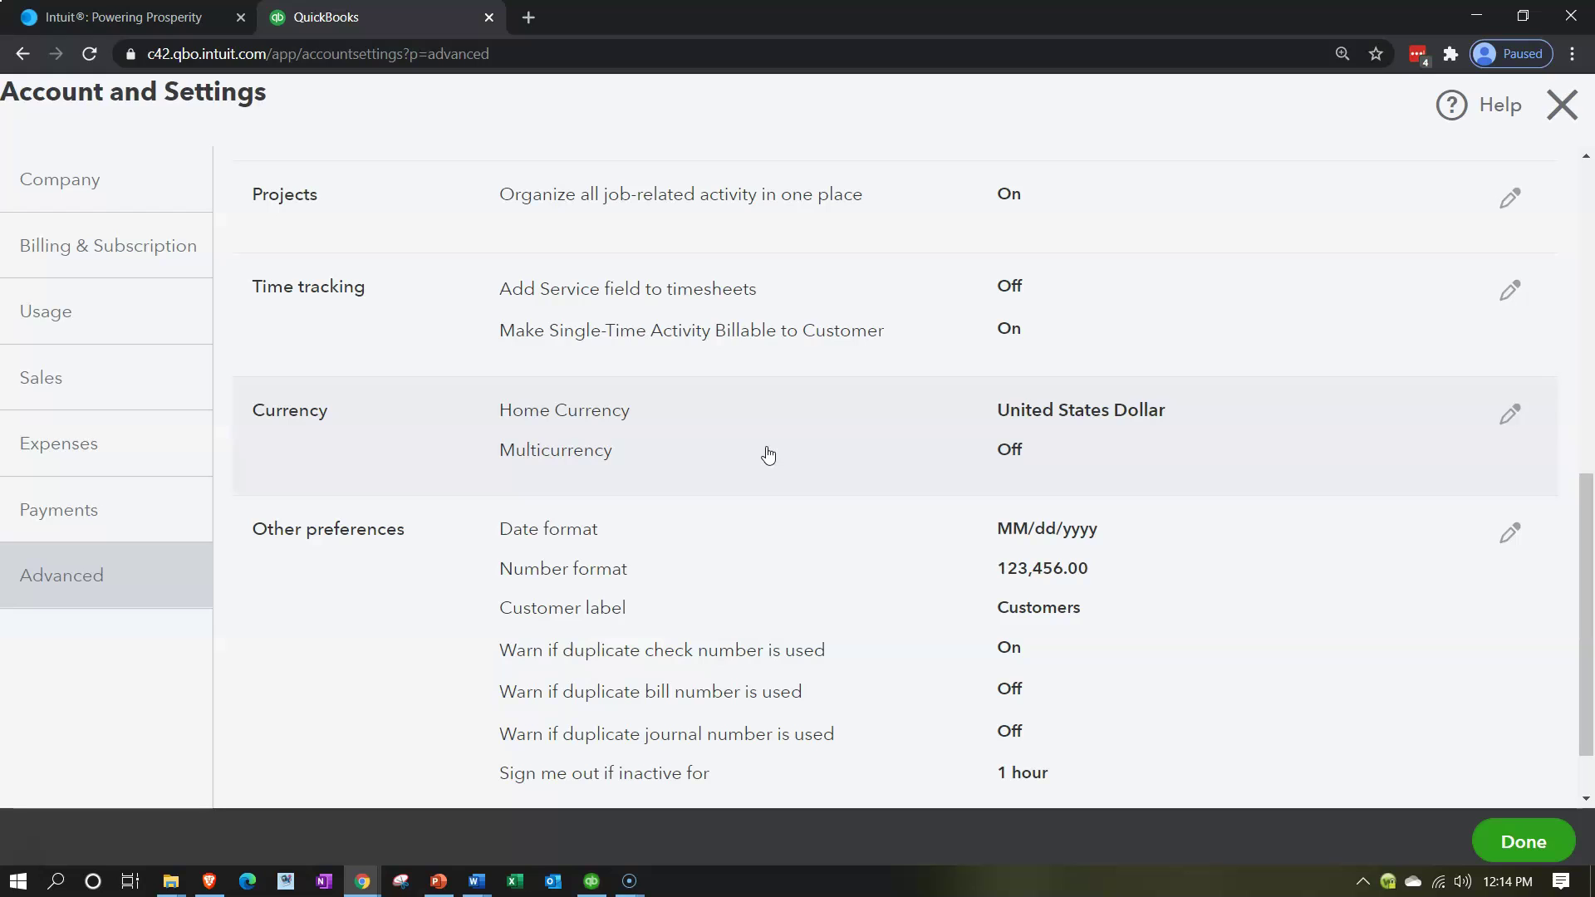
{"action": "left_click", "coordinate": [1561, 108]}
{"action": "left_click", "coordinate": [1098, 311]}
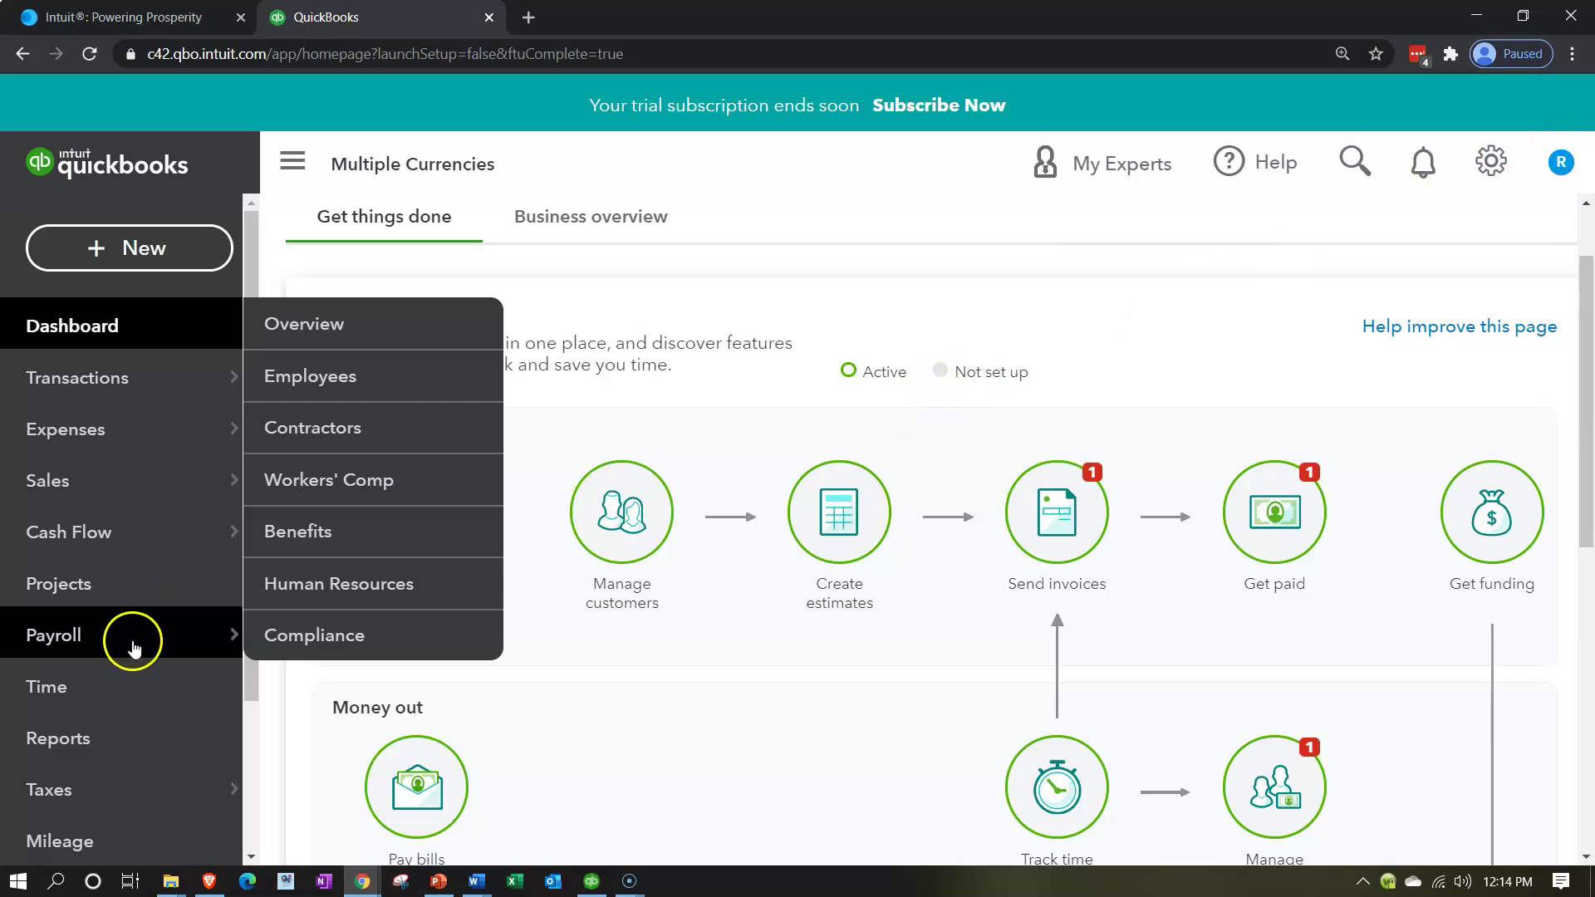
- Open the company's chart of accounts
{"action": "mouse_move", "coordinate": [119, 655]}
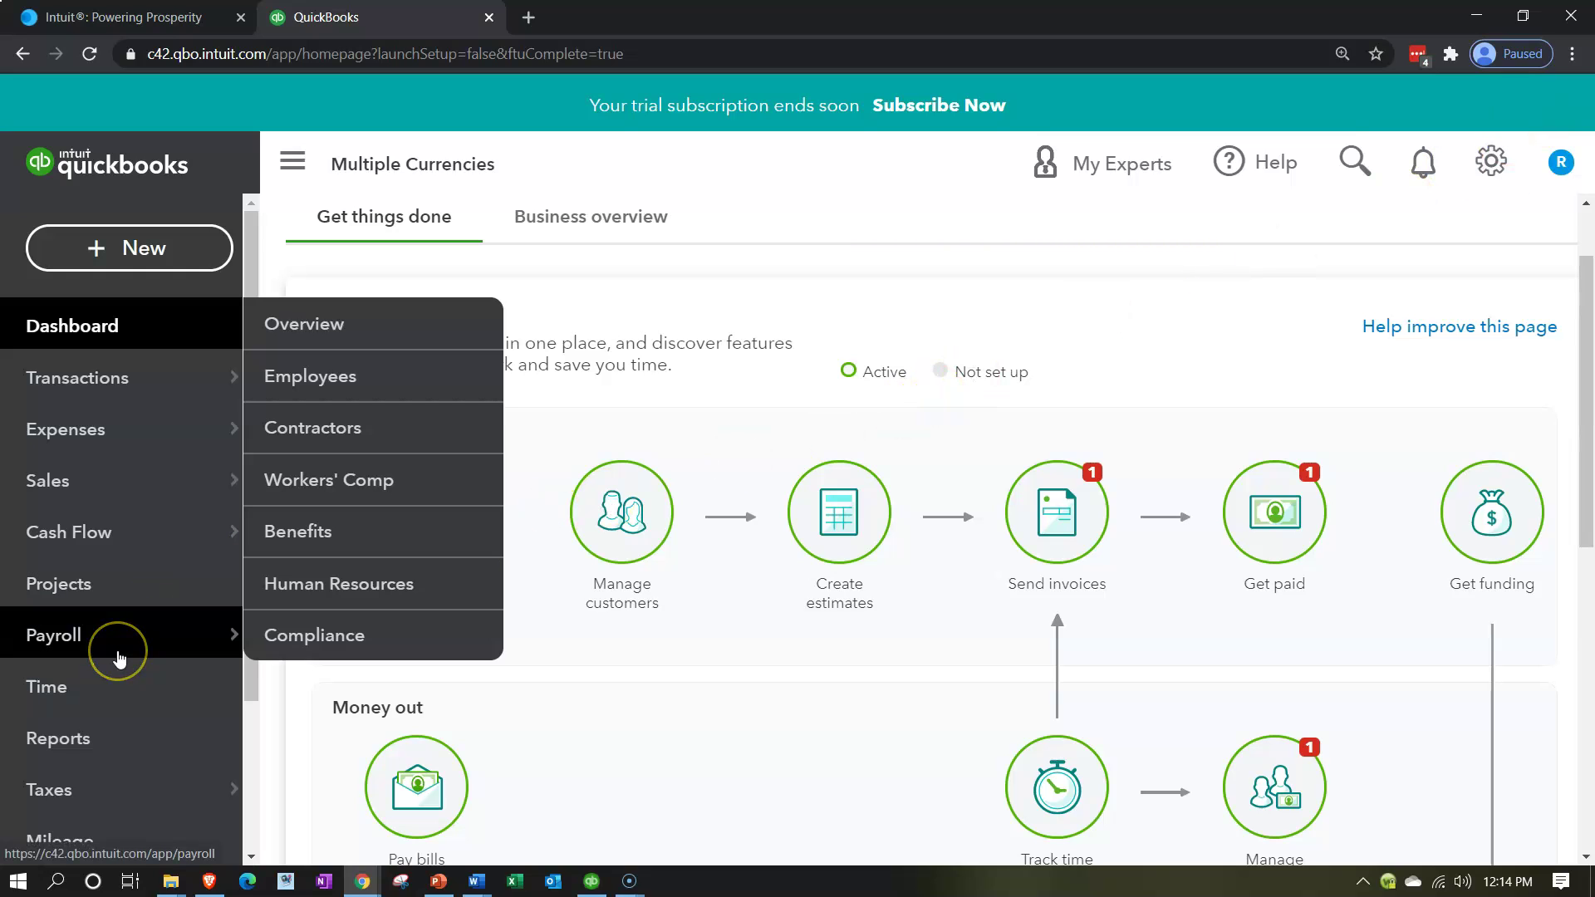
{"action": "scroll", "coordinate": [119, 658], "scroll_direction": "down", "scroll_amount": 1}
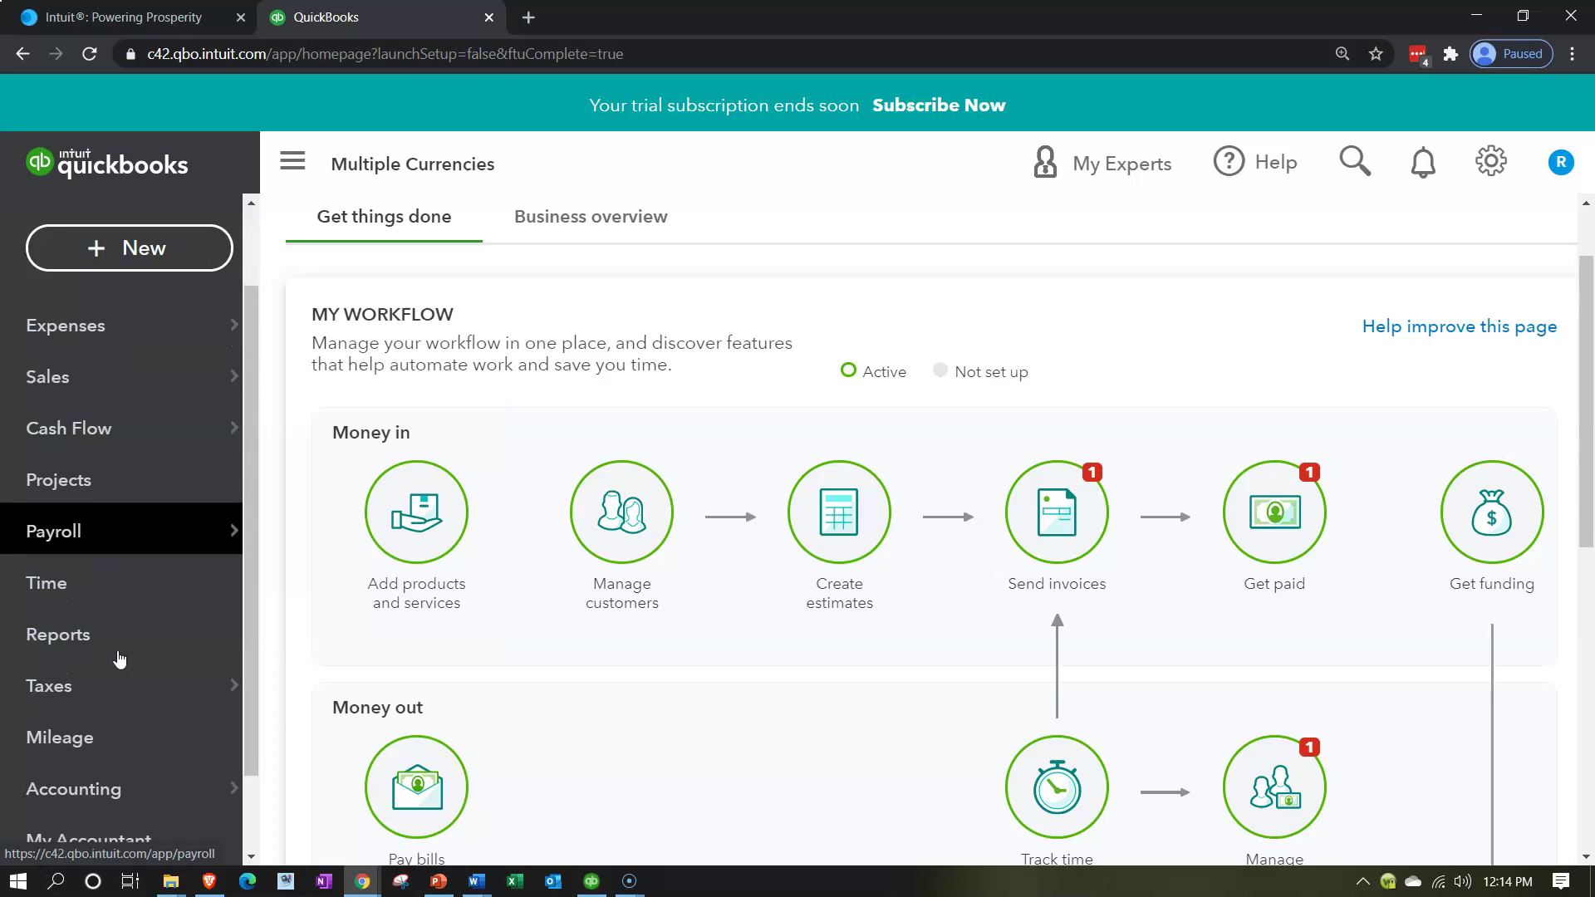
{"action": "scroll", "coordinate": [119, 659], "scroll_direction": "down", "scroll_amount": 1}
{"action": "left_click", "coordinate": [104, 689]}
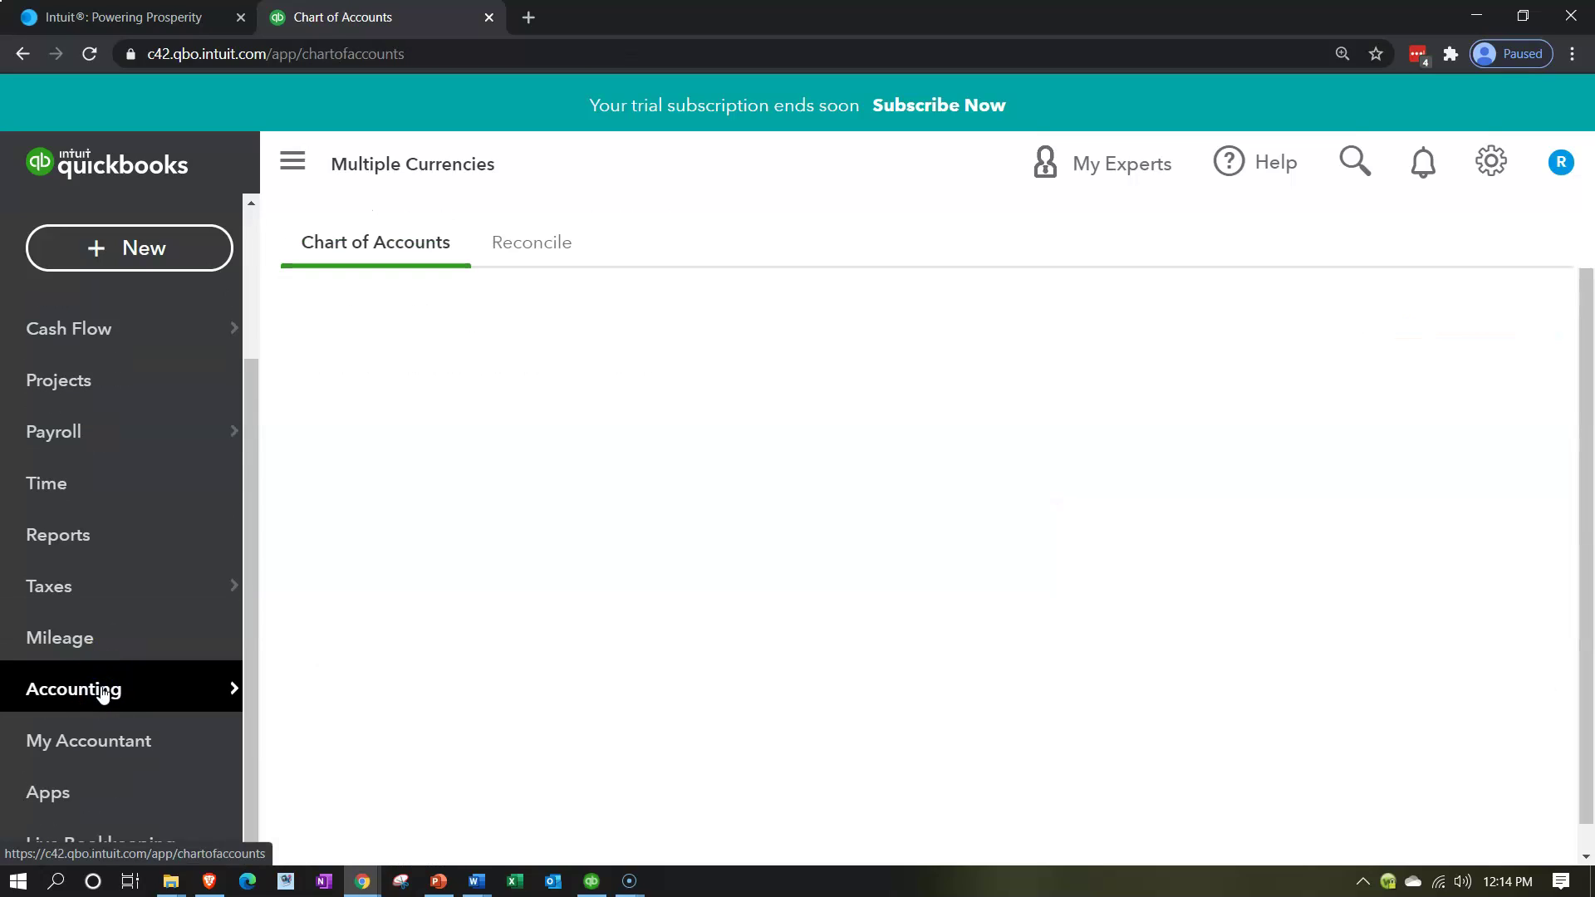
- Examine the default accounts in the chart of accounts, from the asset and equity accounts through the income and expense accounts
{"action": "left_click", "coordinate": [797, 708]}
{"action": "scroll", "coordinate": [798, 702], "scroll_direction": "down", "scroll_amount": 4}
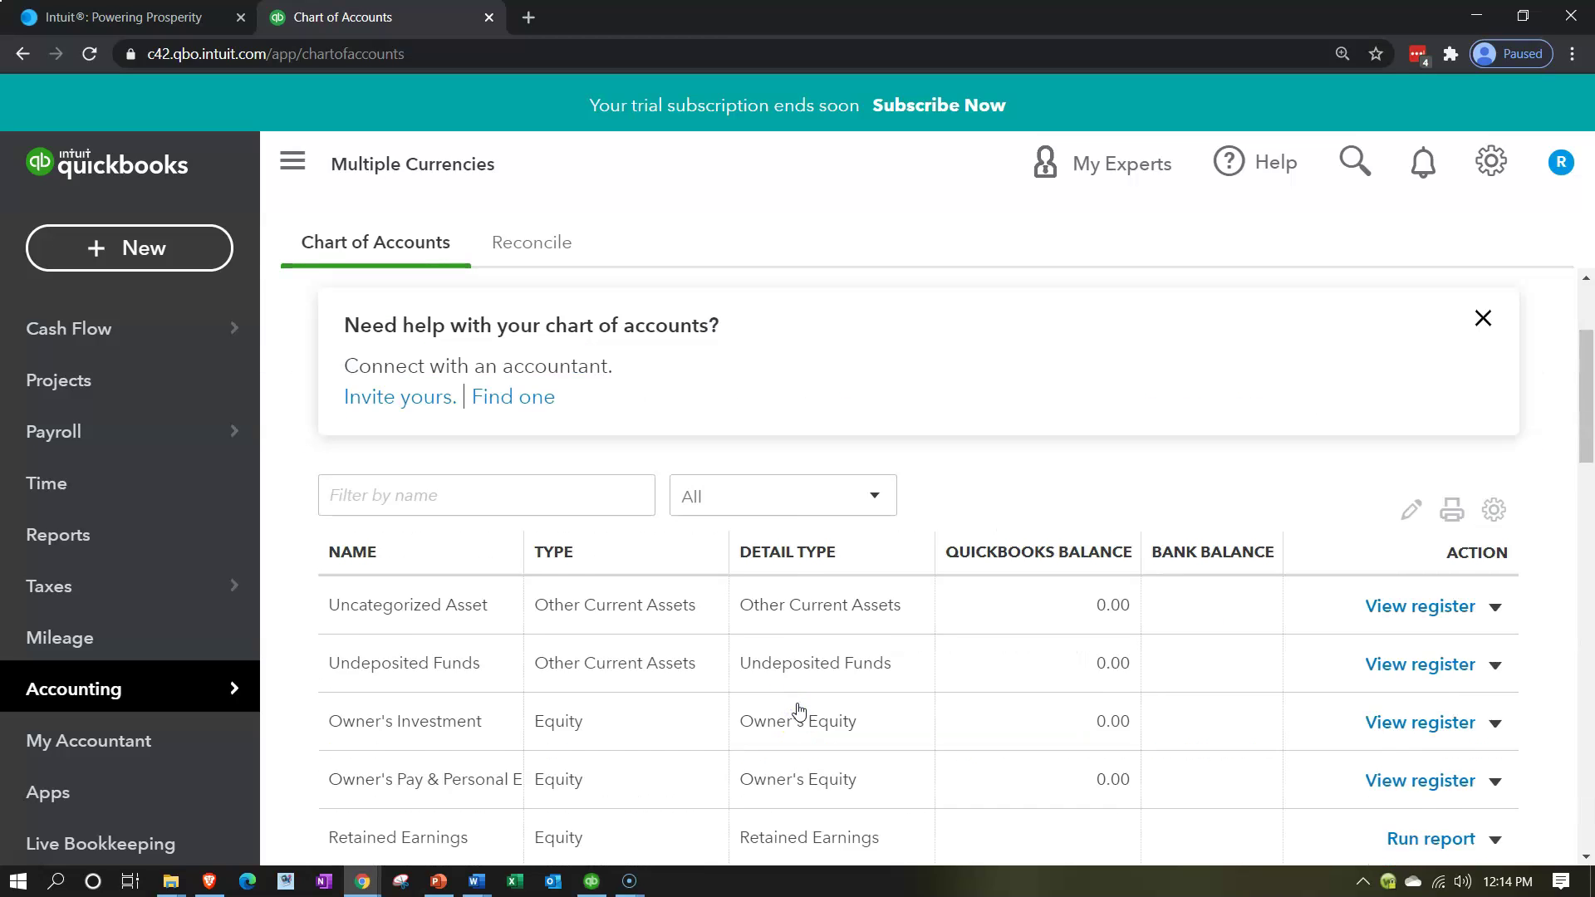
{"action": "scroll", "coordinate": [802, 691], "scroll_direction": "down", "scroll_amount": 8}
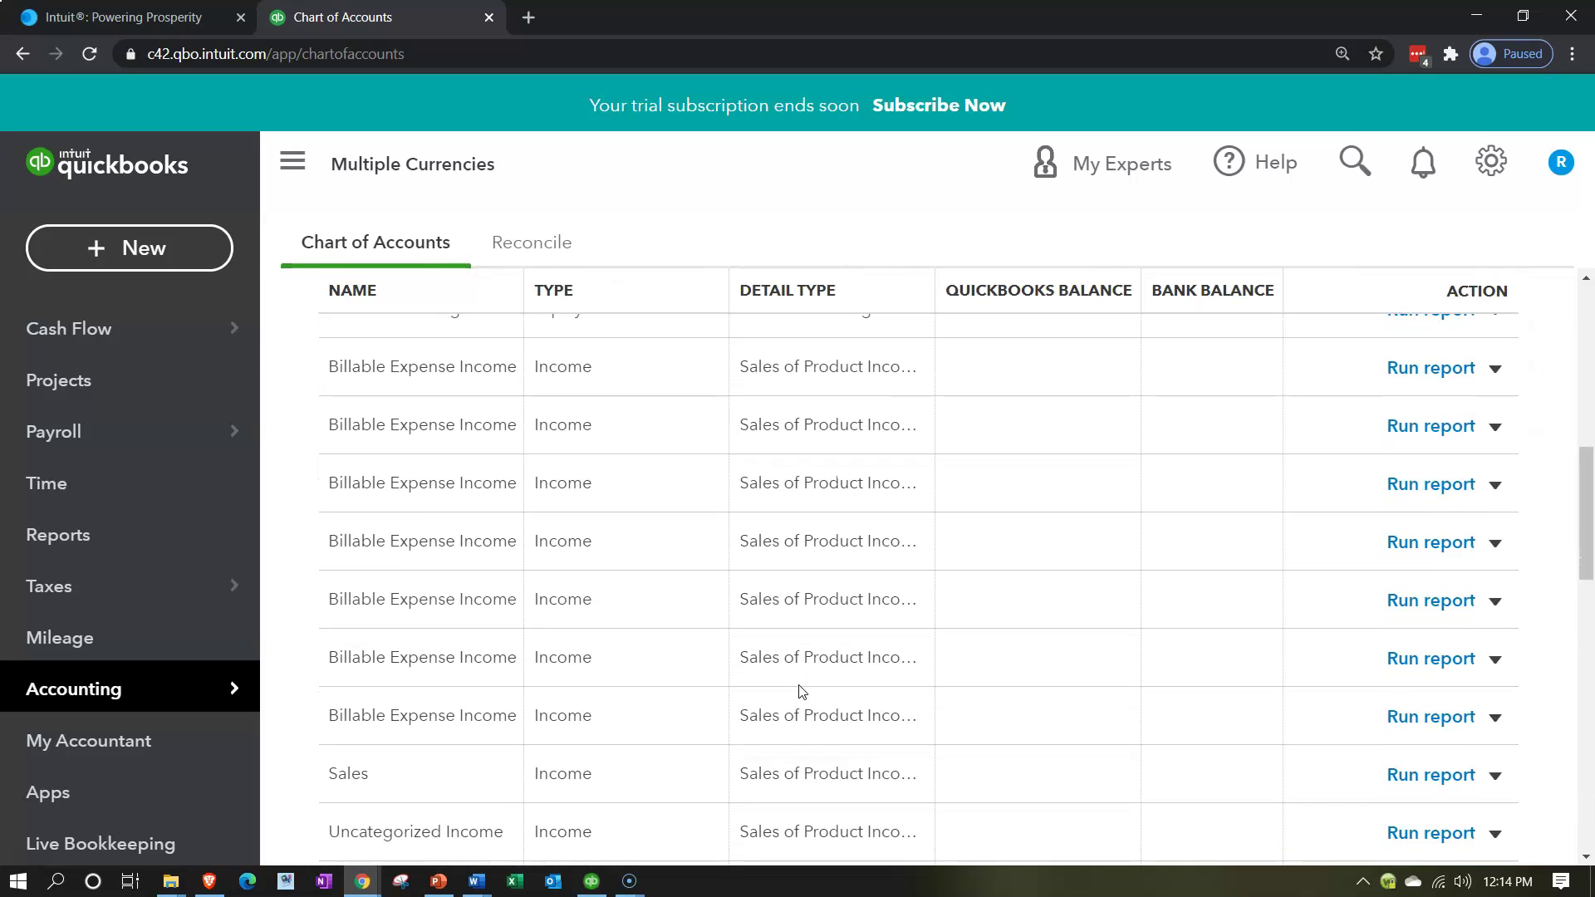
{"action": "scroll", "coordinate": [801, 691], "scroll_direction": "down", "scroll_amount": 8}
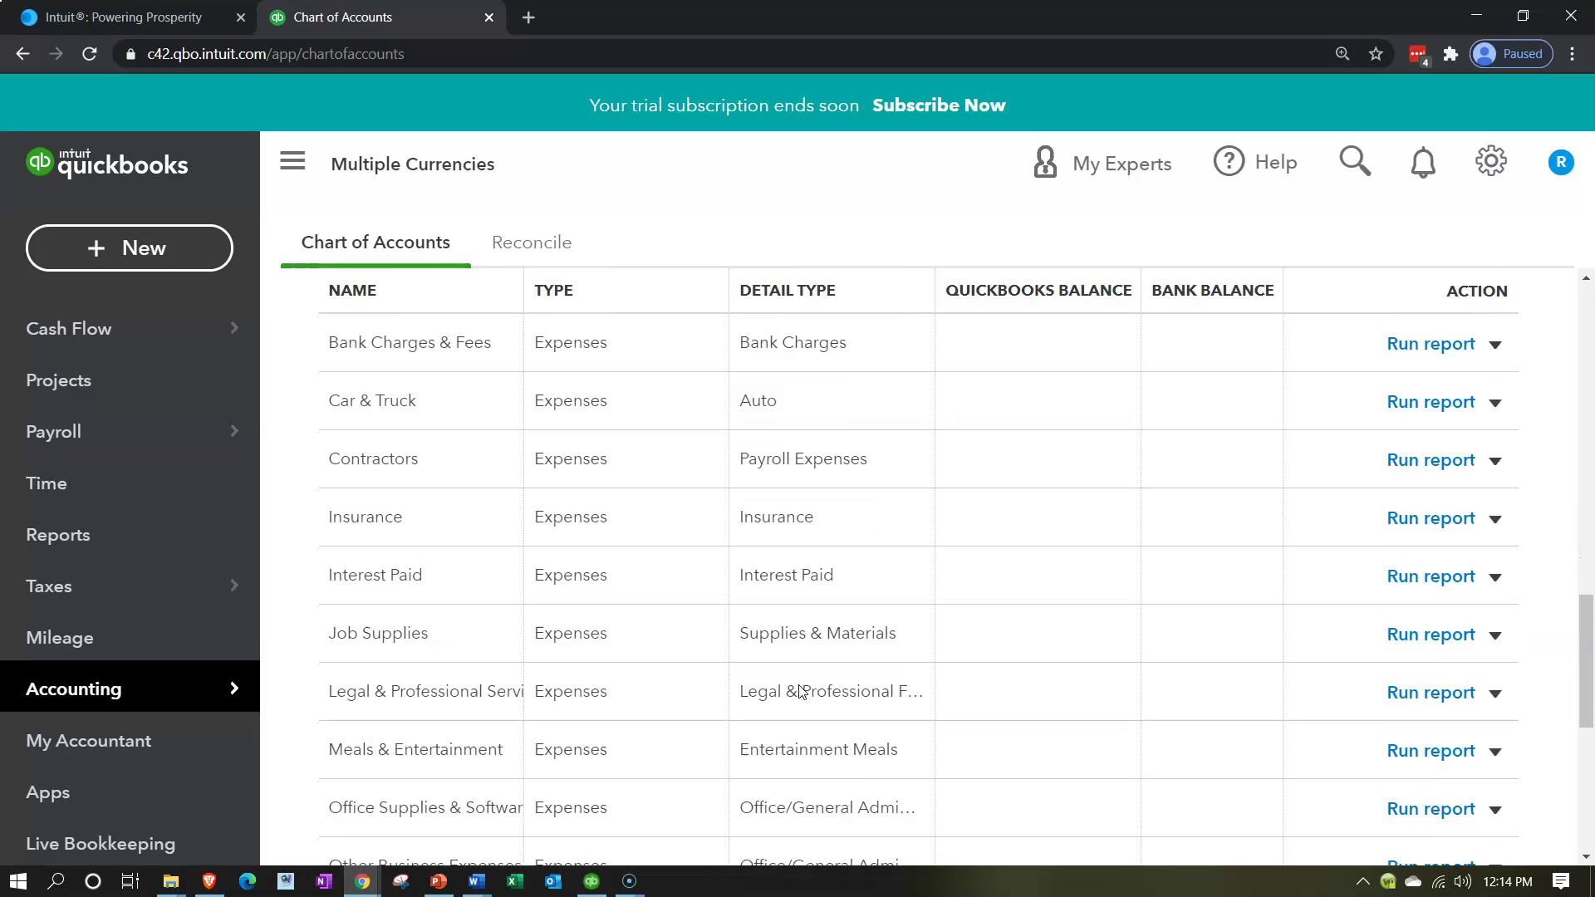
{"action": "scroll", "coordinate": [799, 691], "scroll_direction": "down", "scroll_amount": 5}
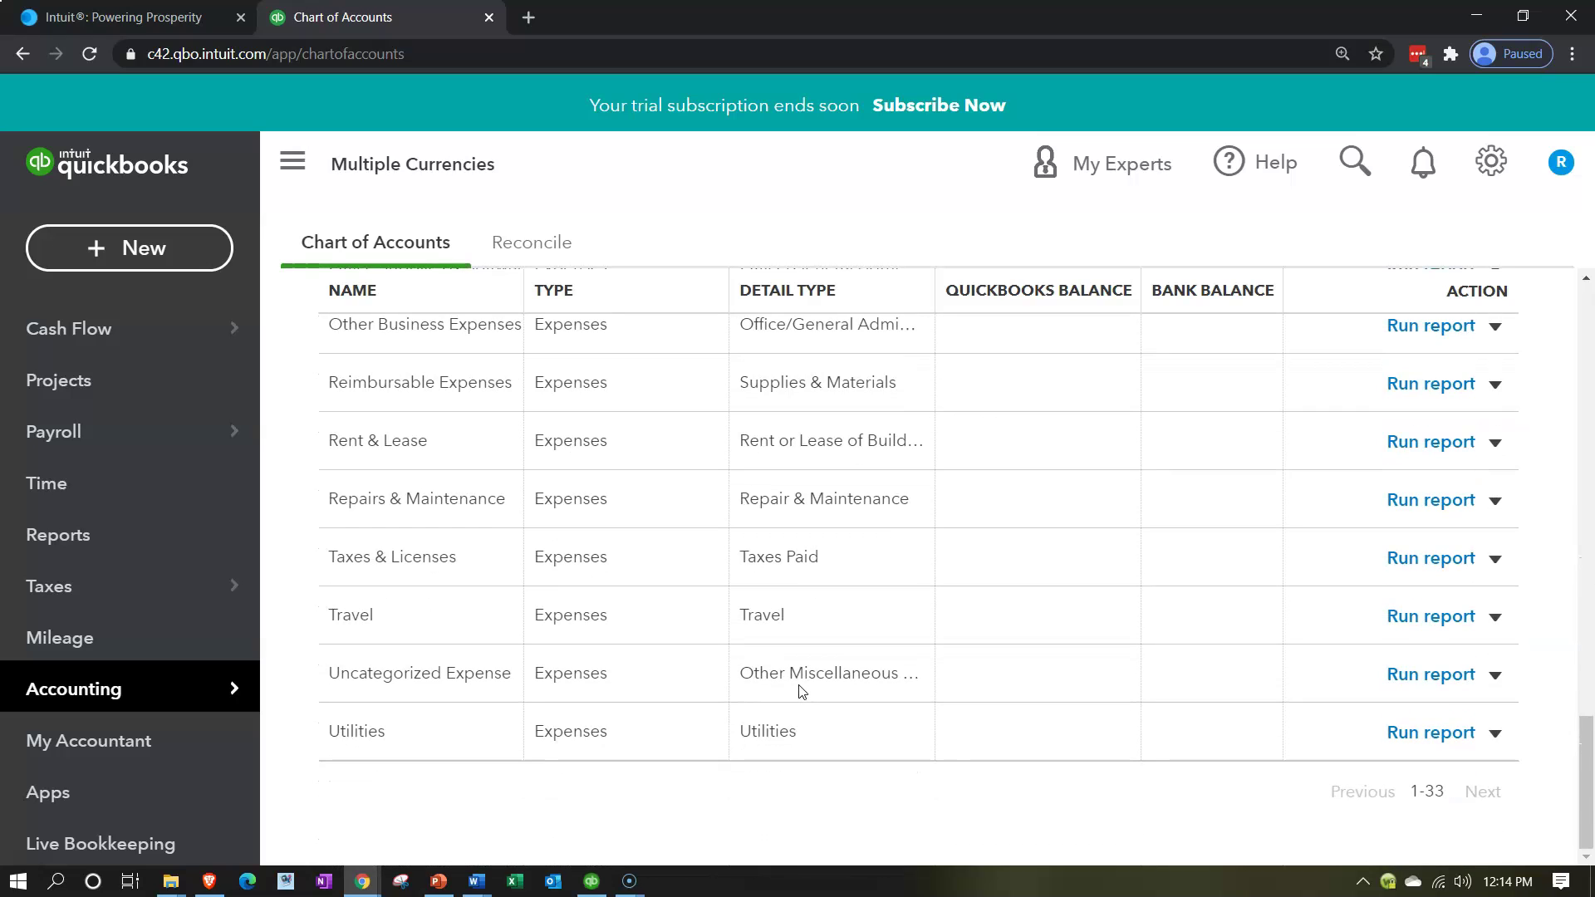
{"action": "scroll", "coordinate": [801, 691], "scroll_direction": "up", "scroll_amount": 20}
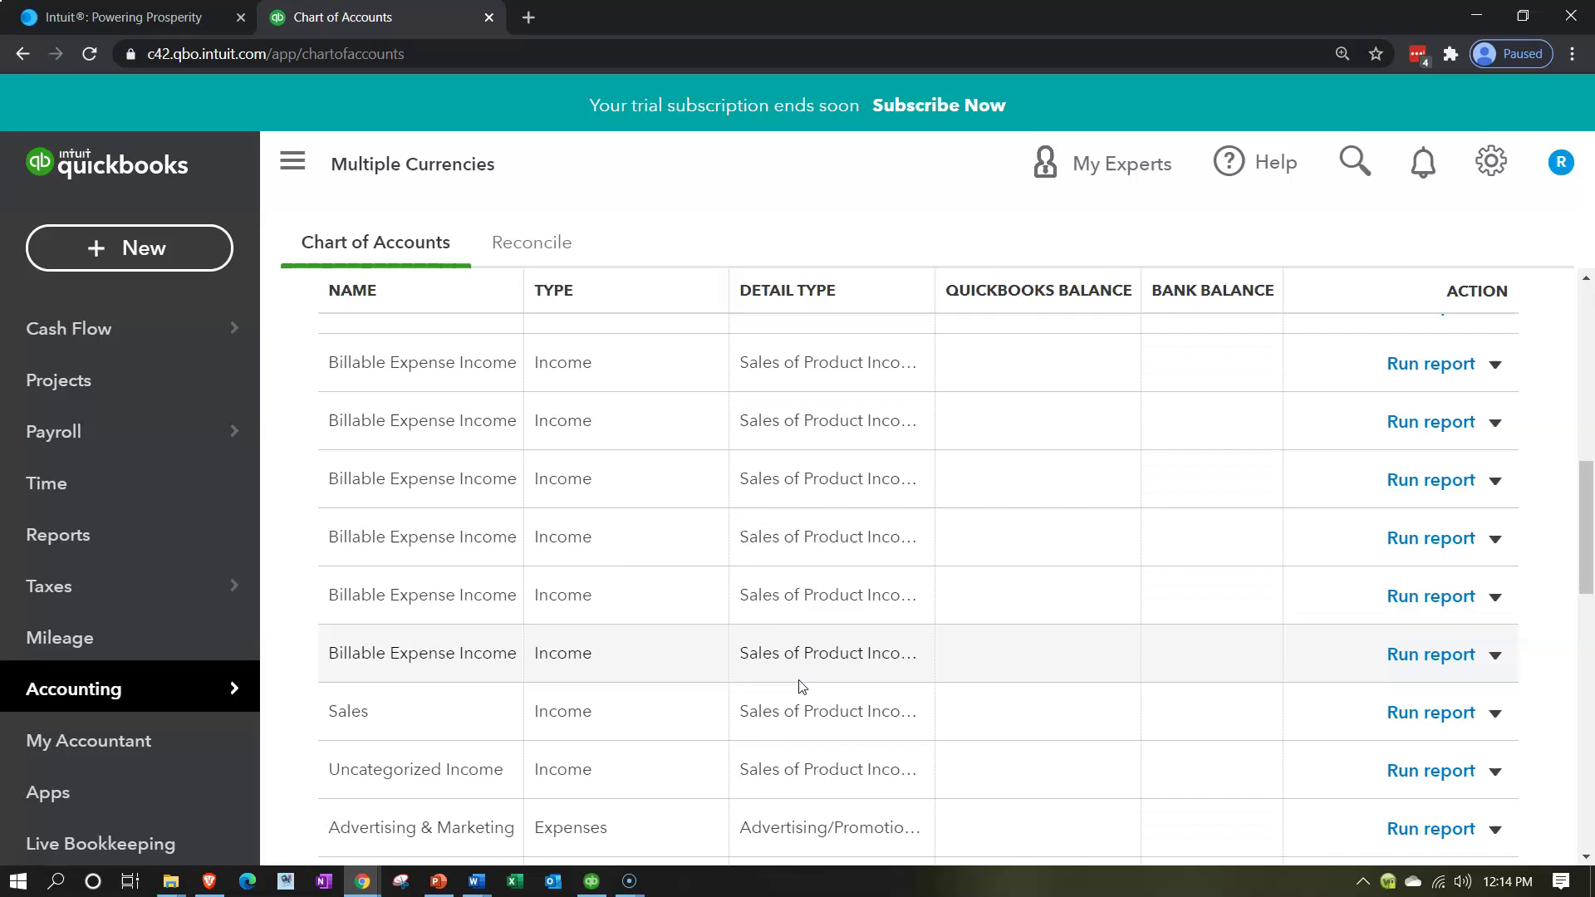
{"action": "scroll", "coordinate": [802, 685], "scroll_direction": "down", "scroll_amount": 3}
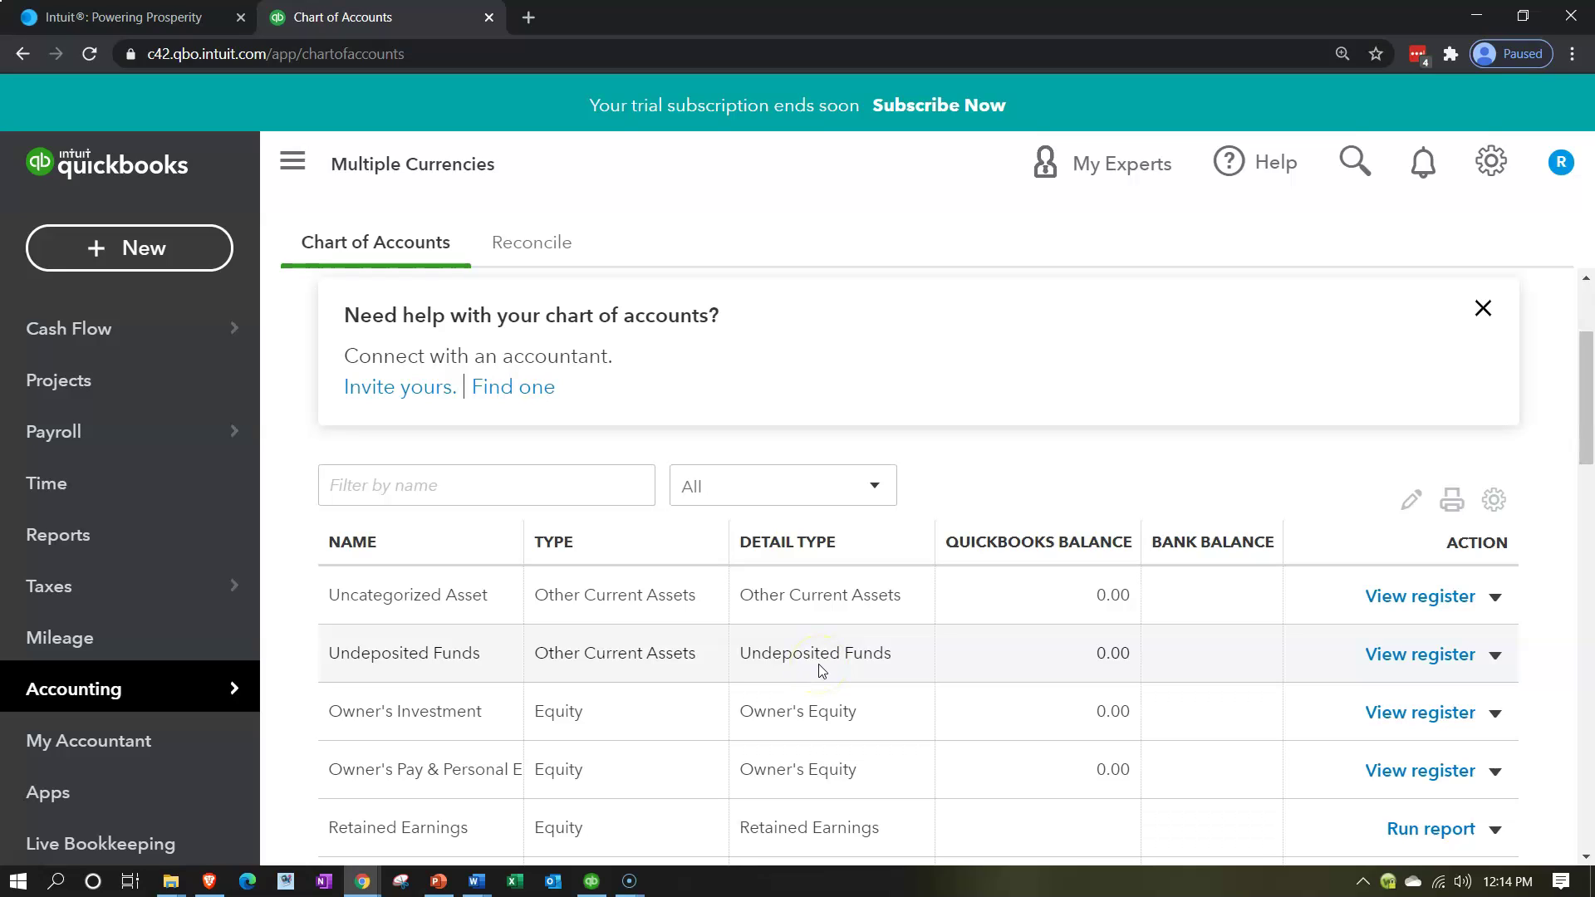
{"action": "scroll", "coordinate": [821, 671], "scroll_direction": "down", "scroll_amount": 1}
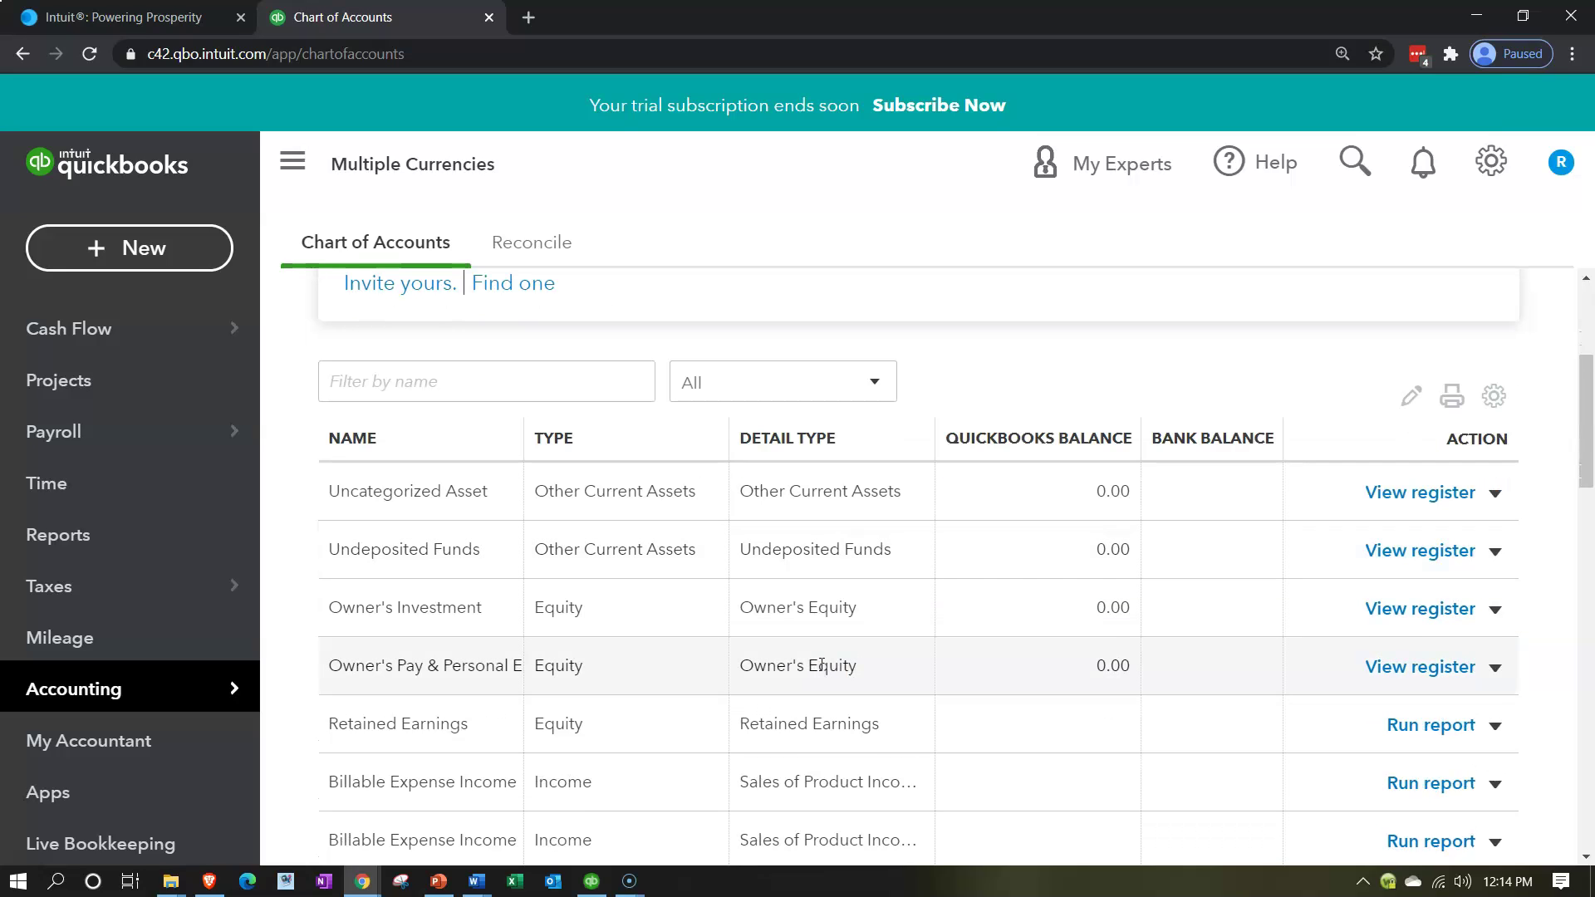